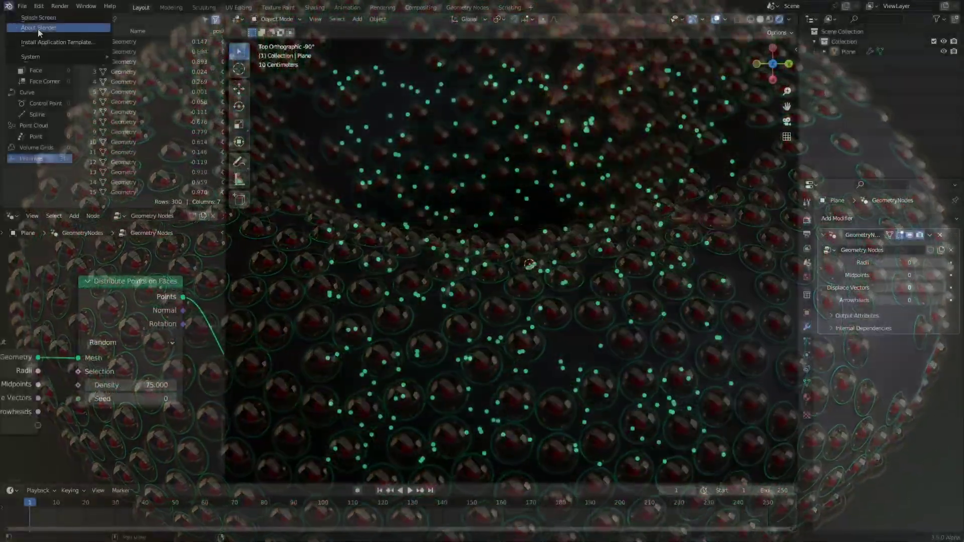
pyautogui.click(39, 29)
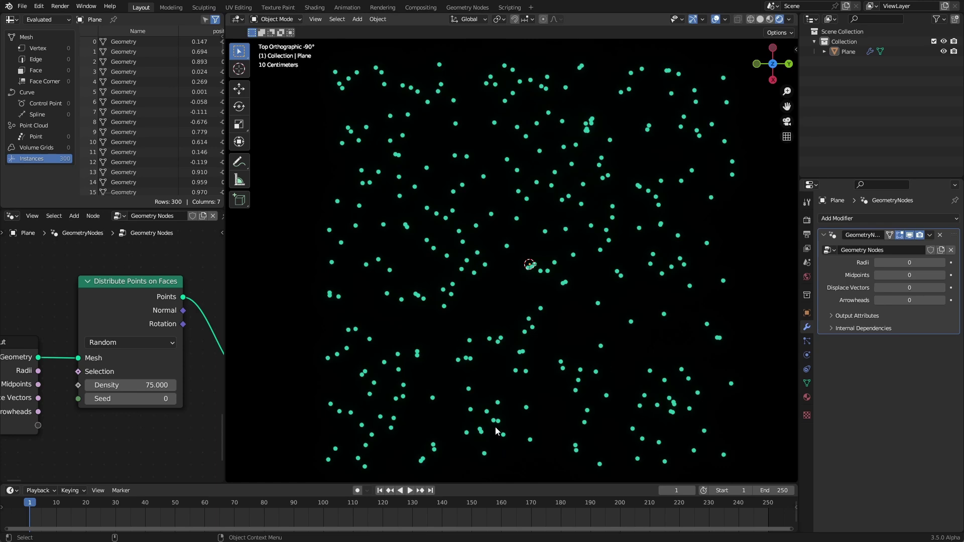
pyautogui.click(154, 338)
# - Set the modifier's Radii value to 1, play the point relaxation, and return to the first frame
pyautogui.click(942, 262)
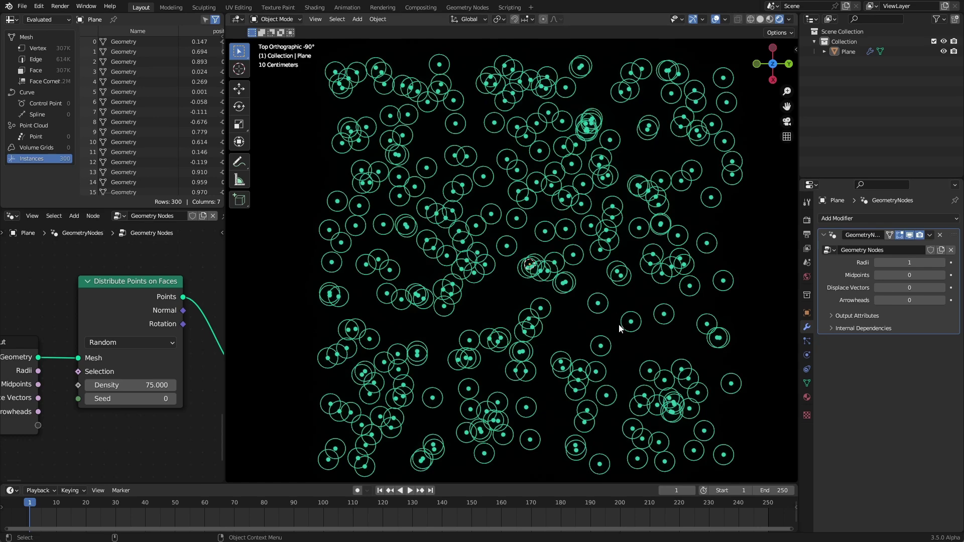
pyautogui.click(410, 490)
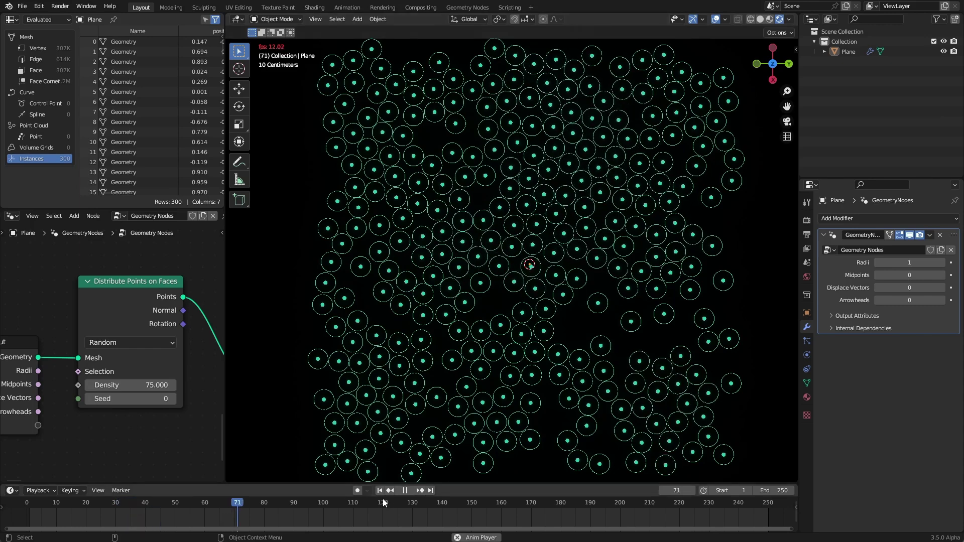
pyautogui.click(405, 490)
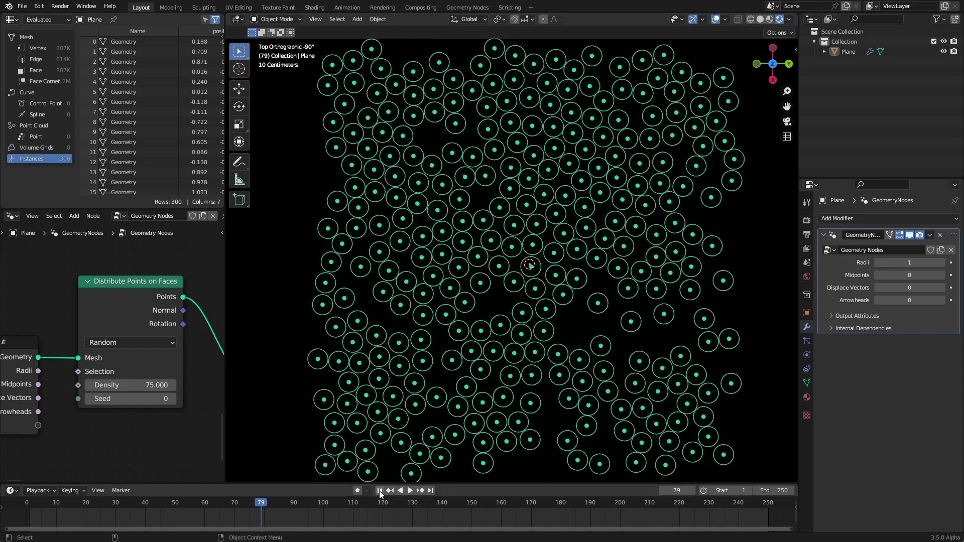
pyautogui.click(379, 491)
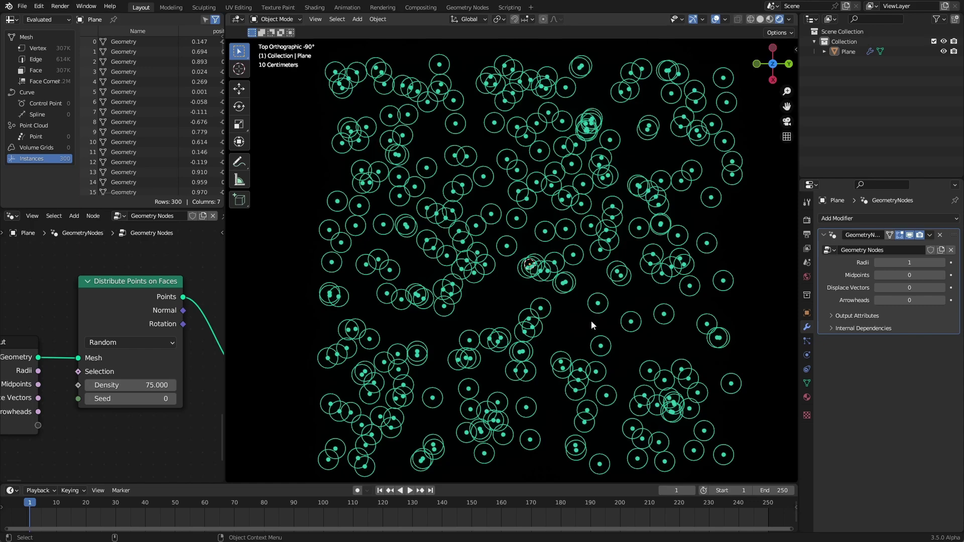
# - Set Midpoints, Displace Vectors and Arrowheads to 1 in the Geometry Nodes modifier
pyautogui.click(942, 275)
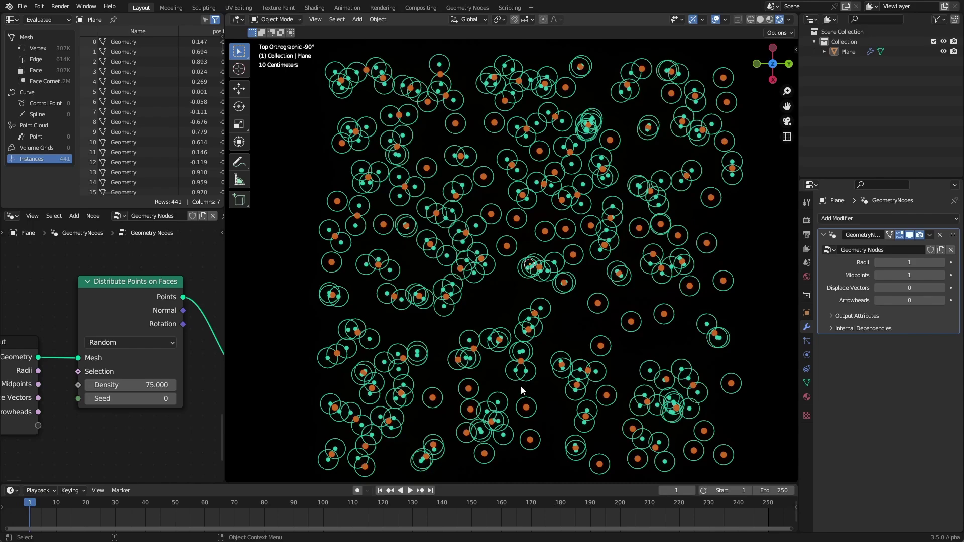
pyautogui.scroll(5, 532, 384)
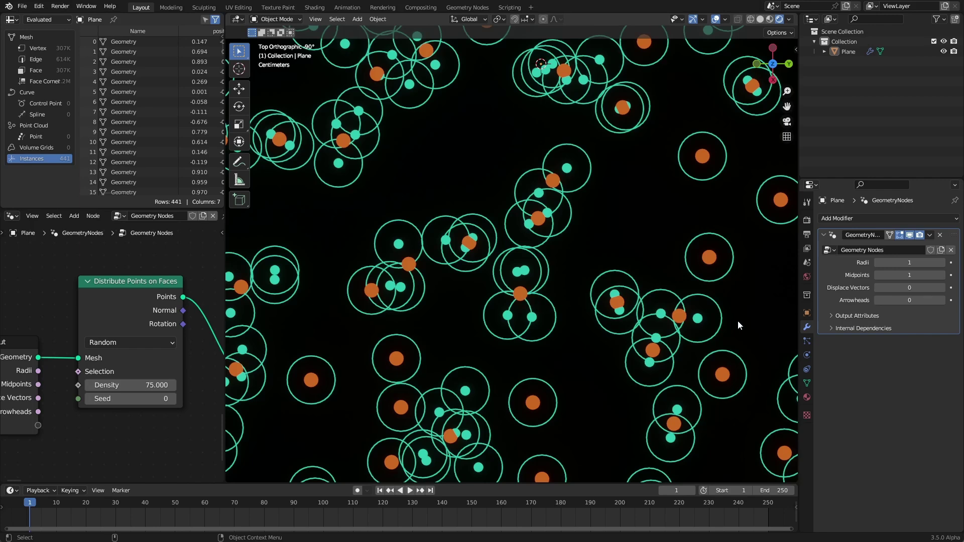
pyautogui.click(945, 288)
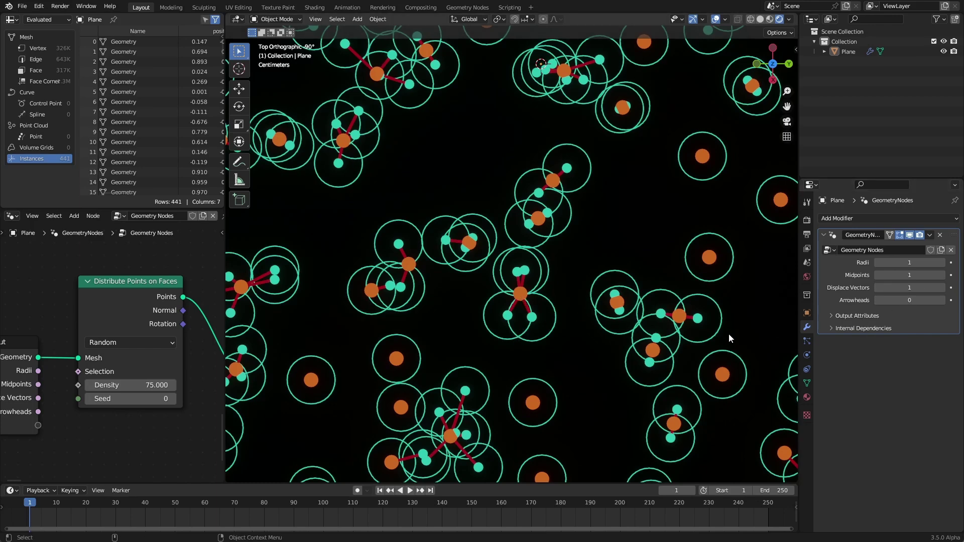
pyautogui.click(941, 301)
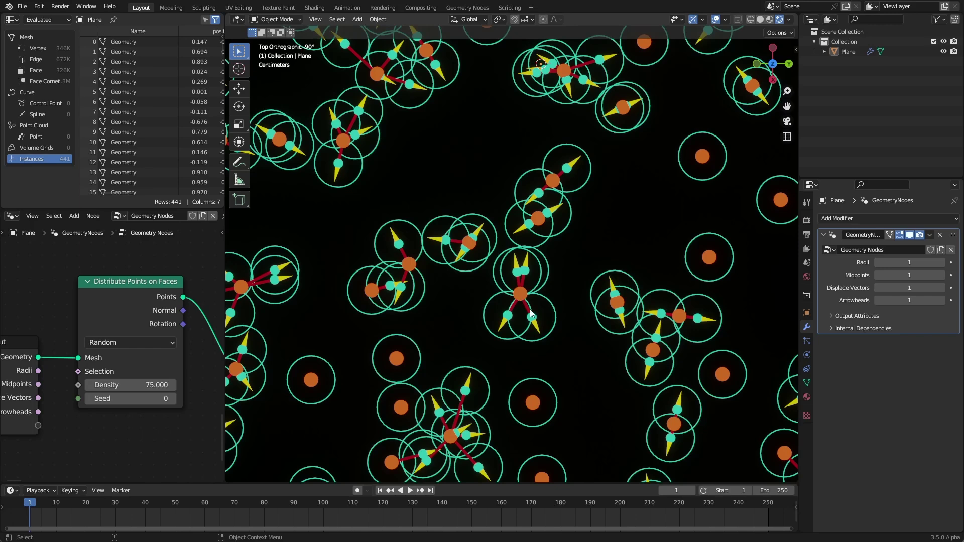
# - Step through the simulation frame by frame up to frame 31, examining how overlapping points push apart from their midpoints
pyautogui.press('Right')
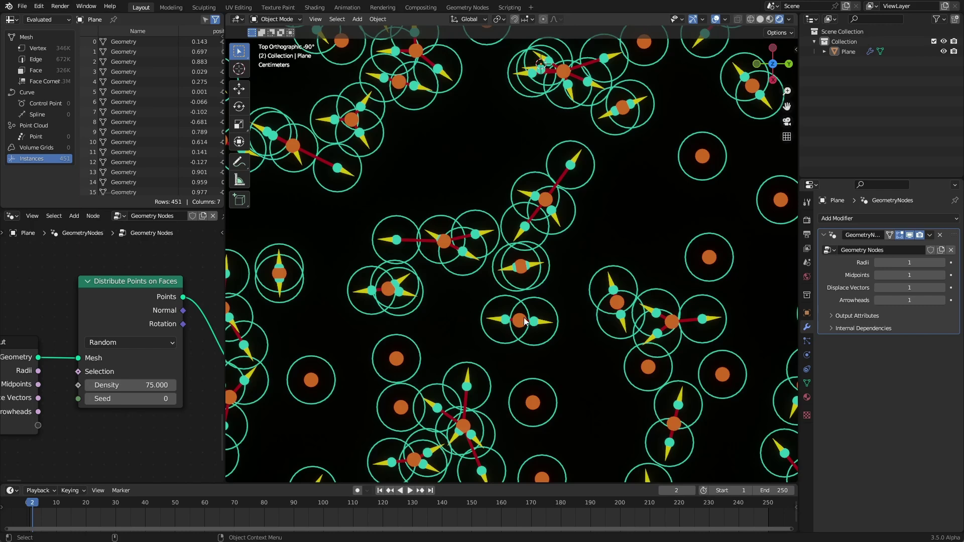
pyautogui.press('Right')
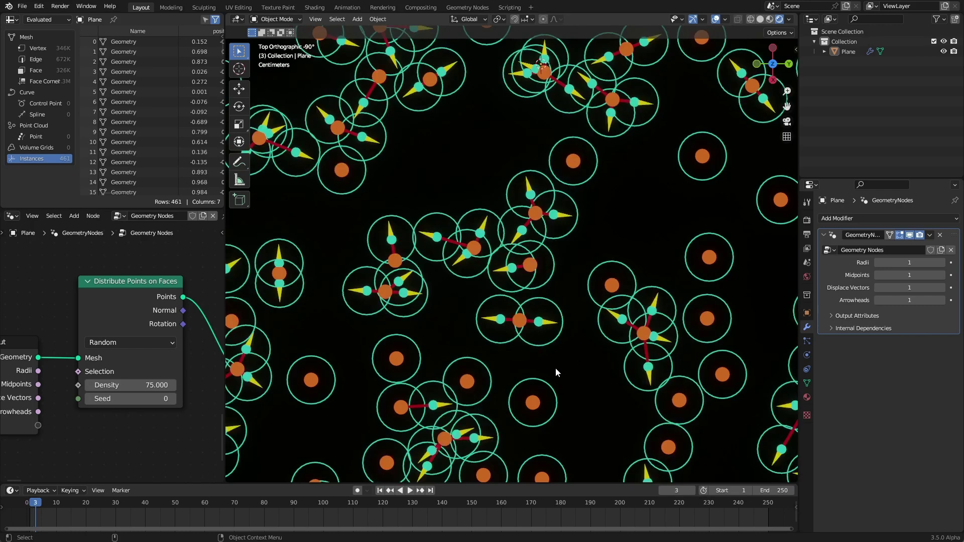
pyautogui.press('Right')
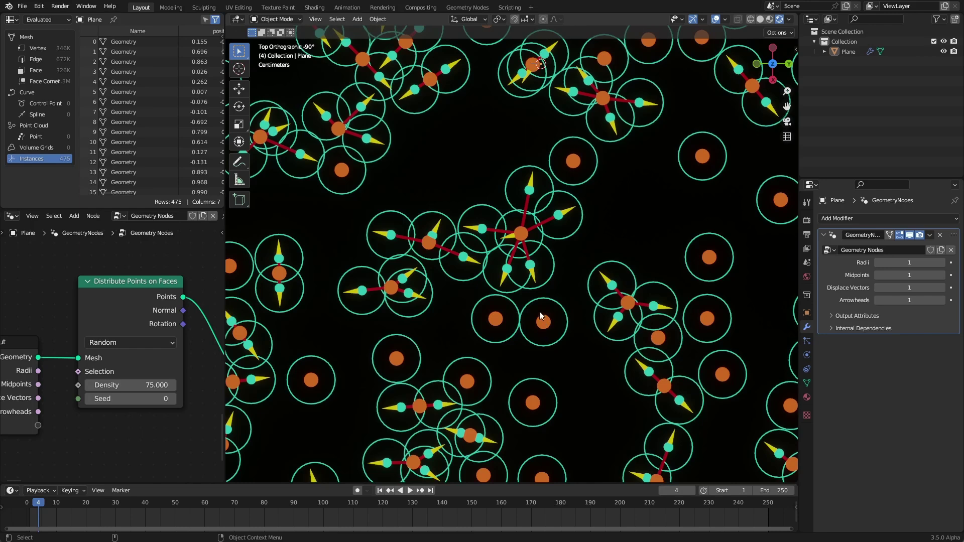
pyautogui.press('Right')
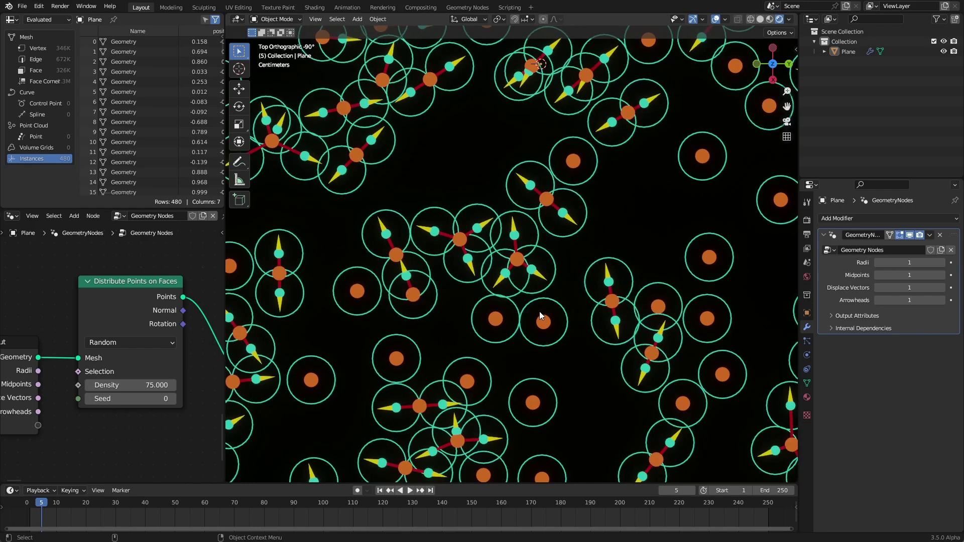
pyautogui.press('Right')
pyautogui.press('Right')
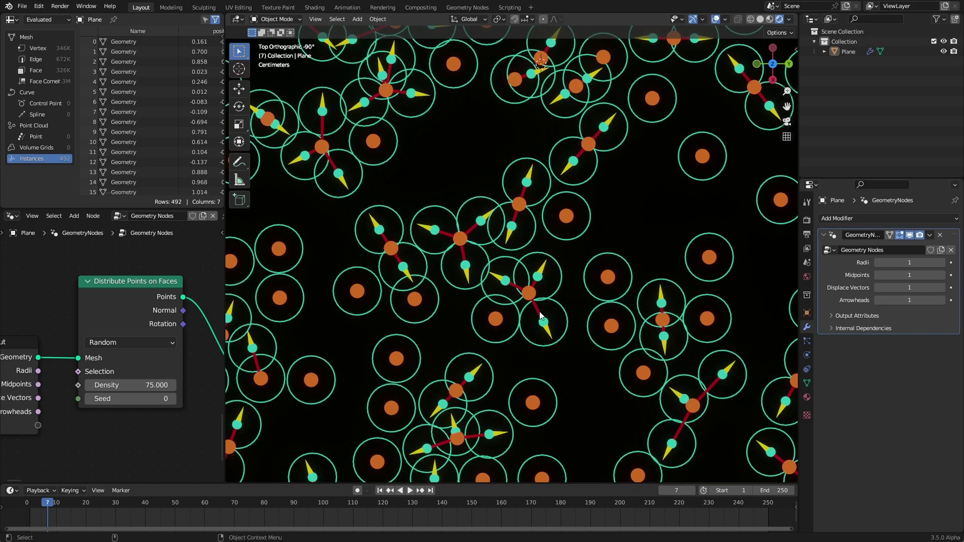
pyautogui.press('Right')
pyautogui.press('Right')
pyautogui.press('Right')
pyautogui.press('Right')
pyautogui.press('Right')
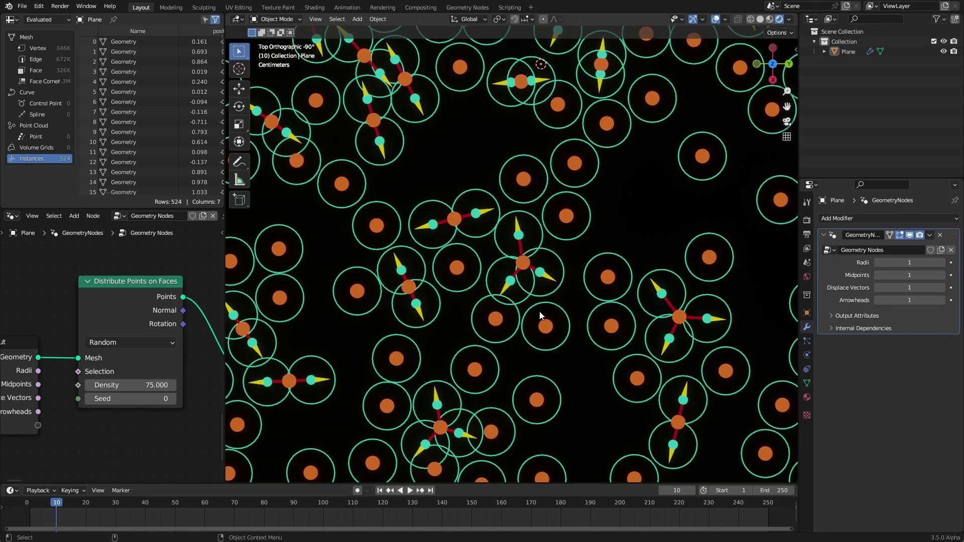
pyautogui.press('Left')
pyautogui.press('Left')
pyautogui.press('Left')
pyautogui.press('Left')
pyautogui.press('Left')
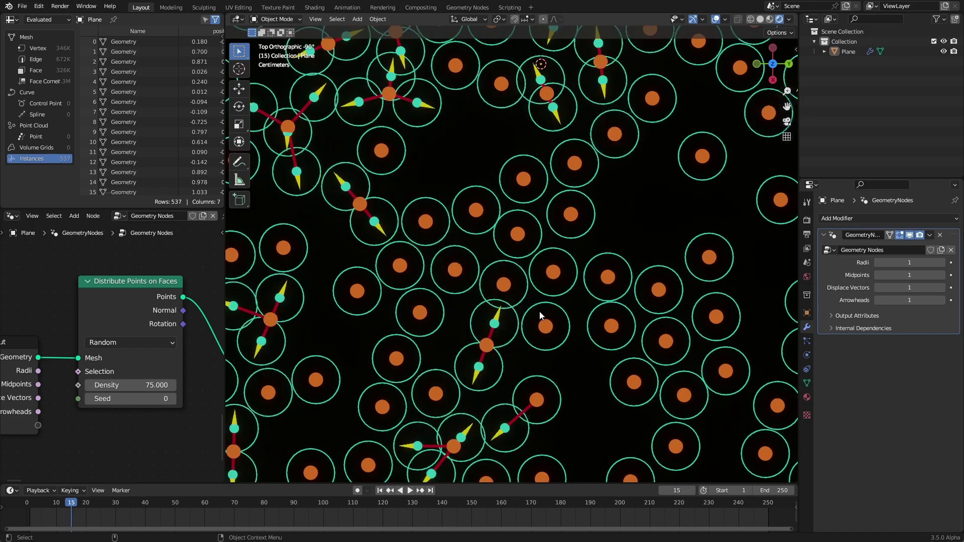
pyautogui.press('Right')
pyautogui.press('Right')
pyautogui.press('Right')
pyautogui.press('Right')
pyautogui.press('Right')
pyautogui.press('Right')
pyautogui.press('Right')
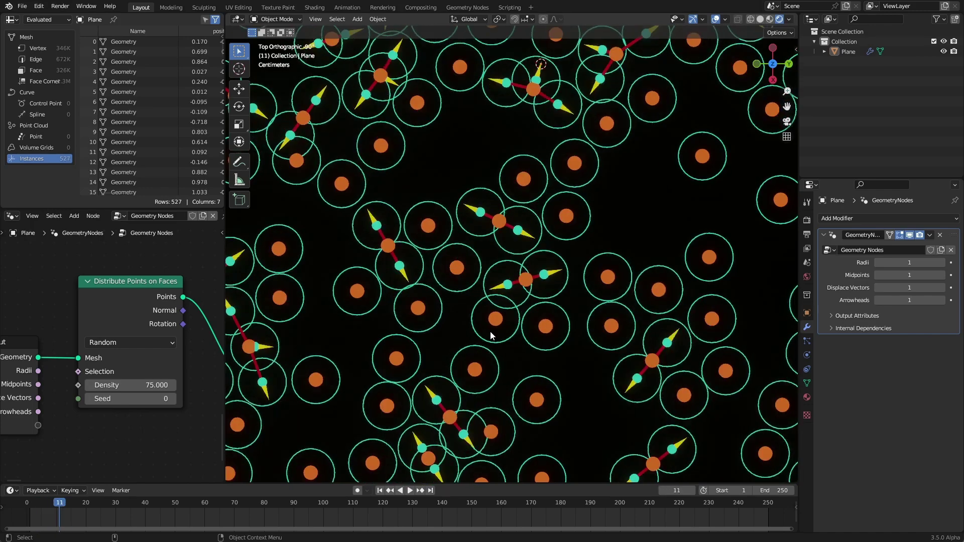
pyautogui.press('Right')
pyautogui.press('Right')
pyautogui.press('Right')
pyautogui.press('Right')
pyautogui.press('Right')
pyautogui.press('Right')
pyautogui.press('Right')
pyautogui.press('Right')
pyautogui.press('Right')
pyautogui.press('Right')
pyautogui.press('Right')
pyautogui.press('Right')
pyautogui.press('Right')
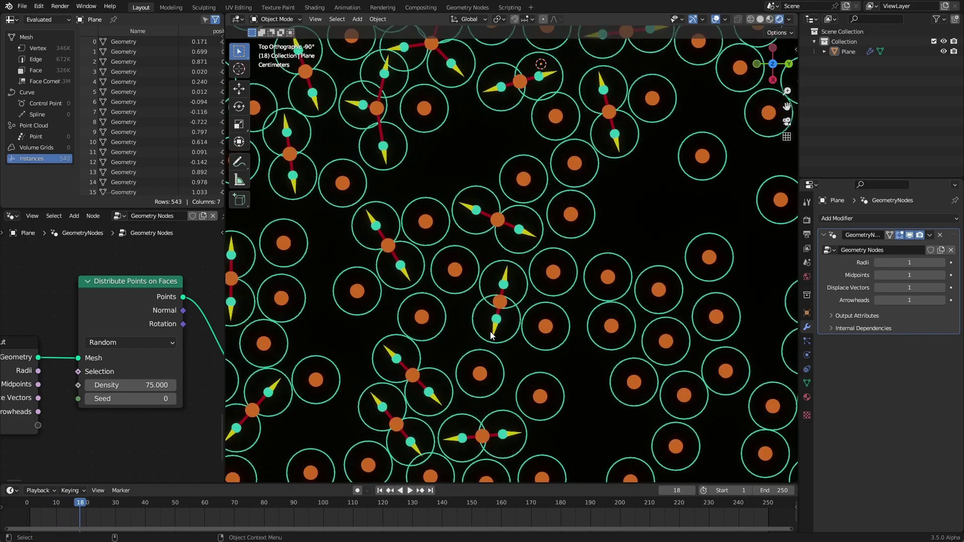
pyautogui.press('Right')
pyautogui.press('Right')
pyautogui.press('Right')
pyautogui.press('Right')
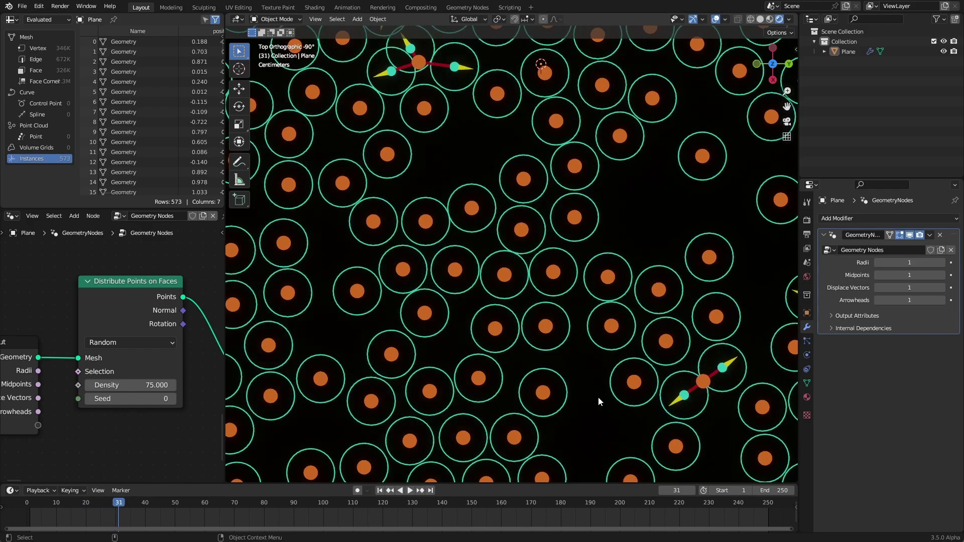
# - Rewind to the first frame and play the whole point relaxation with all display aids shown
pyautogui.scroll(-4, 521, 366)
pyautogui.keyDown('shift'); pyautogui.moveTo(521, 364); pyautogui.dragTo(518, 455, button='middle'); pyautogui.keyUp('shift')
pyautogui.scroll(-1, 518, 455)
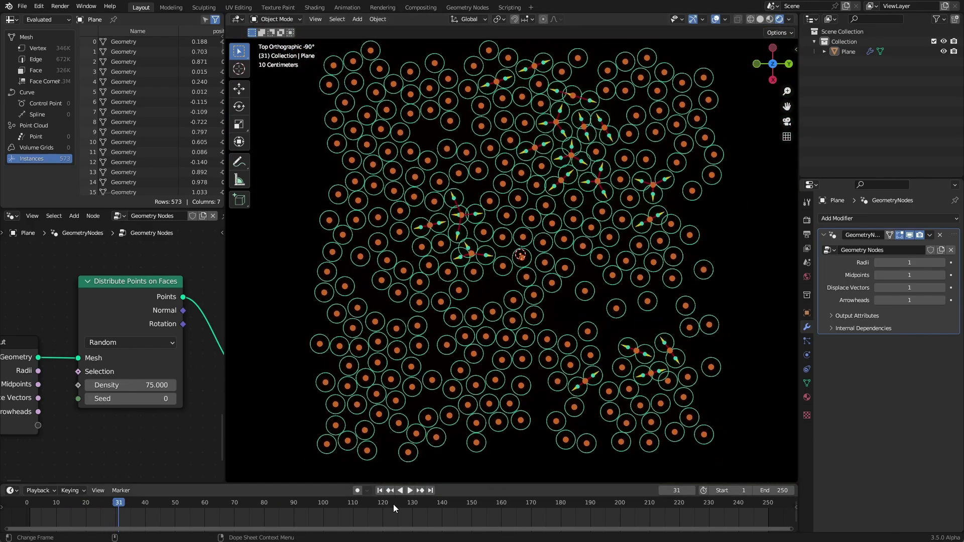
pyautogui.click(383, 491)
pyautogui.click(381, 491)
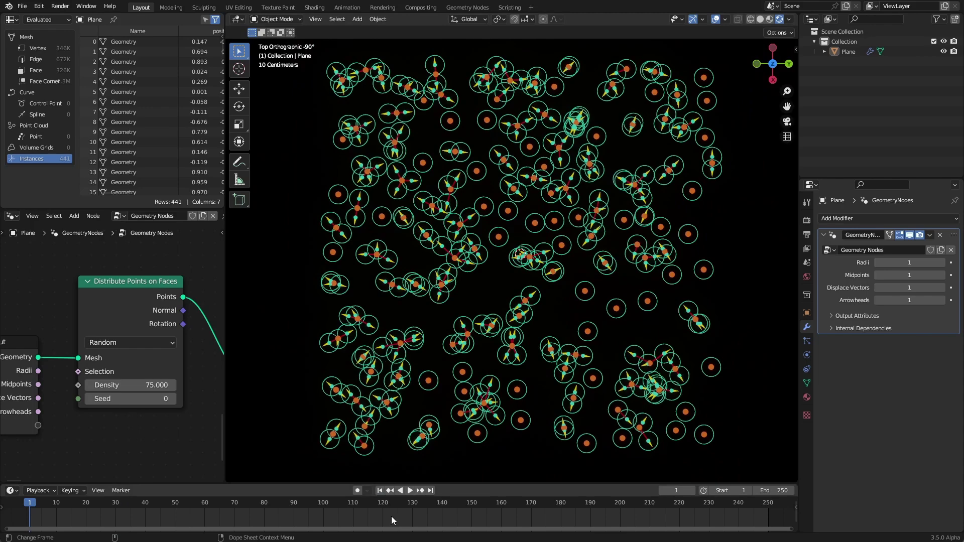
pyautogui.click(410, 491)
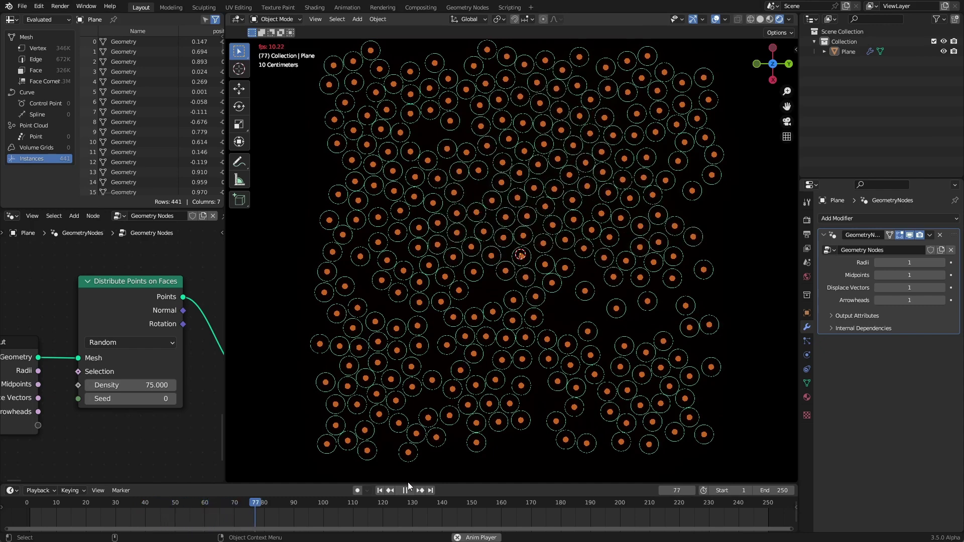
pyautogui.press('space')
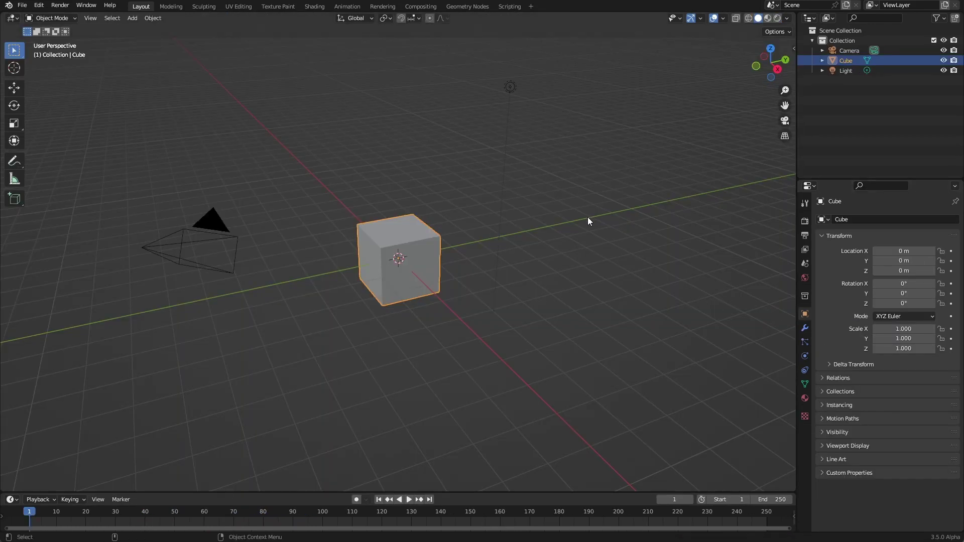
# - Delete all the default objects from the new scene
pyautogui.press('a')
pyautogui.press('x')
pyautogui.click(593, 234)
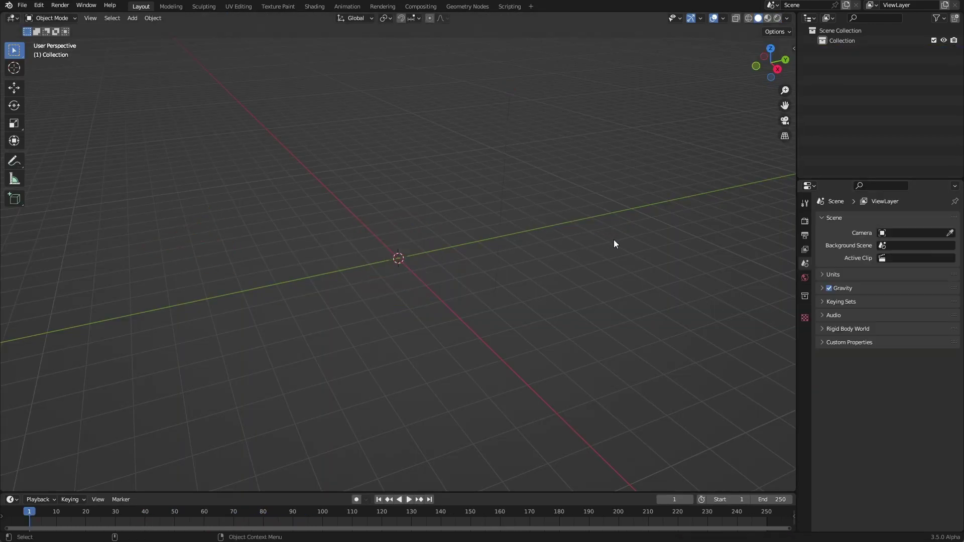
# - Add a mesh plane and rename it Relax
pyautogui.hotkey('shift', 'a')
pyautogui.moveTo(586, 241)
pyautogui.click(633, 239)
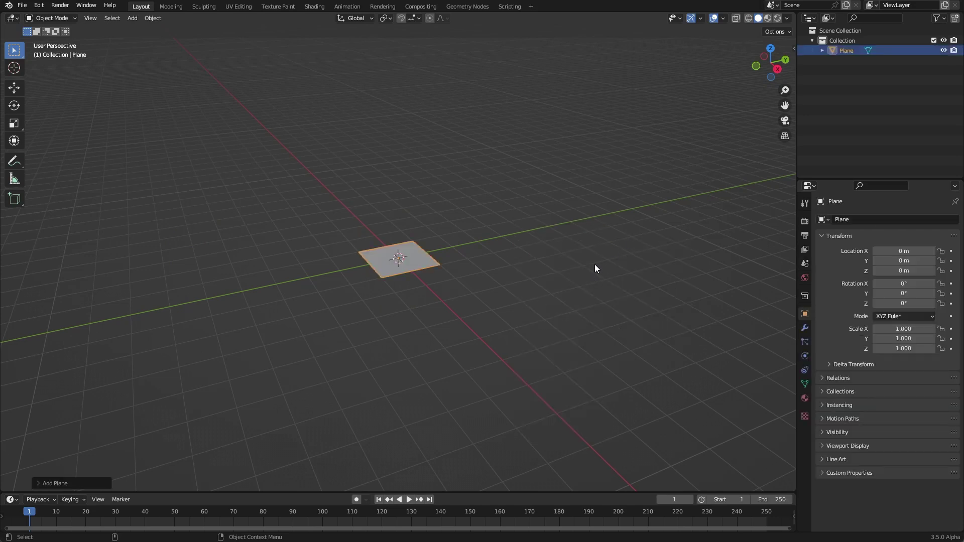
pyautogui.doubleClick(849, 51)
pyautogui.write('Relax')
pyautogui.press('Return')
# - Split the 3D viewport vertically, turn the larger area into a Geometry Node Editor, and create a new node tree for the plane
pyautogui.moveTo(789, 12); pyautogui.dragTo(230, 23)
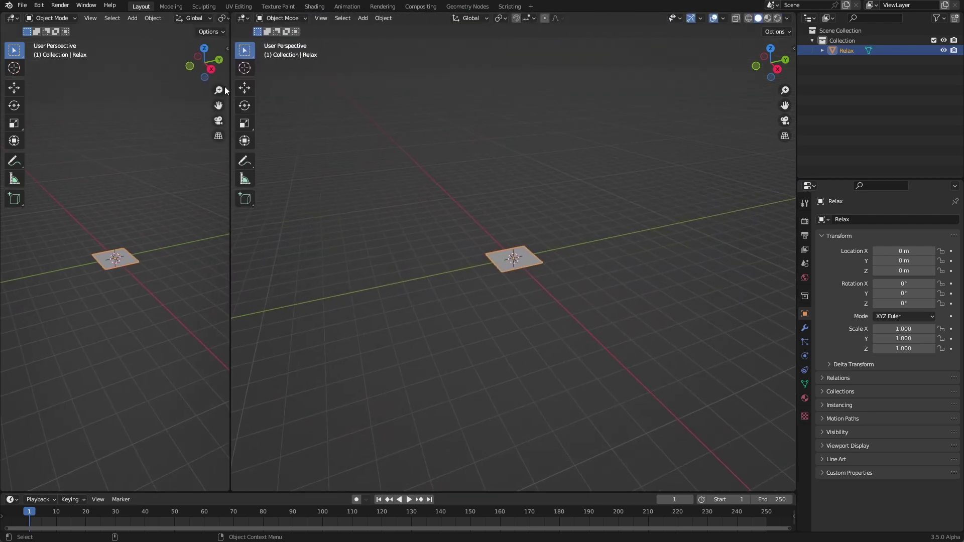
pyautogui.click(243, 19)
pyautogui.click(266, 112)
pyautogui.click(515, 20)
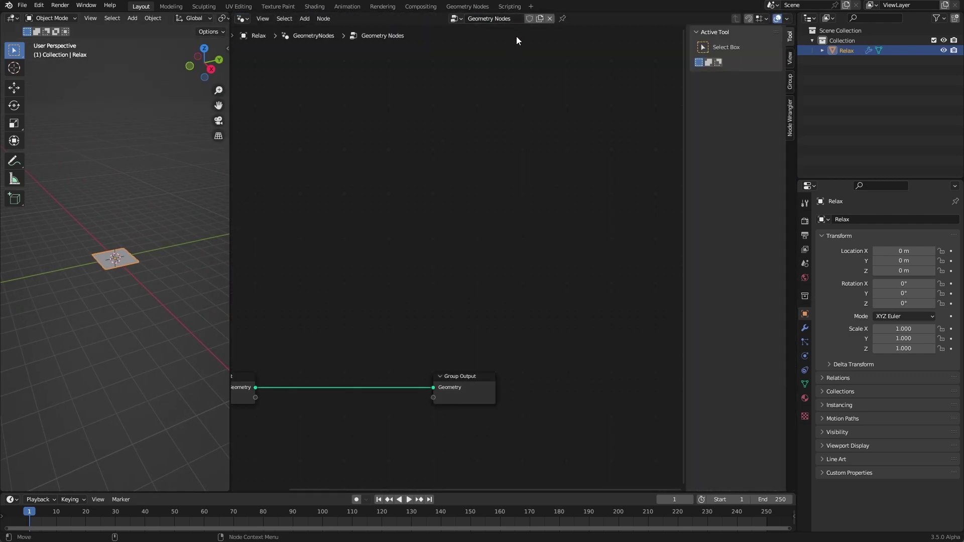
pyautogui.press('n')
pyautogui.moveTo(374, 432); pyautogui.dragTo(488, 270, button='middle')
pyautogui.scroll(7, 488, 269)
pyautogui.scroll(-4, 500, 240)
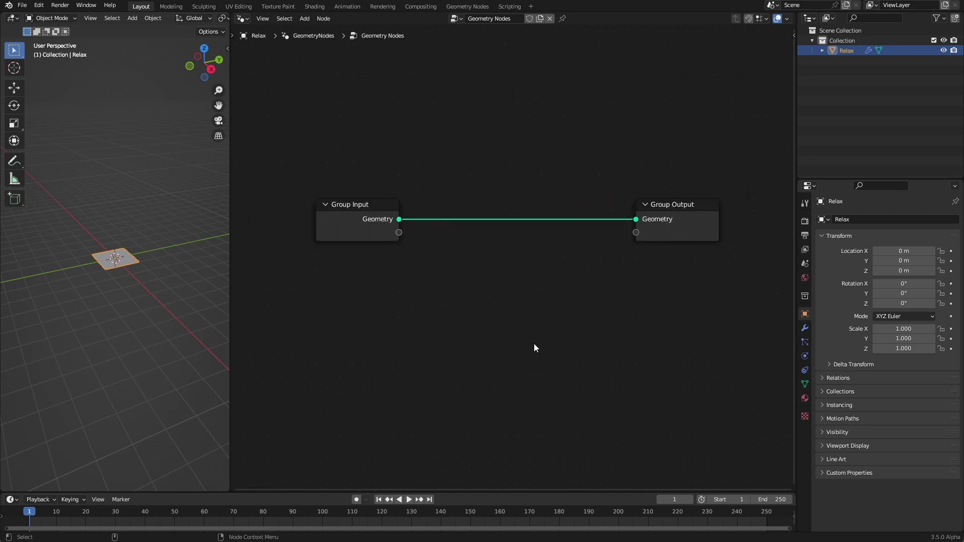
# - Add Simulation Output and Simulation Input nodes, placing them side by side below the group nodes
pyautogui.hotkey('shift', 'a')
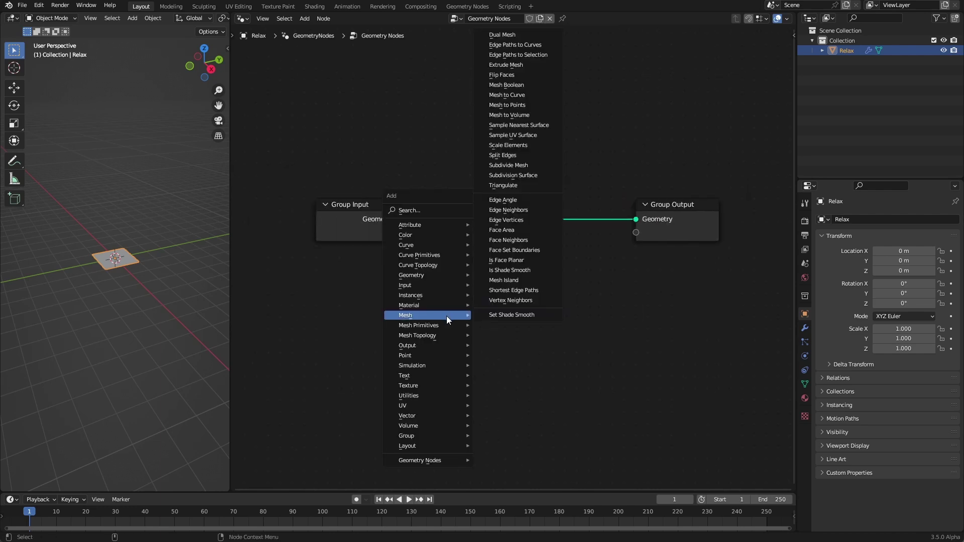
pyautogui.moveTo(431, 372)
pyautogui.moveTo(399, 367)
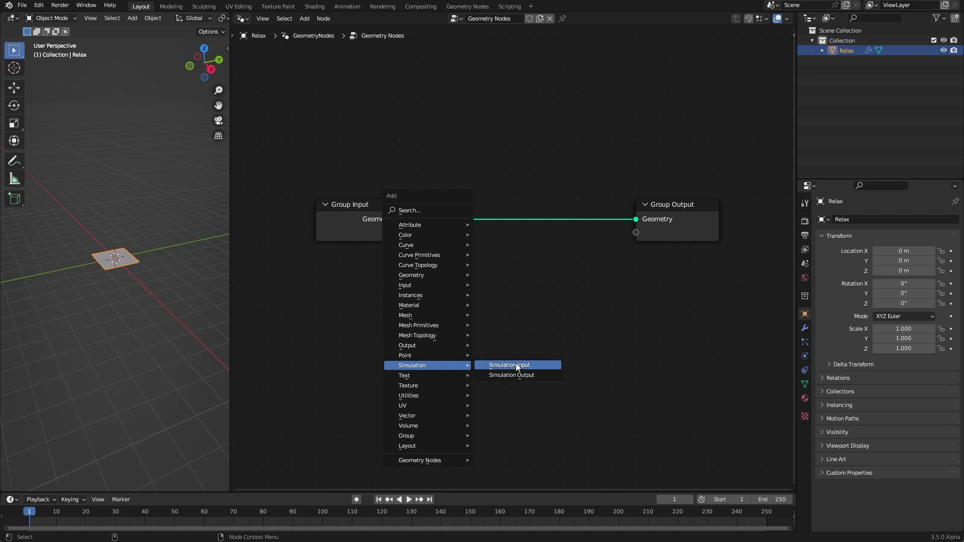
pyautogui.click(512, 376)
pyautogui.click(571, 344)
pyautogui.hotkey('shift', 'a')
pyautogui.moveTo(452, 345)
pyautogui.click(505, 344)
pyautogui.click(421, 338)
pyautogui.moveTo(613, 338); pyautogui.dragTo(632, 323)
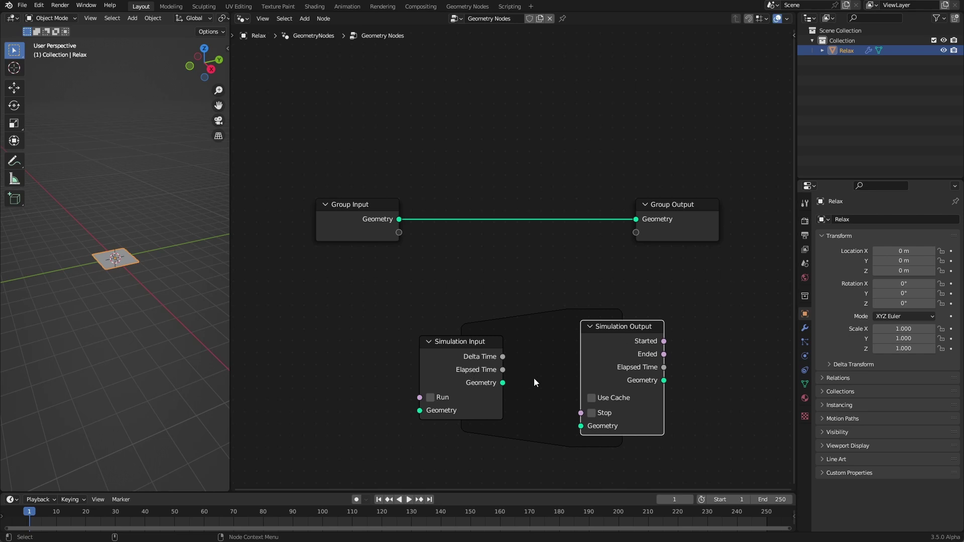
# - Insert a Distribute Points on Faces node between Group Input and Group Output, moving Group Input aside to make room
pyautogui.moveTo(369, 207); pyautogui.dragTo(297, 242)
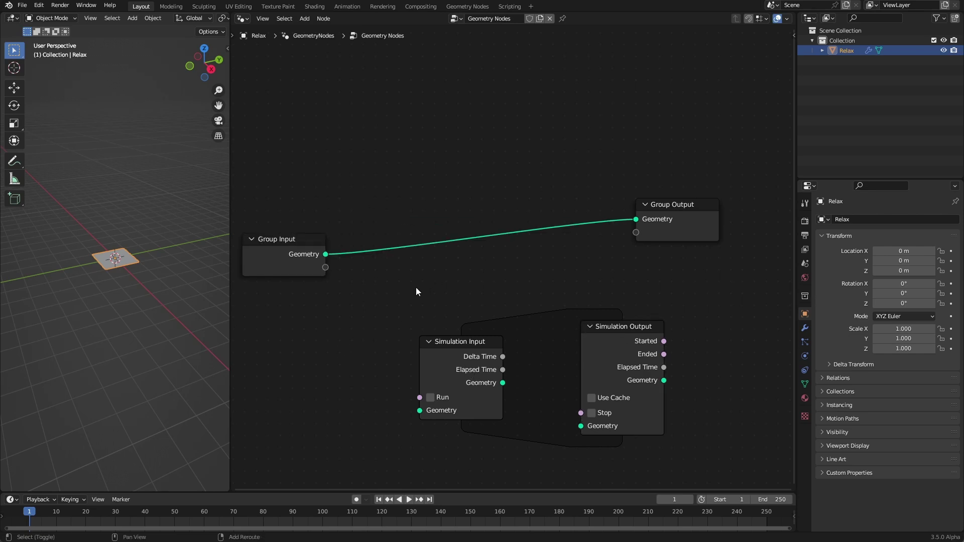
pyautogui.hotkey('shift', 'a')
pyautogui.click(331, 167)
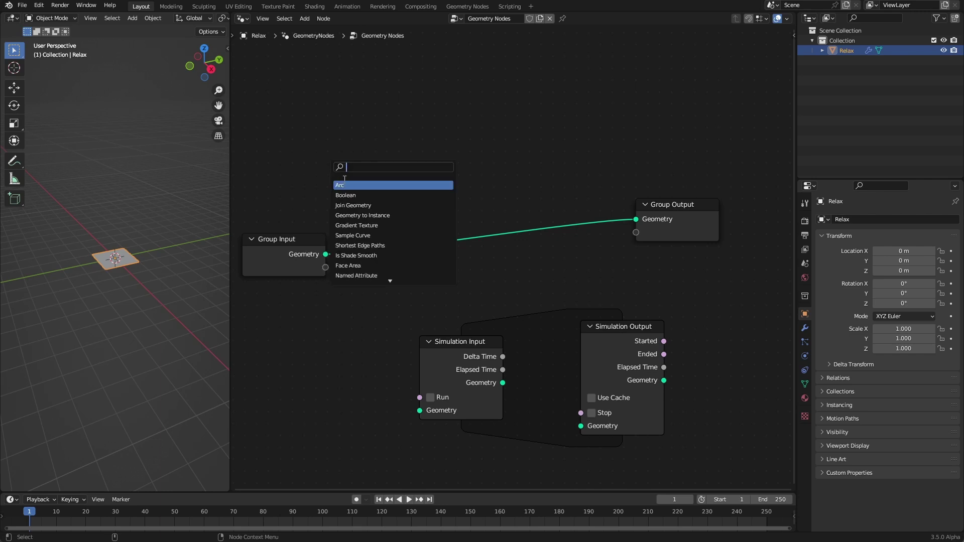
pyautogui.write('dis')
pyautogui.click(369, 195)
pyautogui.click(409, 225)
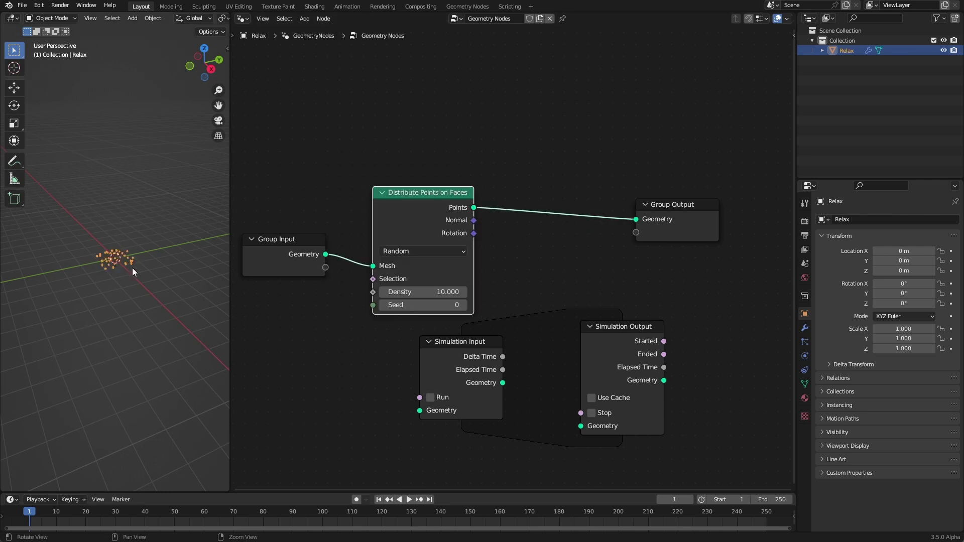
pyautogui.keyDown('alt'); pyautogui.moveTo(132, 267); pyautogui.dragTo(122, 297); pyautogui.keyUp('alt')
pyautogui.keyDown('alt'); pyautogui.moveTo(122, 297); pyautogui.dragTo(185, 191, button='right'); pyautogui.keyUp('alt')
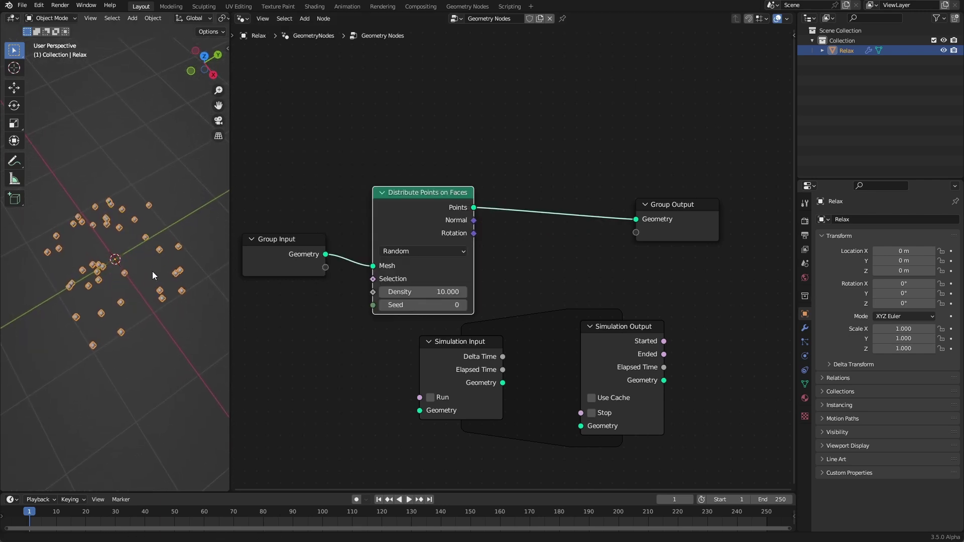
pyautogui.keyDown('alt'); pyautogui.moveTo(152, 271); pyautogui.dragTo(143, 271, button='middle'); pyautogui.keyUp('alt')
pyautogui.scroll(-3, 562, 290)
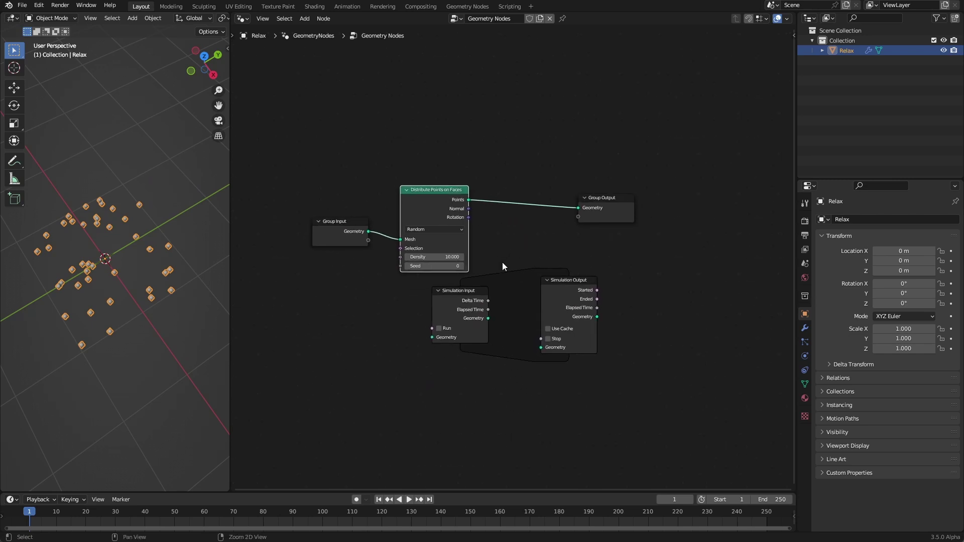
# - Route the distributed points into Simulation Input, link its geometry to Simulation Output, and connect that output's geometry to Group Output
pyautogui.moveTo(468, 199); pyautogui.dragTo(430, 336)
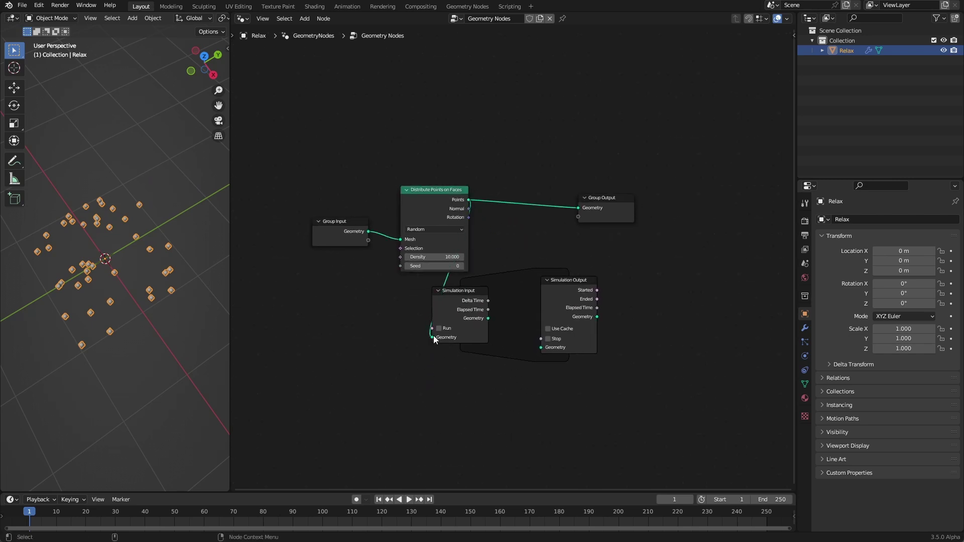
pyautogui.moveTo(489, 318); pyautogui.dragTo(541, 348)
pyautogui.moveTo(598, 316); pyautogui.dragTo(579, 208)
# - Arrange the nodes in a row, leaving a wide gap between Simulation Input and Simulation Output
pyautogui.moveTo(609, 198); pyautogui.dragTo(715, 197)
pyautogui.moveTo(337, 221); pyautogui.dragTo(279, 238)
pyautogui.moveTo(446, 191); pyautogui.dragTo(380, 207)
pyautogui.moveTo(459, 291); pyautogui.dragTo(447, 223)
pyautogui.moveTo(576, 279); pyautogui.dragTo(652, 204)
pyautogui.click(537, 350)
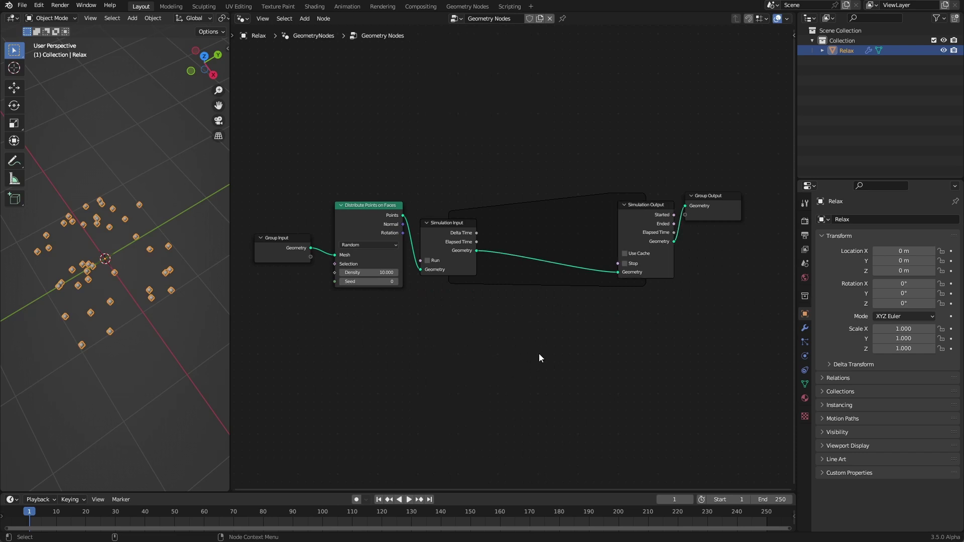
# - Insert a Set Position node on the geometry link between Simulation Input and Simulation Output
pyautogui.hotkey('shift', 'a')
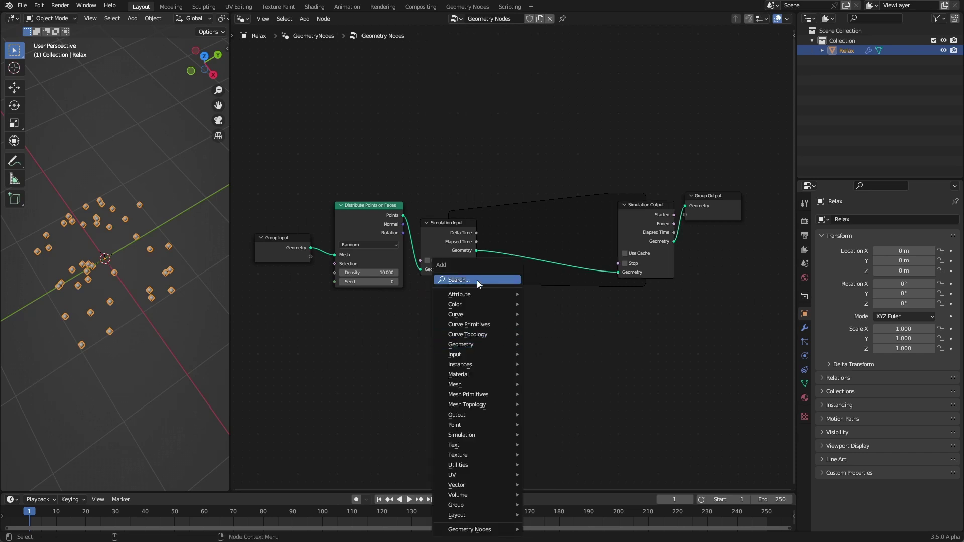
pyautogui.write('set')
pyautogui.click(494, 316)
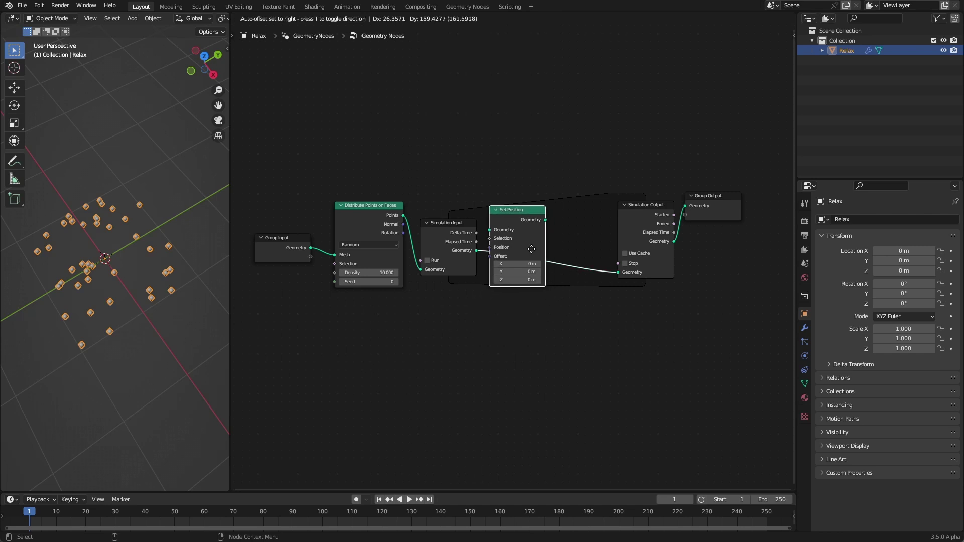
pyautogui.click(551, 259)
pyautogui.keyDown('alt'); pyautogui.moveTo(551, 259); pyautogui.dragTo(526, 271, button='right'); pyautogui.keyUp('alt')
# - Set Set Position's X offset to 0.01 m and play the animation to test the simulation
pyautogui.click(576, 284)
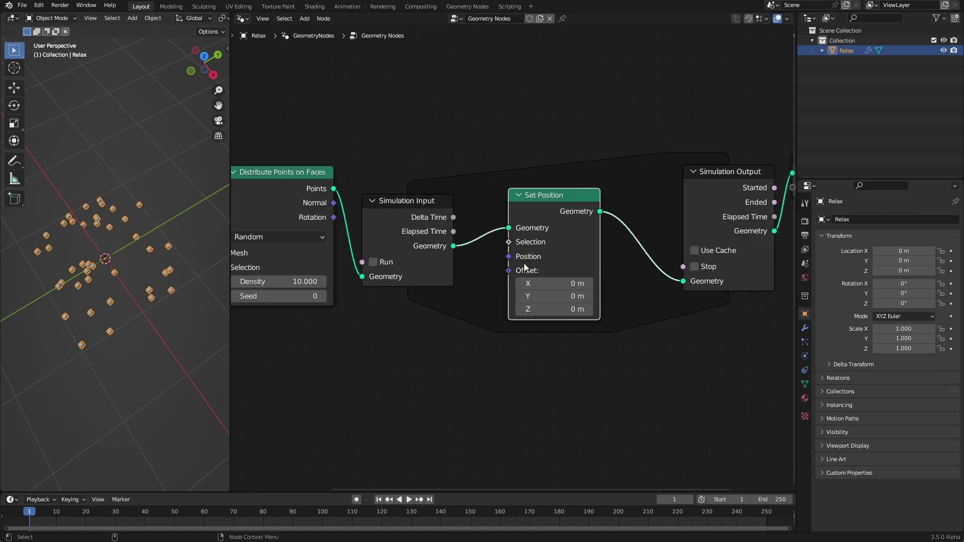
pyautogui.write('0.01')
pyautogui.press('Return')
pyautogui.click(408, 499)
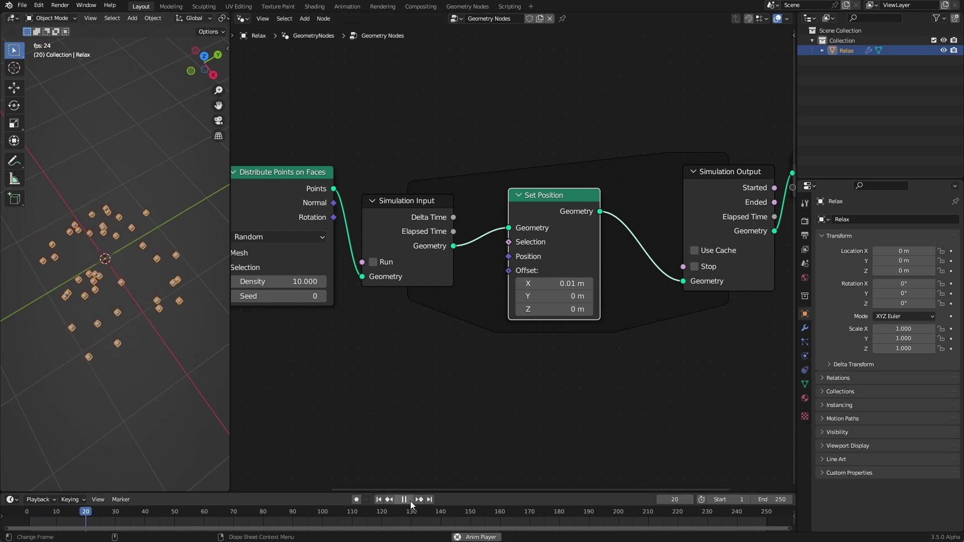
pyautogui.press('Escape')
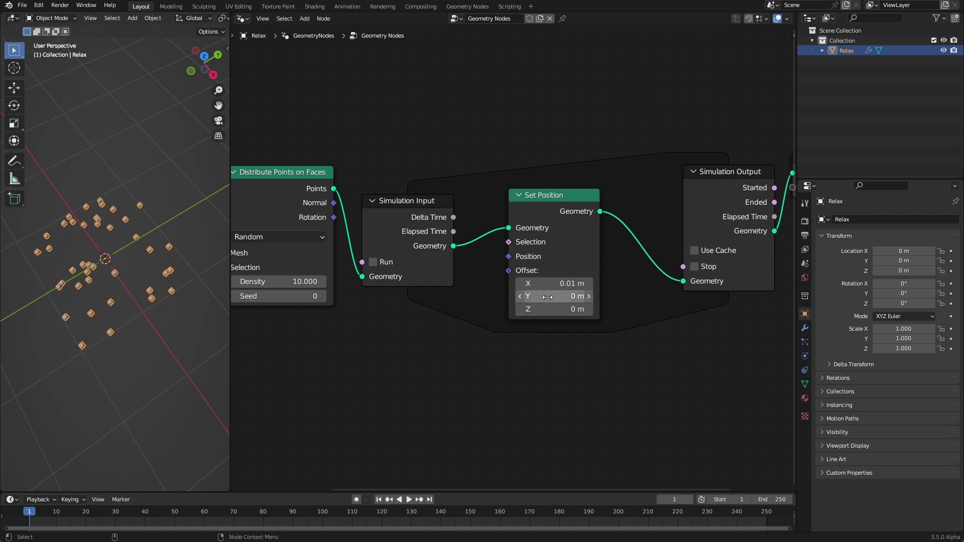
# - Set Set Position's X offset back to 0 m
pyautogui.click(567, 284)
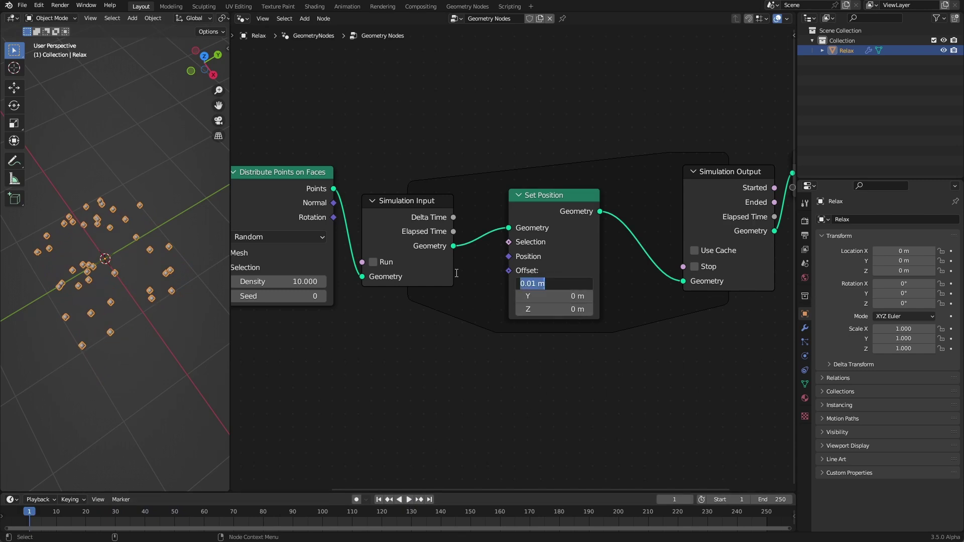
pyautogui.write('0')
pyautogui.press('Return')
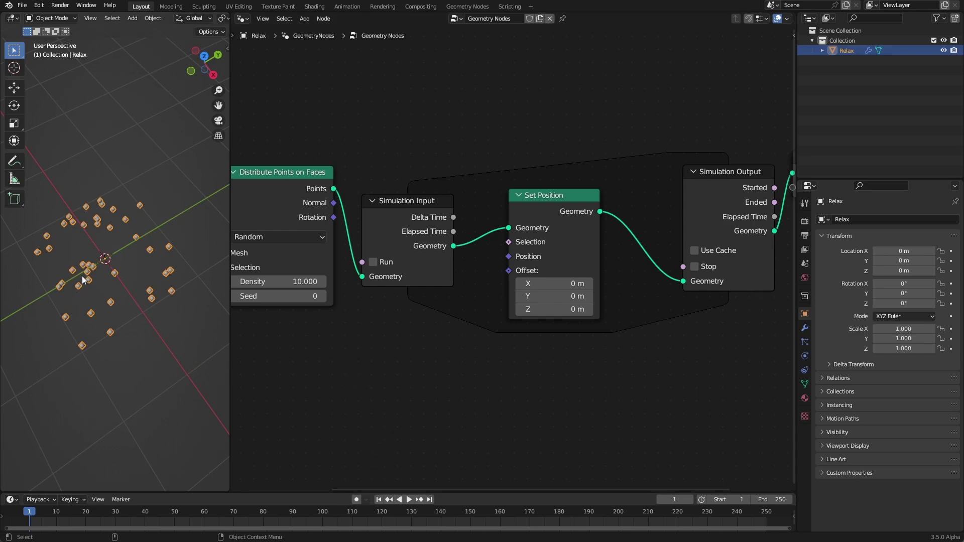
# - Add a Merge by Distance node below Set Position and connect Simulation Input's geometry to it
pyautogui.hotkey('shift', 'a')
pyautogui.click(394, 279)
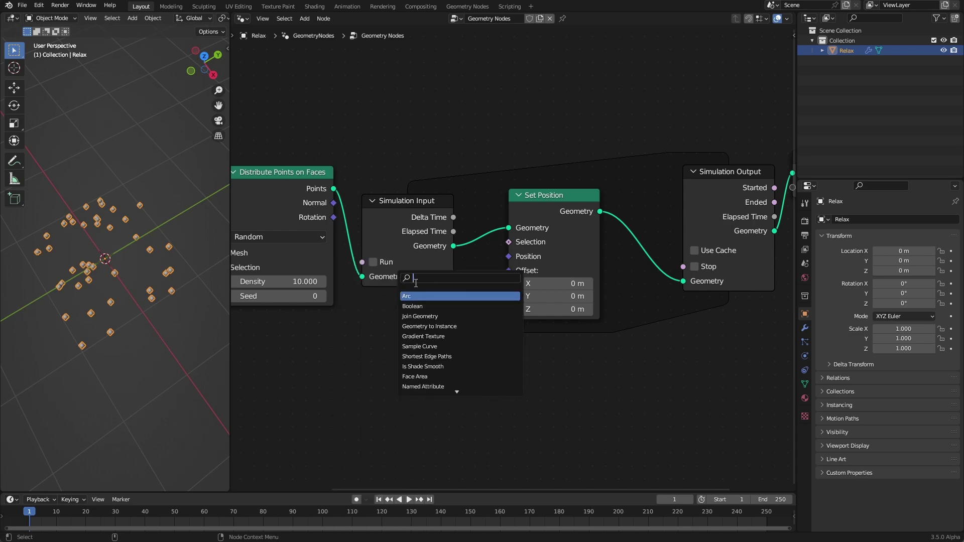
pyautogui.write('merge')
pyautogui.press('Return')
pyautogui.click(533, 434)
pyautogui.keyDown('alt'); pyautogui.moveTo(638, 434); pyautogui.dragTo(567, 376, button='right'); pyautogui.keyUp('alt')
pyautogui.keyDown('alt'); pyautogui.moveTo(538, 347); pyautogui.dragTo(437, 306, button='middle'); pyautogui.keyUp('alt')
pyautogui.moveTo(366, 208); pyautogui.dragTo(362, 343)
# - Set the merge distance to 0.1 m, preview the merged geometry through Group Output, and move Merge by Distance further below Set Position
pyautogui.click(396, 364)
pyautogui.write('0.1')
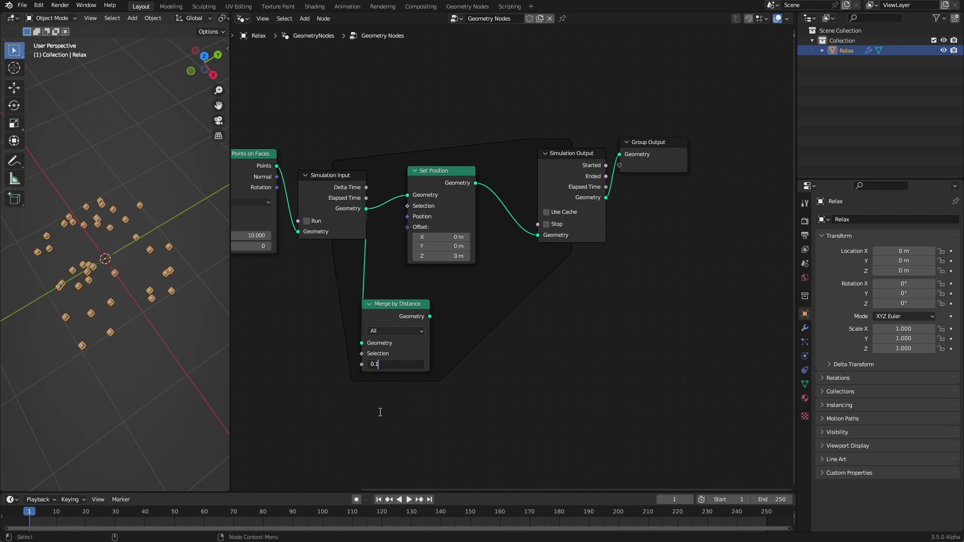
pyautogui.press('Return')
pyautogui.moveTo(430, 316); pyautogui.dragTo(621, 155)
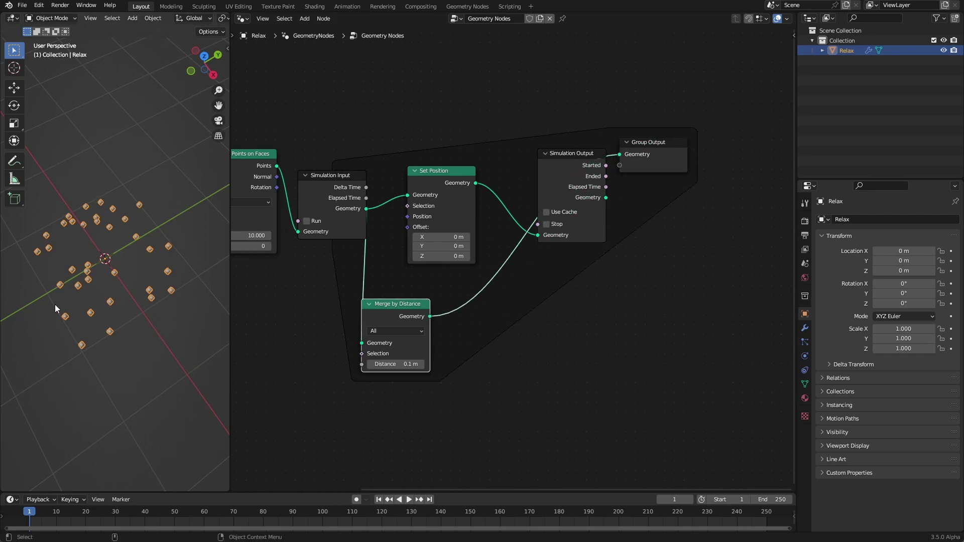
pyautogui.moveTo(404, 318); pyautogui.dragTo(427, 359)
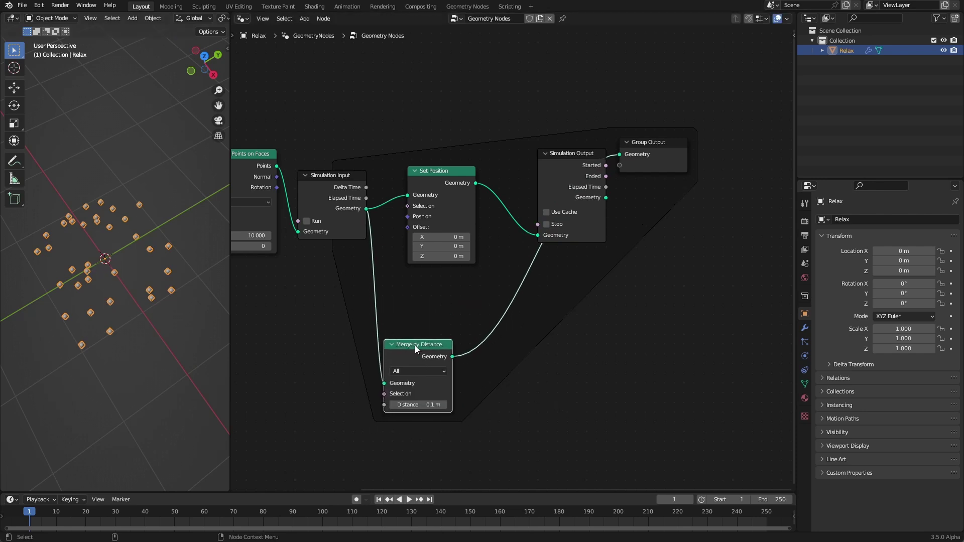
pyautogui.moveTo(418, 346); pyautogui.dragTo(435, 346)
# - Add a Geometry Proximity node beside Merge by Distance and connect the merged geometry to its Target
pyautogui.hotkey('shift', 'a')
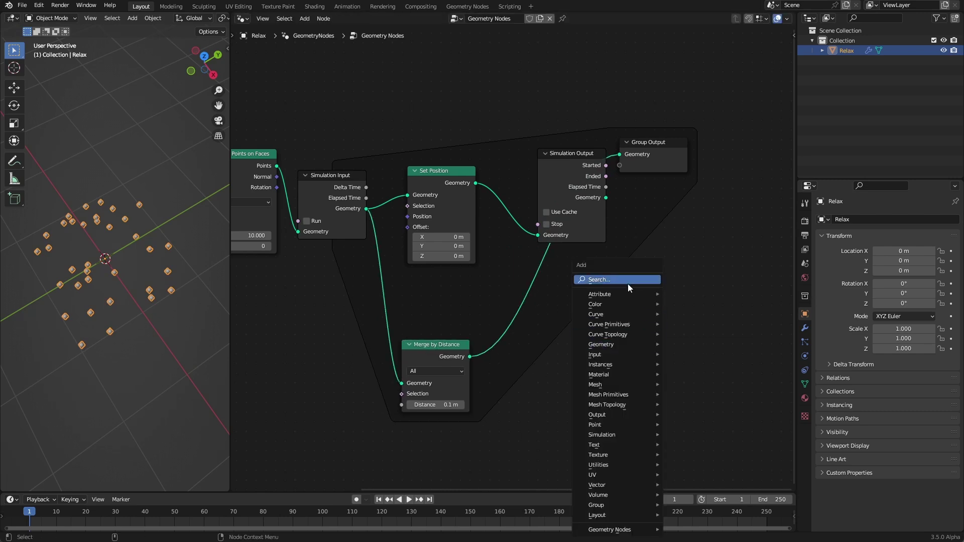
pyautogui.write('prox')
pyautogui.press('Return')
pyautogui.click(540, 377)
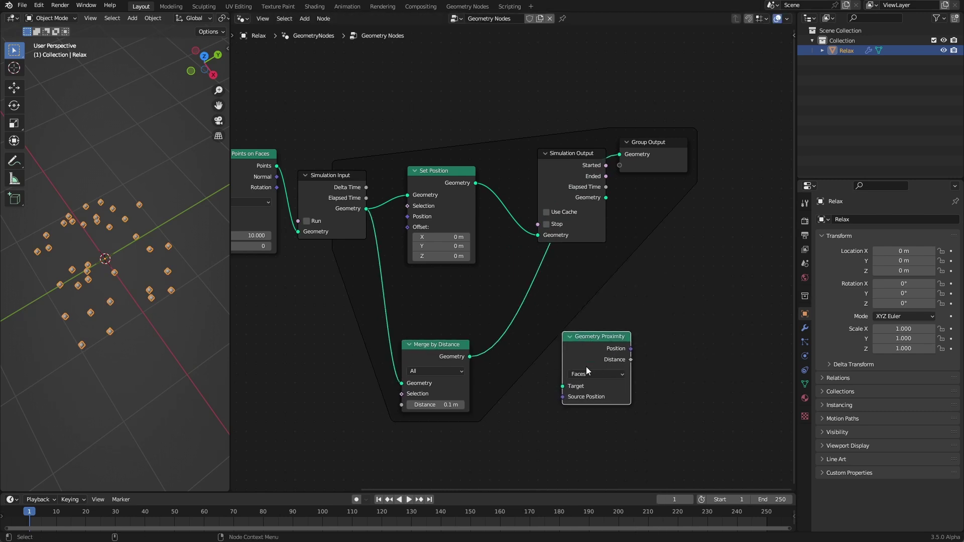
pyautogui.moveTo(611, 340); pyautogui.dragTo(570, 347)
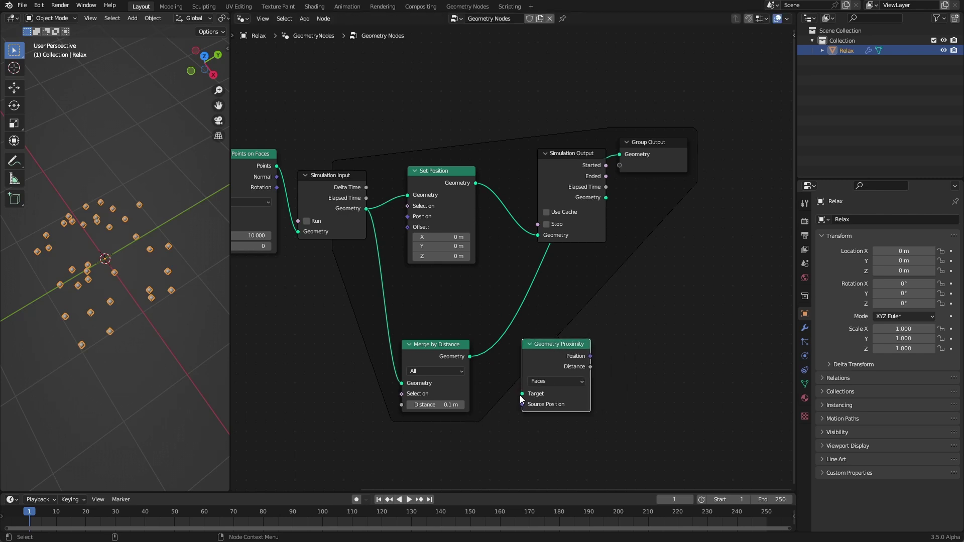
pyautogui.moveTo(469, 356); pyautogui.dragTo(522, 394)
# - Add a Position node linked to Geometry Proximity's Source Position, and set the proximity target geometry to Points
pyautogui.moveTo(646, 395); pyautogui.dragTo(651, 326, button='middle')
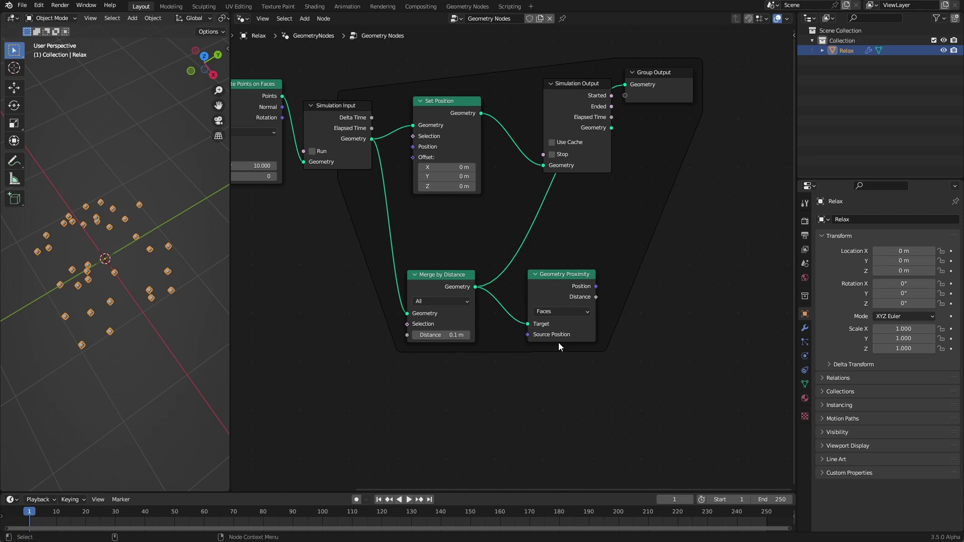
pyautogui.hotkey('shift', 'a')
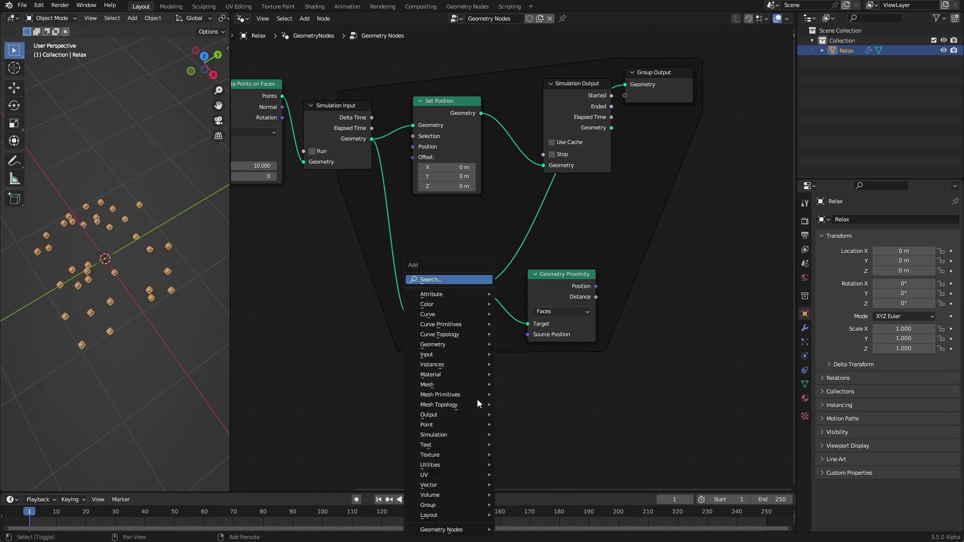
pyautogui.click(447, 281)
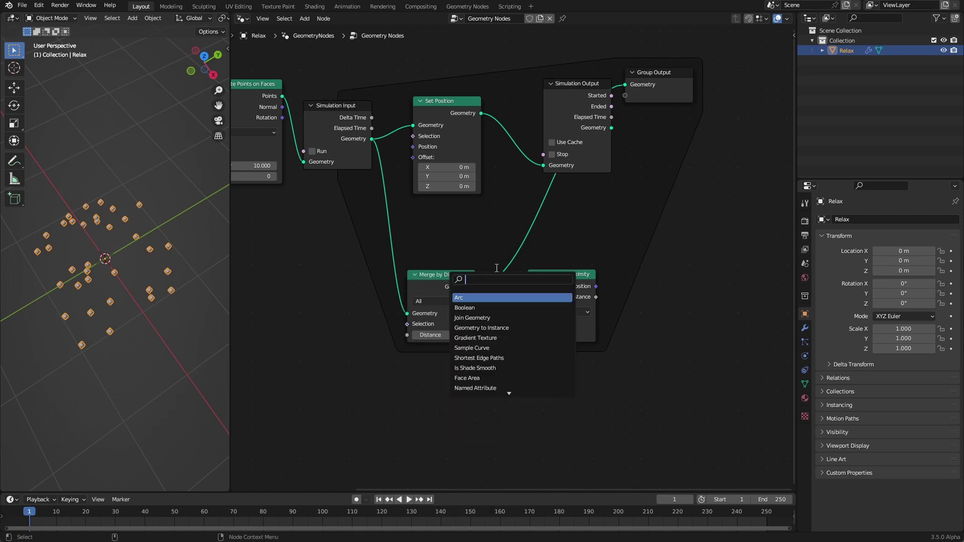
pyautogui.write('p')
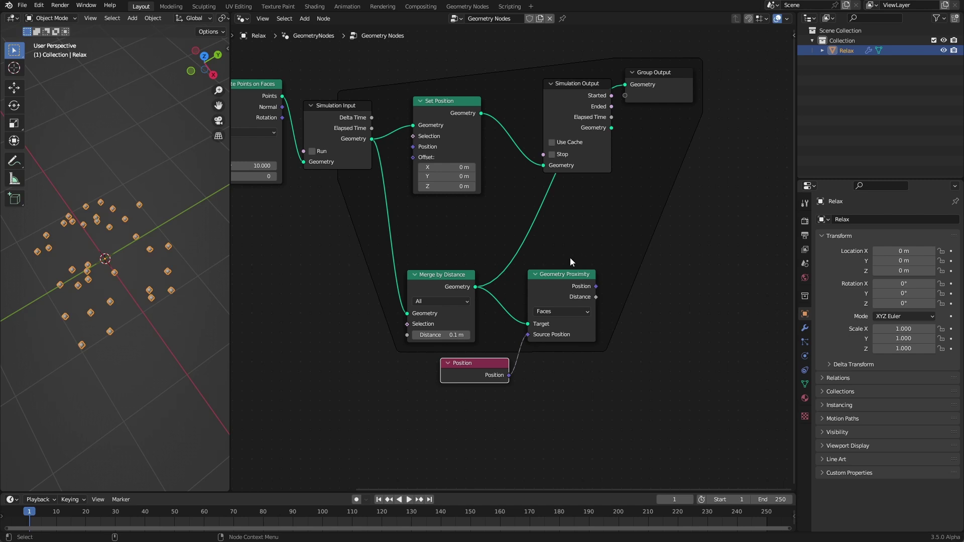
pyautogui.click(664, 288)
pyautogui.click(550, 312)
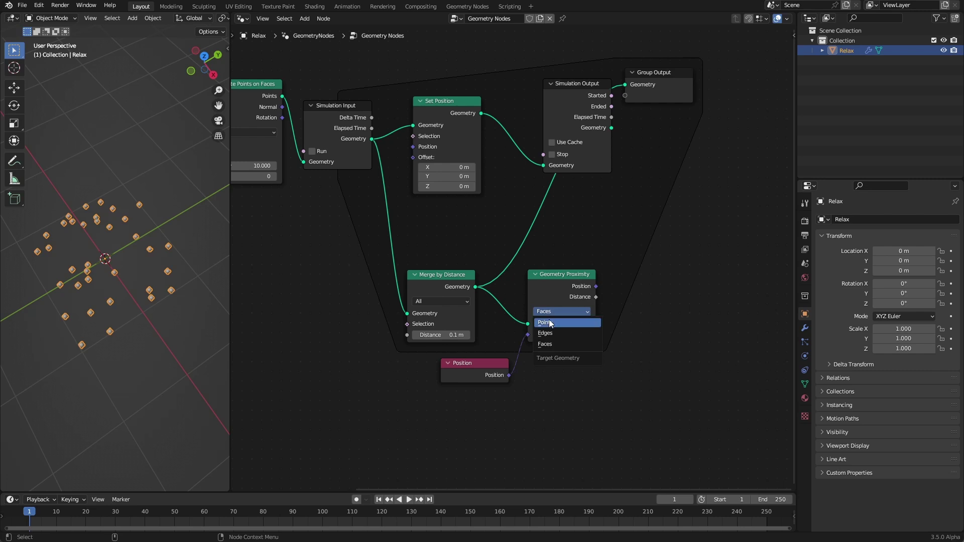
pyautogui.click(550, 322)
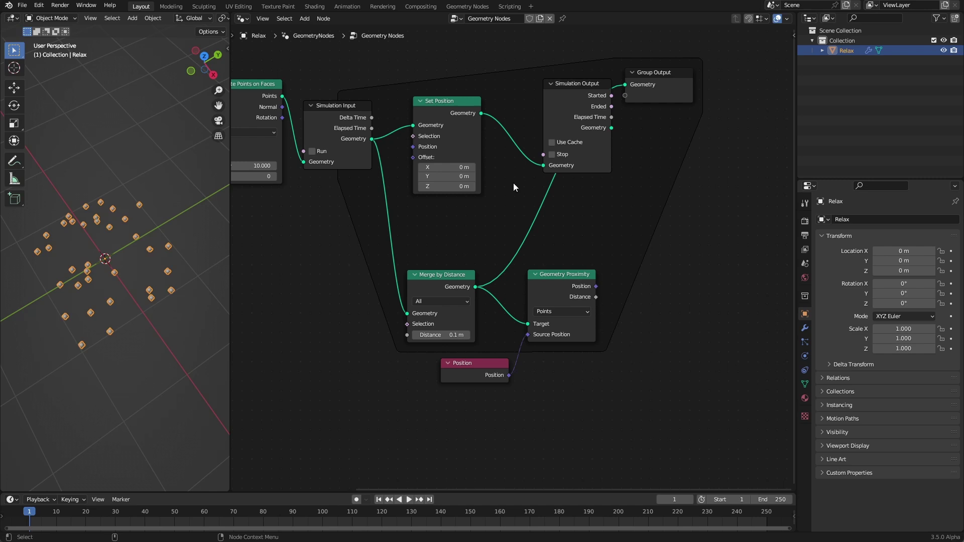
# - Add a Vector Math node set to Subtract that subtracts Geometry Proximity's position from the Position node's output
pyautogui.hotkey('shift', 'a')
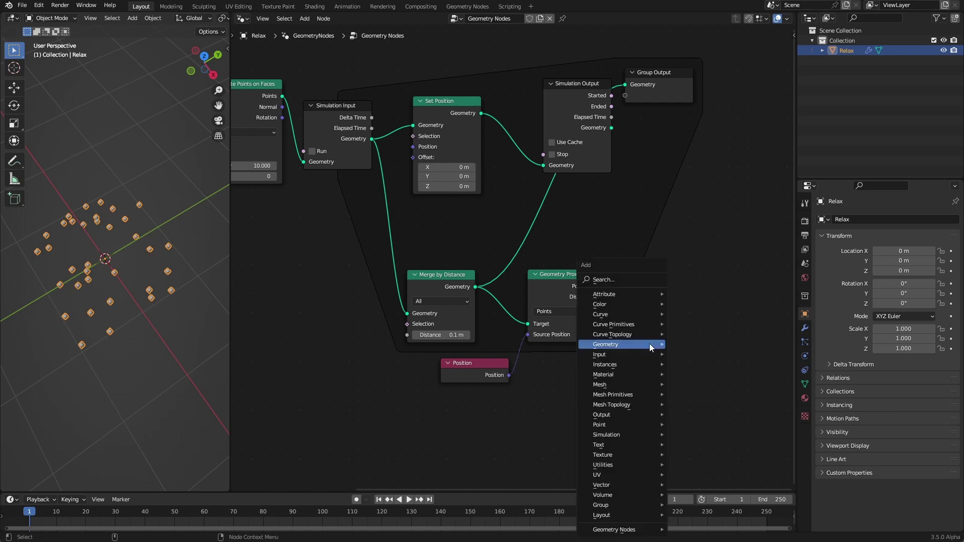
pyautogui.click(627, 281)
pyautogui.write('vector')
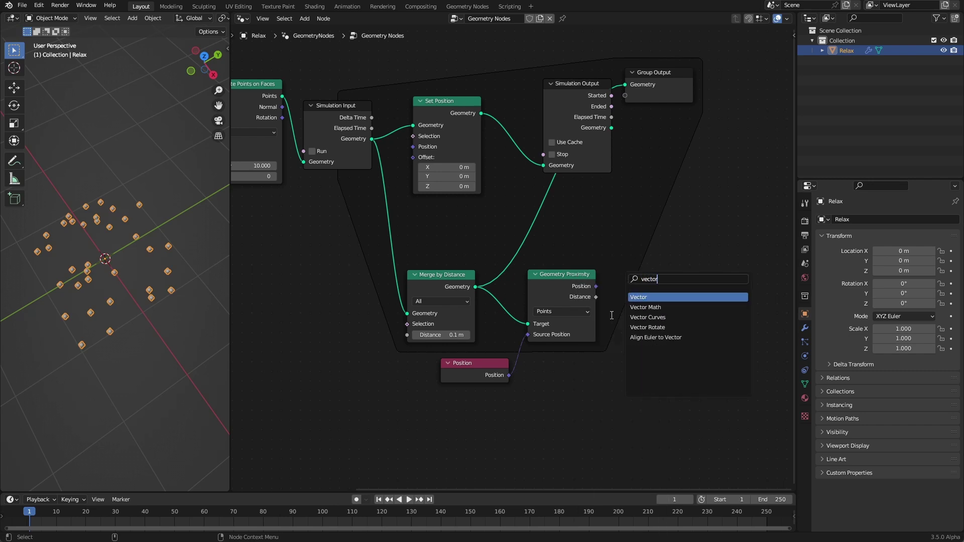
pyautogui.click(676, 308)
pyautogui.click(686, 295)
pyautogui.click(664, 301)
pyautogui.click(519, 385)
pyautogui.moveTo(509, 375); pyautogui.dragTo(634, 312)
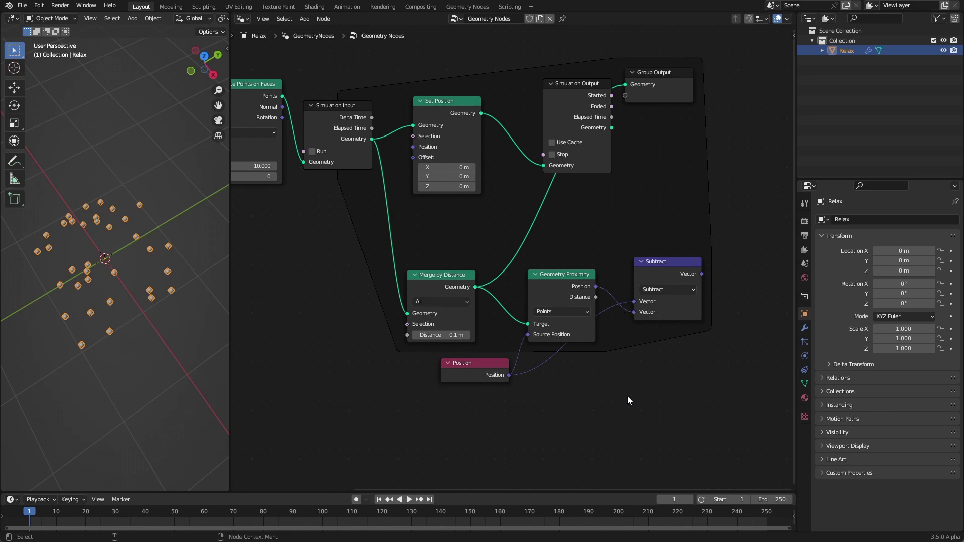
# - Duplicate the Subtract node, change the copy's operation to Scale, and feed the subtracted vector into it
pyautogui.moveTo(670, 391); pyautogui.dragTo(587, 393, button='middle')
pyautogui.click(580, 282)
pyautogui.hotkey('shift', 'd')
pyautogui.click(678, 273)
pyautogui.click(668, 283)
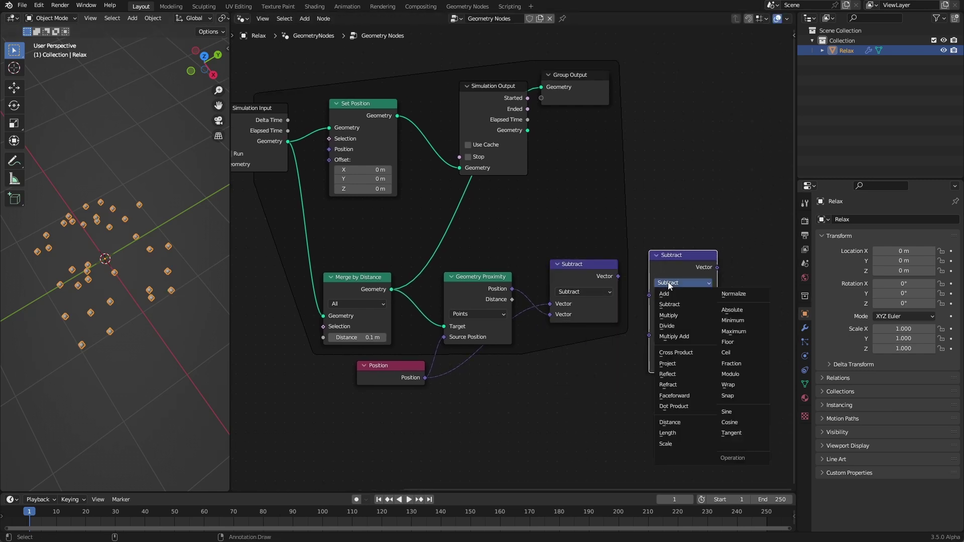
pyautogui.click(678, 444)
pyautogui.moveTo(618, 276); pyautogui.dragTo(649, 295)
# - Set the Scale node's factor to 0.5 and connect its vector to Set Position's Offset
pyautogui.click(692, 306)
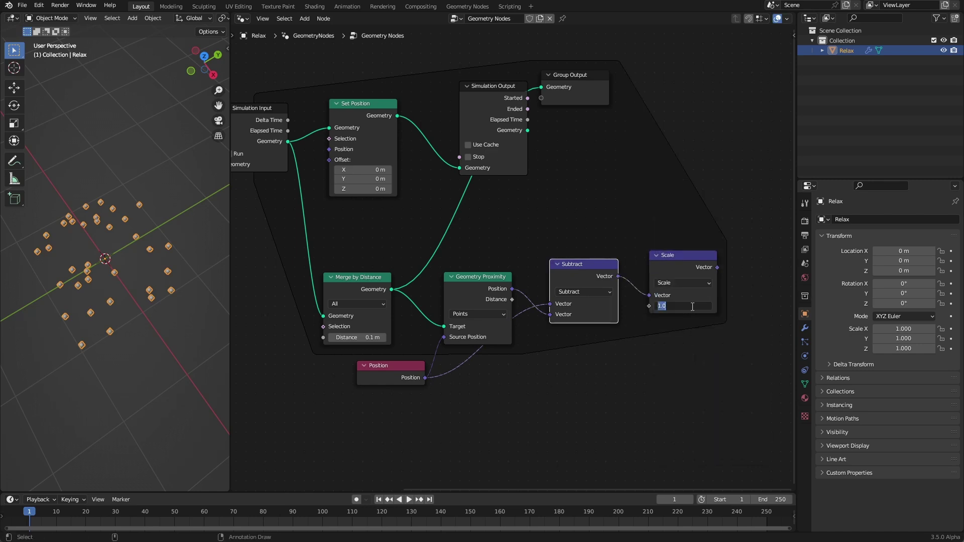
pyautogui.write('0.5')
pyautogui.press('Return')
pyautogui.moveTo(679, 262); pyautogui.dragTo(320, 166)
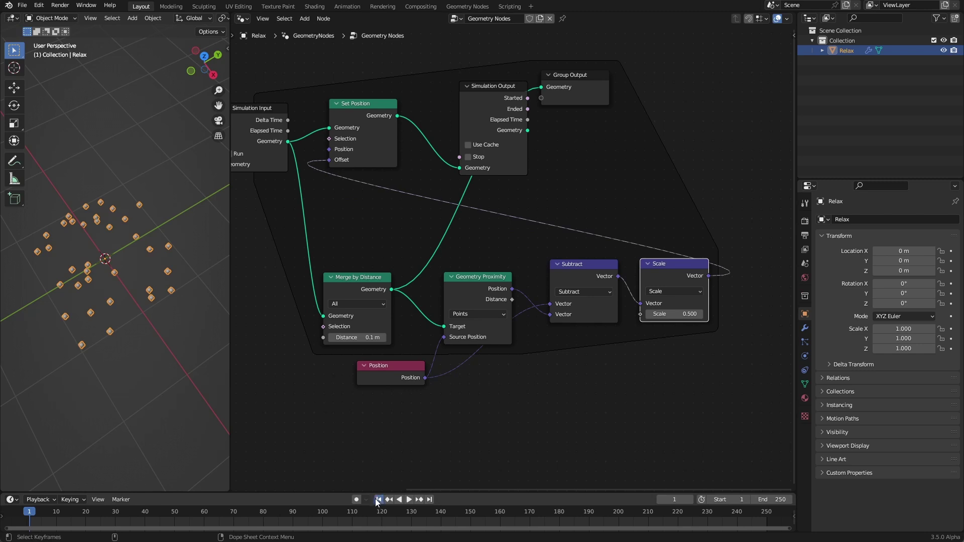
# - Move Group Output away from Simulation Output and connect the simulated geometry to it in place of the merged geometry
pyautogui.click(577, 79)
pyautogui.moveTo(577, 76); pyautogui.dragTo(681, 91)
pyautogui.moveTo(527, 130); pyautogui.dragTo(645, 103)
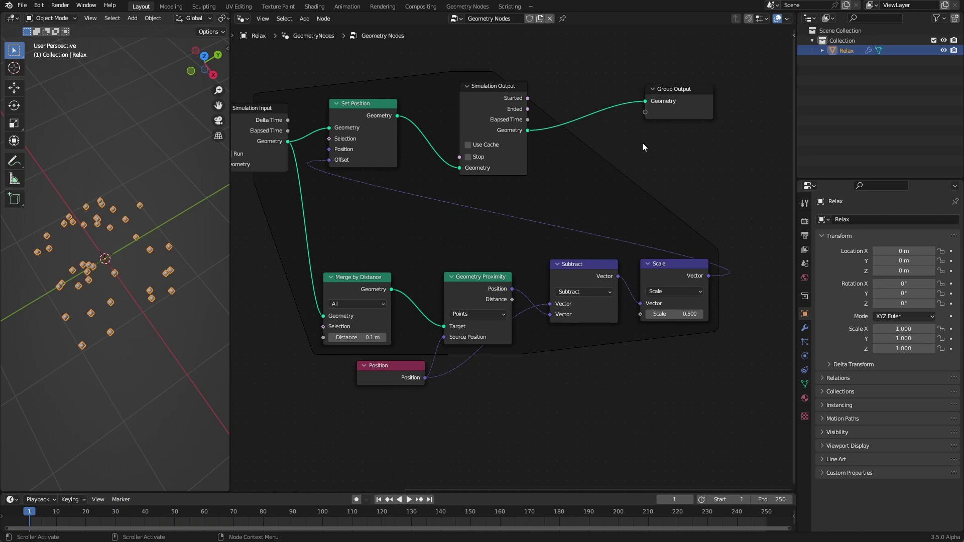
# - Play the animation twice to check how the points relax
pyautogui.click(408, 499)
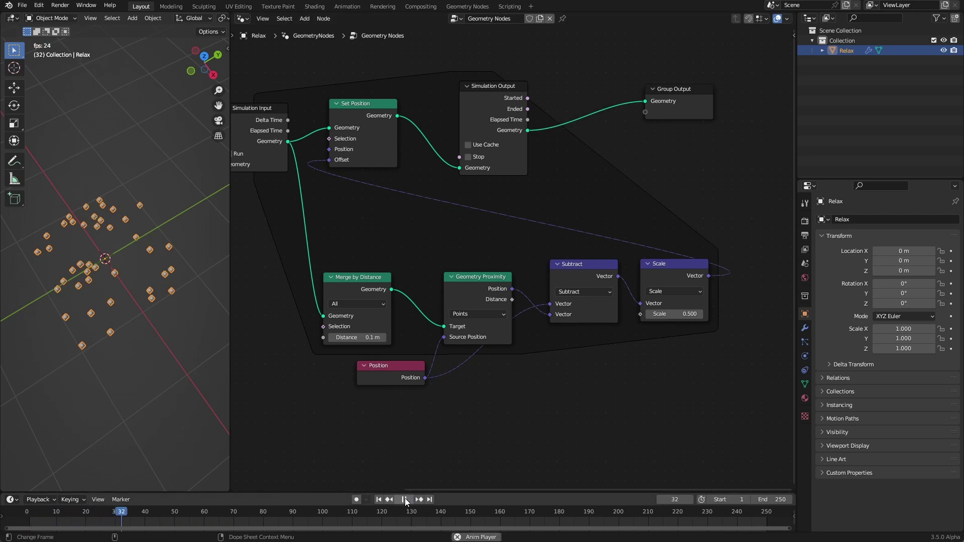
pyautogui.press('Escape')
pyautogui.click(407, 500)
pyautogui.press('Escape')
# - Add an Instance on Points node beyond Group Output and connect Simulation Output's geometry to its Points input
pyautogui.moveTo(714, 335); pyautogui.dragTo(542, 362, button='middle')
pyautogui.hotkey('shift', 'a')
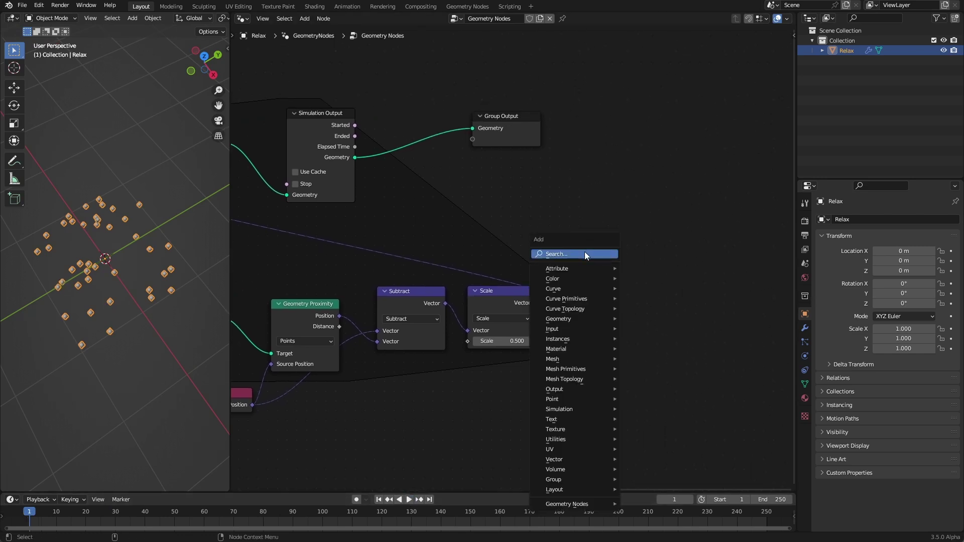
pyautogui.click(602, 254)
pyautogui.write('inst')
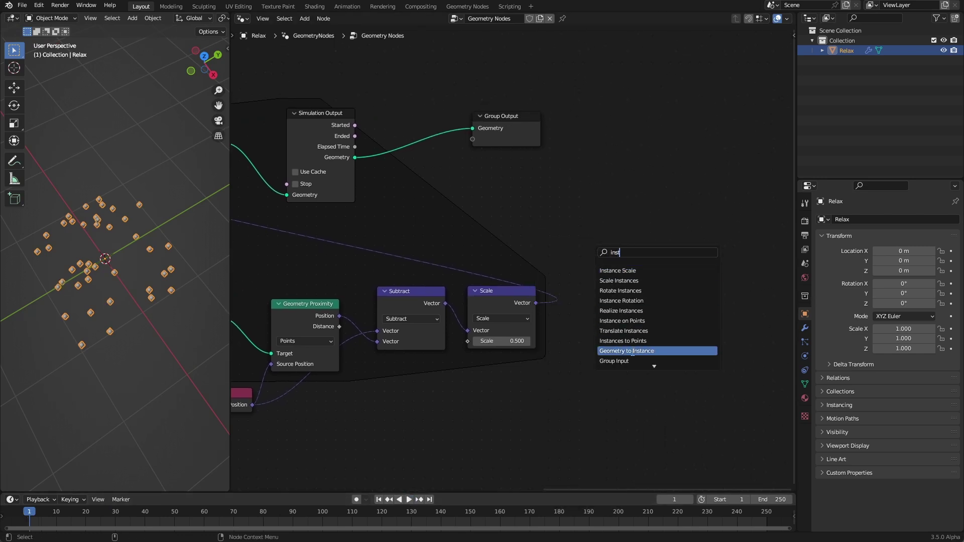
pyautogui.click(623, 320)
pyautogui.moveTo(403, 166); pyautogui.dragTo(636, 182)
# - Add an Ico Sphere node with a radius of 0.05 m and connect its mesh to Instance on Points' Instance input
pyautogui.hotkey('shift', 'a')
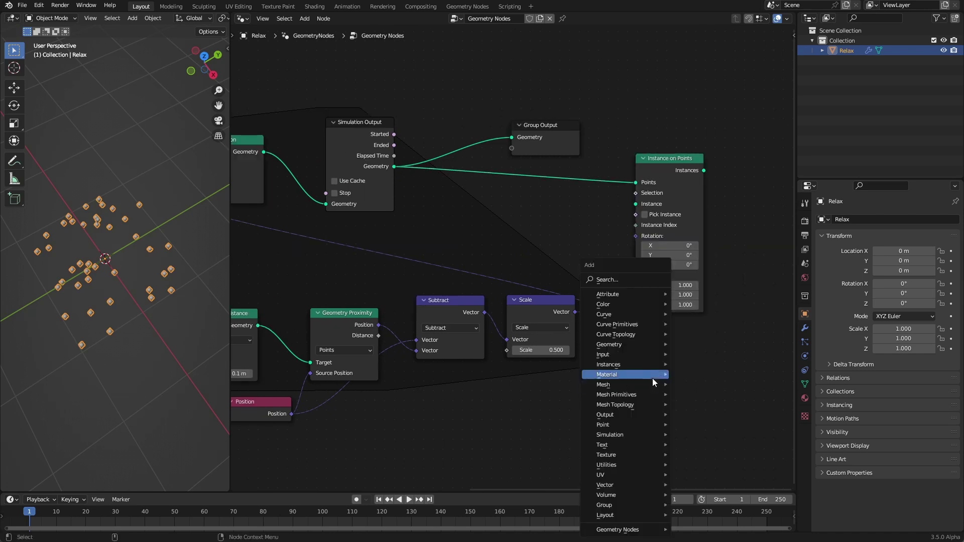
pyautogui.click(628, 275)
pyautogui.write('ico')
pyautogui.press('Return')
pyautogui.click(664, 382)
pyautogui.moveTo(689, 341); pyautogui.dragTo(600, 204)
pyautogui.doubleClick(590, 228)
pyautogui.write('0.05')
pyautogui.press('Return')
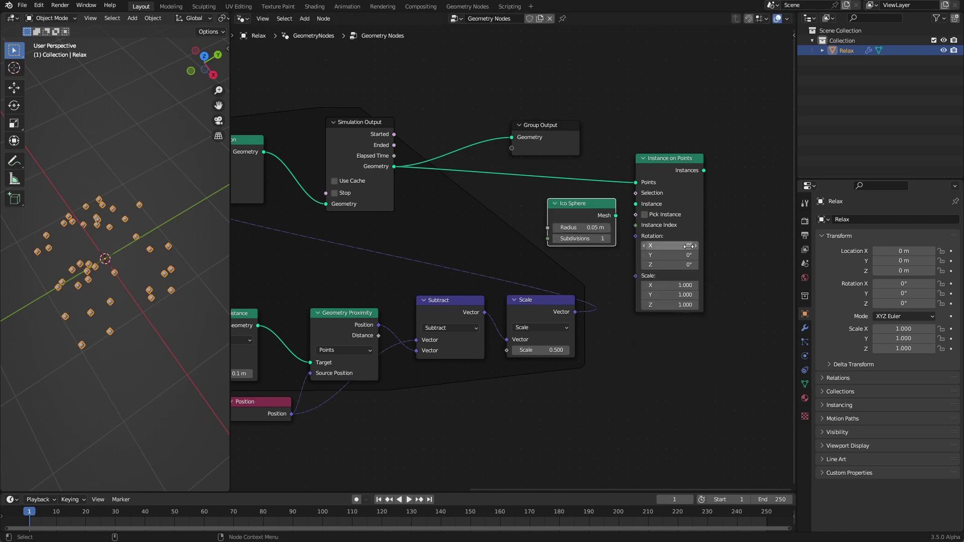
pyautogui.moveTo(616, 215); pyautogui.dragTo(639, 206)
# - Move Group Output past Instance on Points and connect the instances to its Geometry input
pyautogui.moveTo(545, 126); pyautogui.dragTo(721, 107)
pyautogui.moveTo(653, 234); pyautogui.dragTo(490, 267, button='middle')
pyautogui.moveTo(558, 138); pyautogui.dragTo(663, 183)
pyautogui.moveTo(540, 204); pyautogui.dragTo(631, 194)
pyautogui.click(549, 351)
pyautogui.scroll(4, 121, 233)
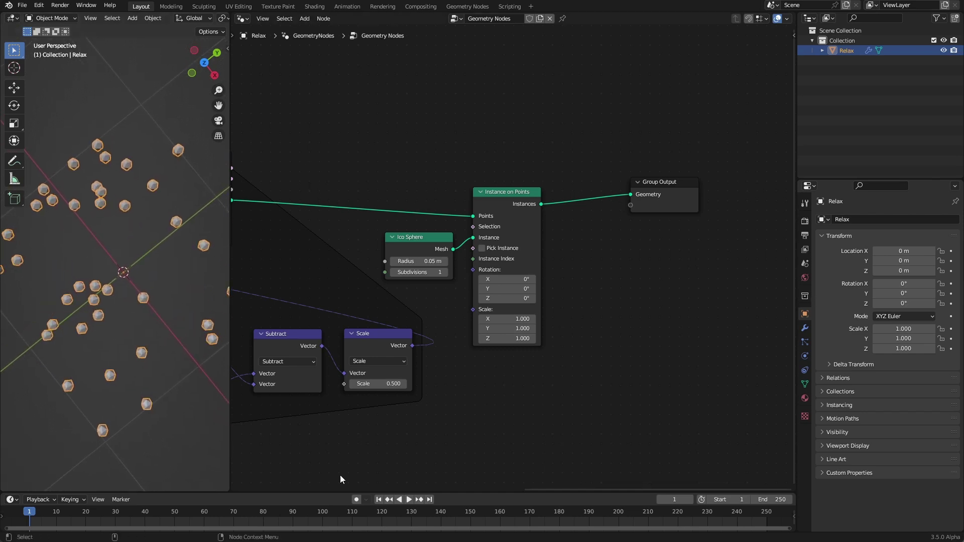
# - Play the animation briefly to check the instanced spheres, and raise the Ico Sphere node's subdivisions to smooth them
pyautogui.click(408, 499)
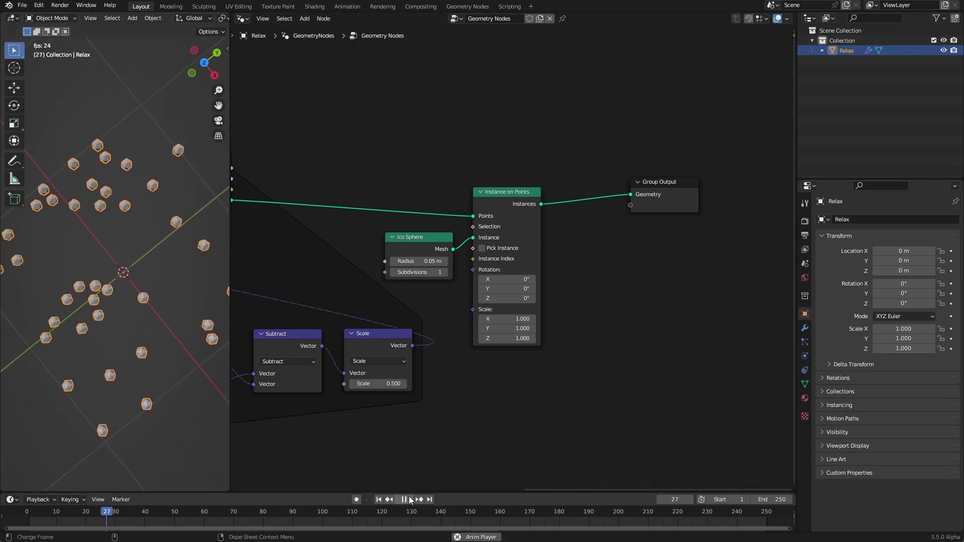
pyautogui.click(406, 500)
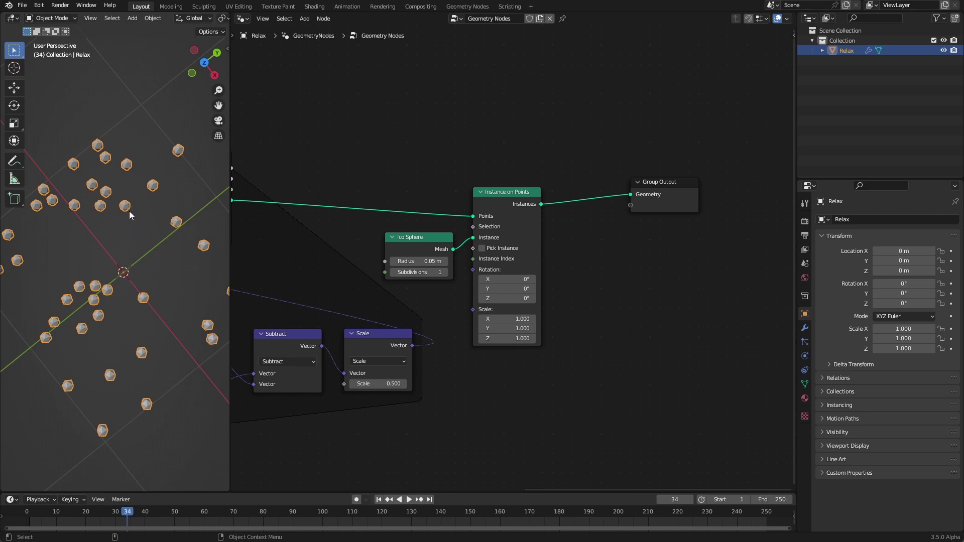
pyautogui.click(445, 272)
# - Move the Ico Sphere, Instance on Points and Group Output nodes together farther away from Simulation Output to make room
pyautogui.scroll(-5, 447, 279)
pyautogui.moveTo(450, 284); pyautogui.dragTo(521, 256, button='middle')
pyautogui.scroll(-1, 557, 278)
pyautogui.moveTo(520, 288); pyautogui.dragTo(485, 287, button='middle')
pyautogui.moveTo(482, 165); pyautogui.dragTo(656, 240)
pyautogui.moveTo(658, 217); pyautogui.dragTo(675, 219)
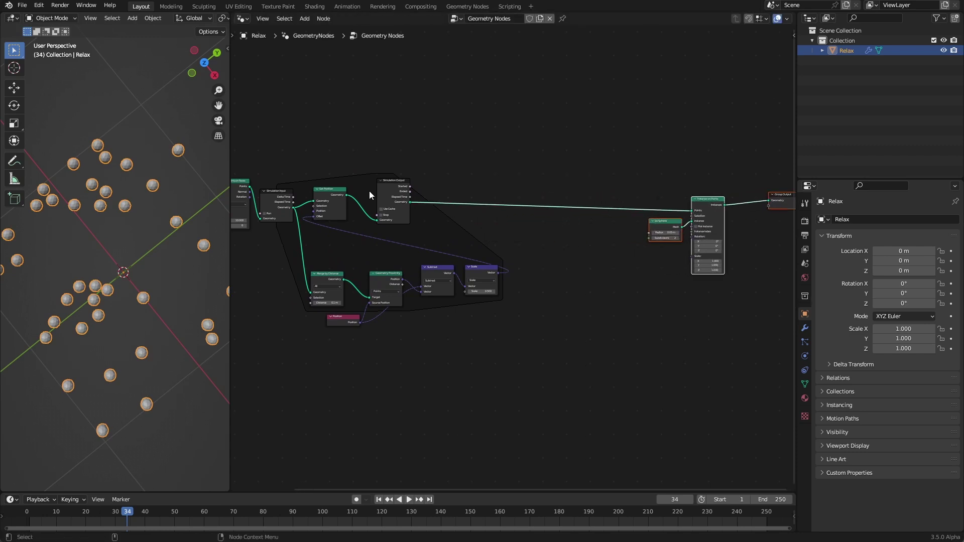
# - Move Simulation Output and Set Position past the Scale node, and shift the Merge by Distance to Scale chain and the Position node to tidy the layout
pyautogui.moveTo(394, 182); pyautogui.dragTo(607, 207)
pyautogui.moveTo(330, 189); pyautogui.dragTo(554, 219)
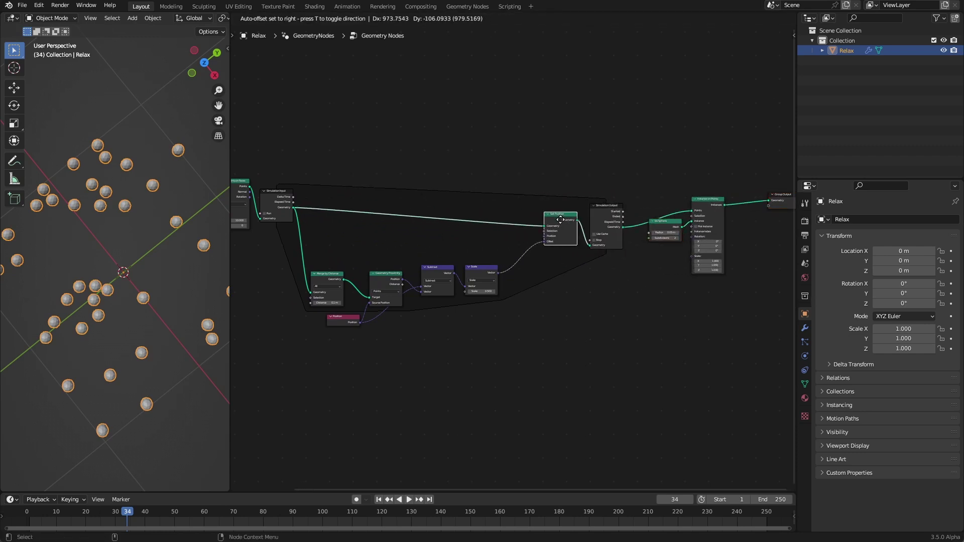
pyautogui.moveTo(288, 272); pyautogui.dragTo(510, 311)
pyautogui.moveTo(482, 268); pyautogui.dragTo(478, 249)
pyautogui.moveTo(340, 320); pyautogui.dragTo(324, 306)
# - Set the density of the Distribute Points on Faces node to 20
pyautogui.scroll(1, 571, 321)
pyautogui.moveTo(550, 320); pyautogui.dragTo(704, 391, button='middle')
pyautogui.moveTo(248, 353); pyautogui.dragTo(388, 353, button='middle')
pyautogui.scroll(10, 515, 263)
pyautogui.moveTo(508, 361); pyautogui.dragTo(452, 284, button='middle')
pyautogui.click(495, 261)
pyautogui.write('20')
pyautogui.press('Return')
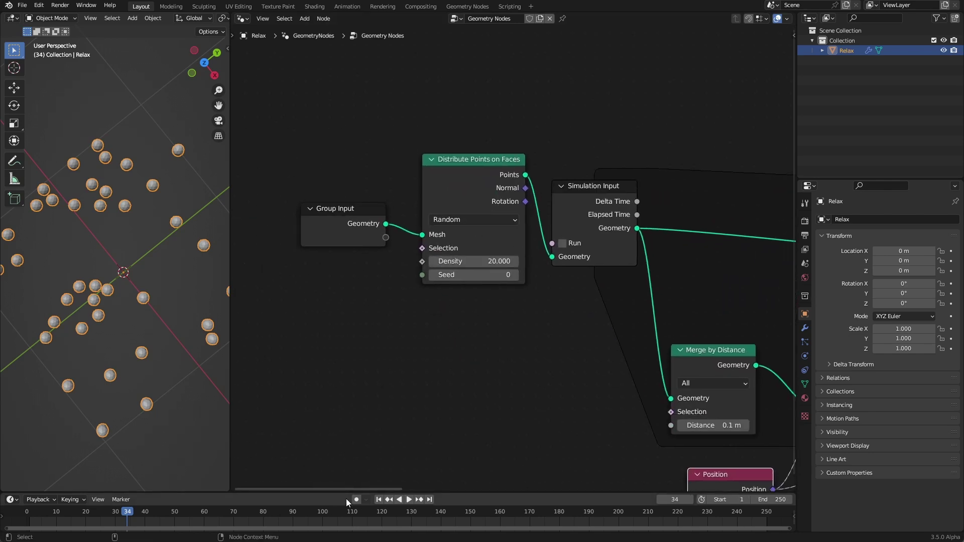
# - Replay the simulation from frame 1 twice to examine how the denser points push apart
pyautogui.click(380, 500)
pyautogui.click(409, 501)
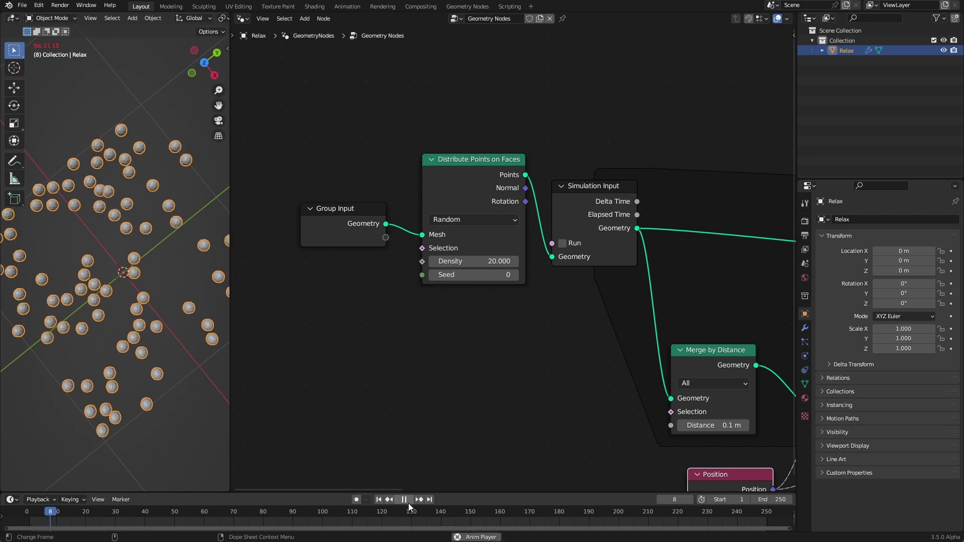
pyautogui.click(406, 500)
pyautogui.click(379, 500)
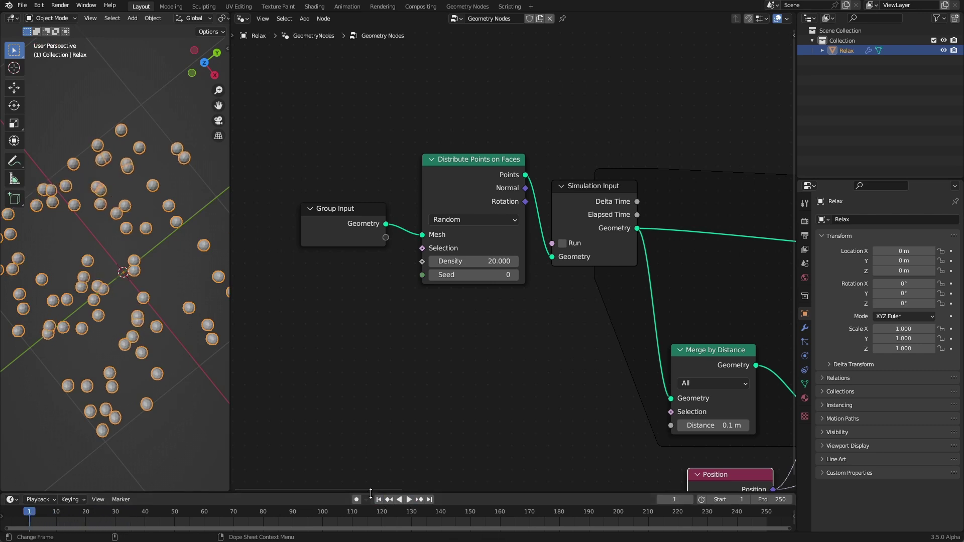
pyautogui.click(409, 500)
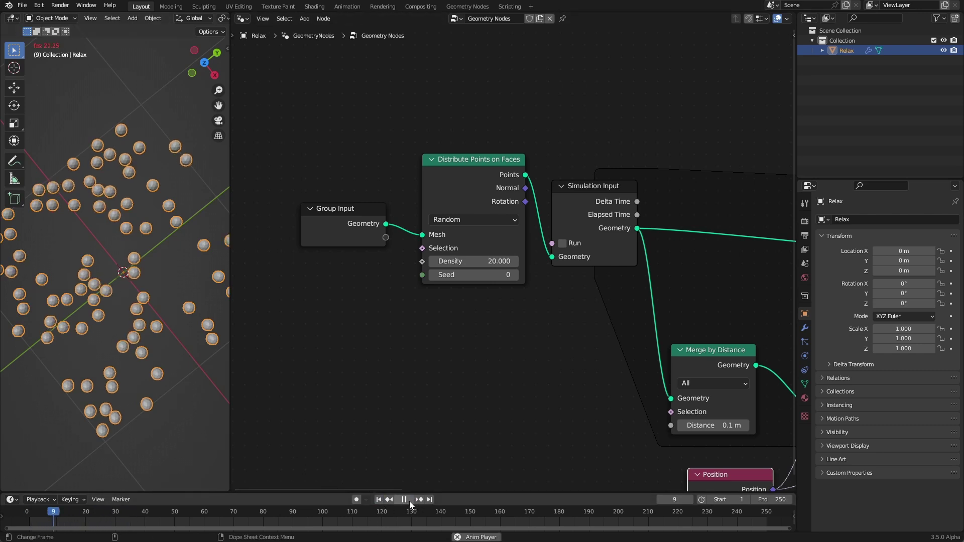
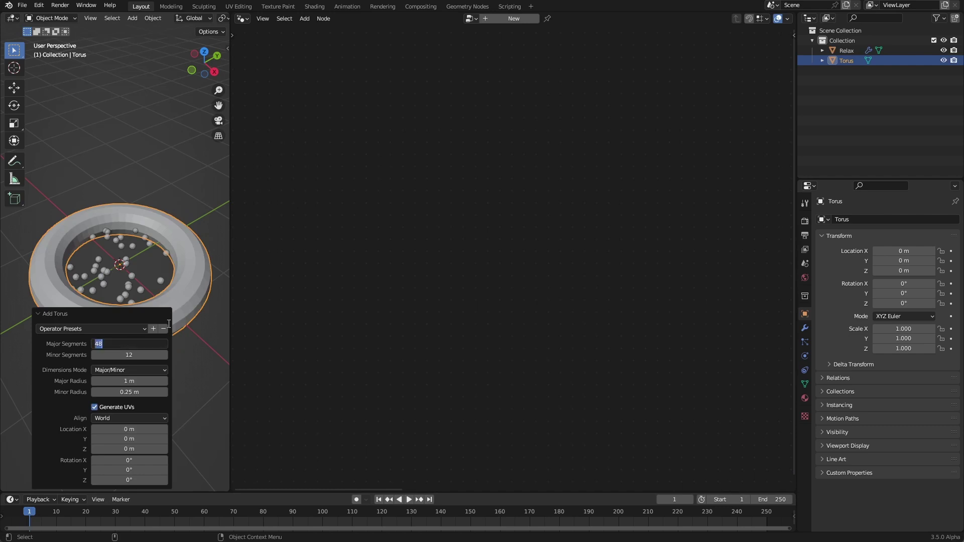
# - Give the new torus 96 major segments, 48 minor segments and a minor radius of 0.5 m
pyautogui.press('Tab')
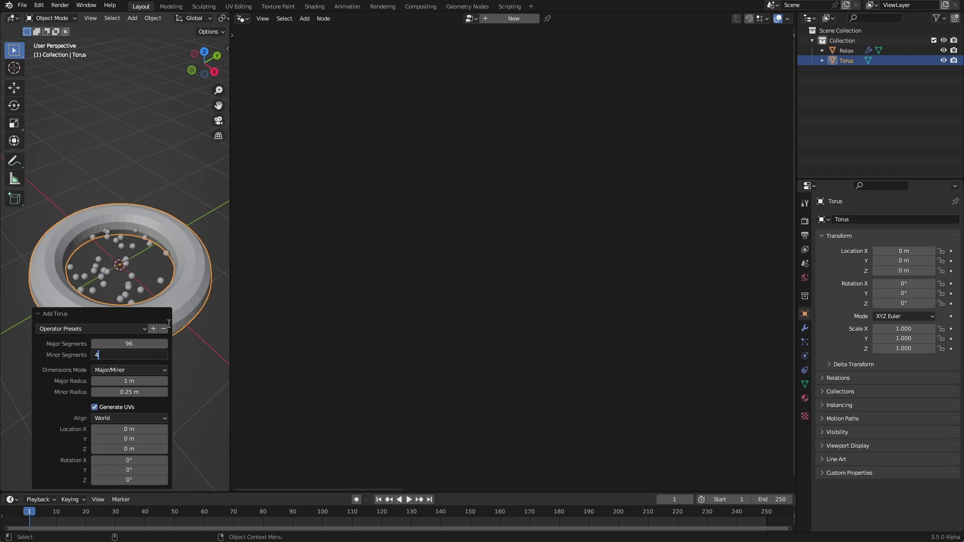
pyautogui.write('48')
pyautogui.click(140, 392)
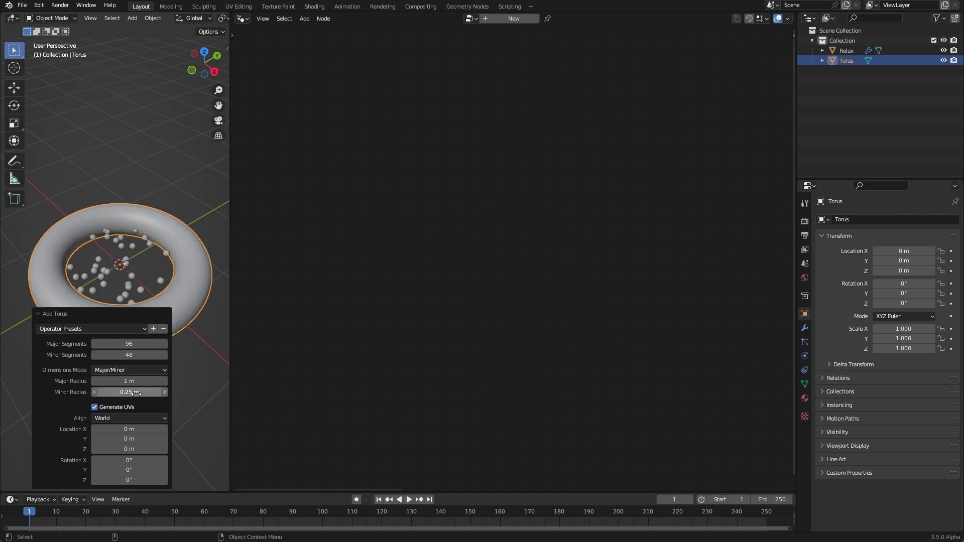
pyautogui.write('0.5')
pyautogui.press('Return')
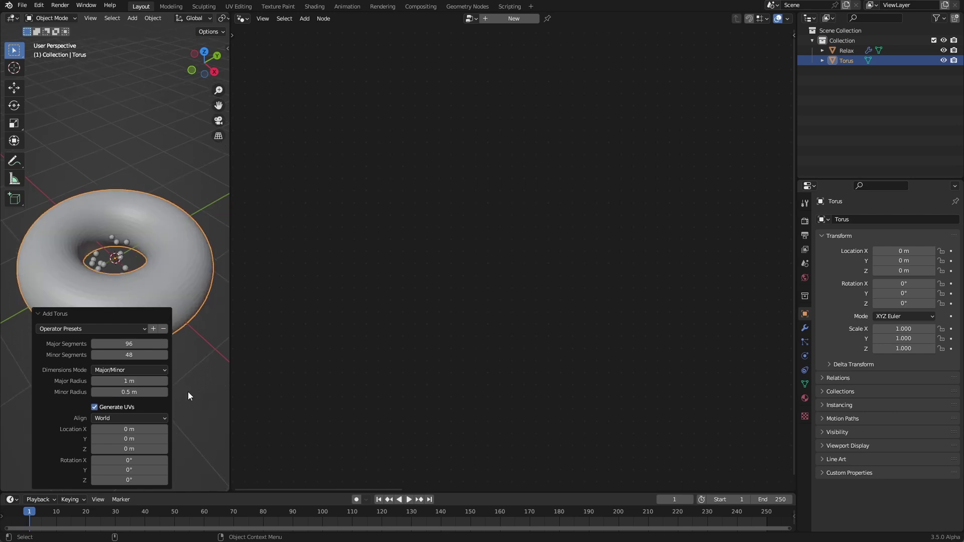
# - Shade the torus smooth and set the viewport shading to random object colours
pyautogui.rightClick(141, 241)
pyautogui.click(139, 244)
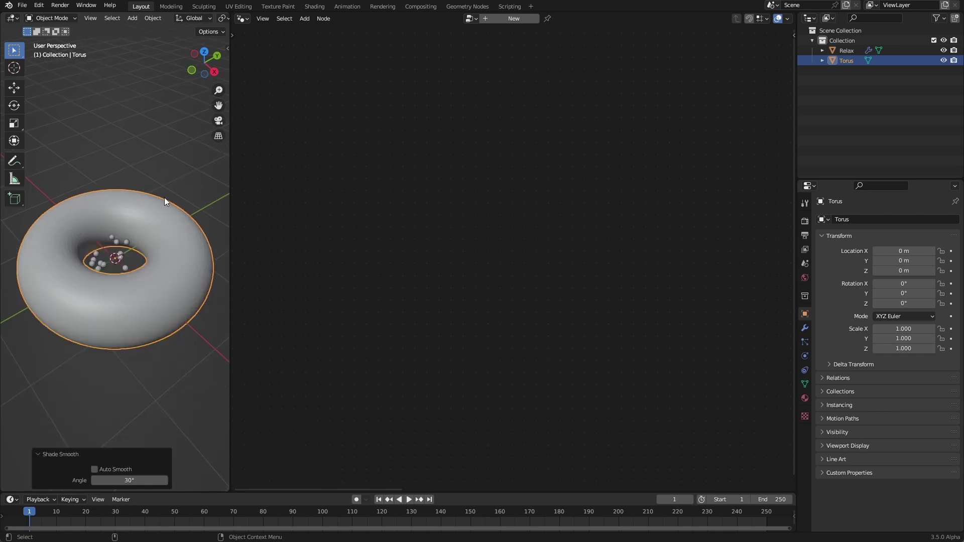
pyautogui.scroll(-5, 211, 19)
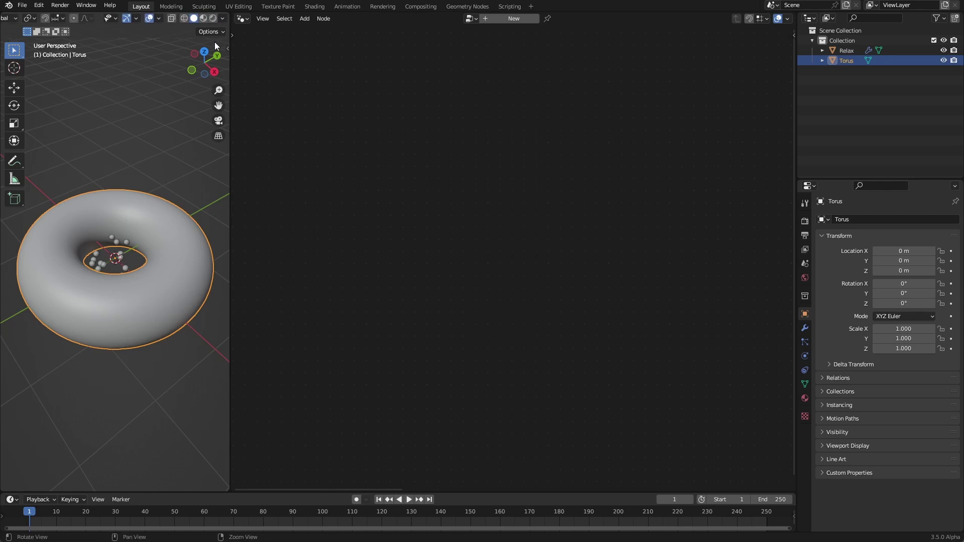
pyautogui.click(222, 18)
pyautogui.click(216, 155)
pyautogui.click(92, 134)
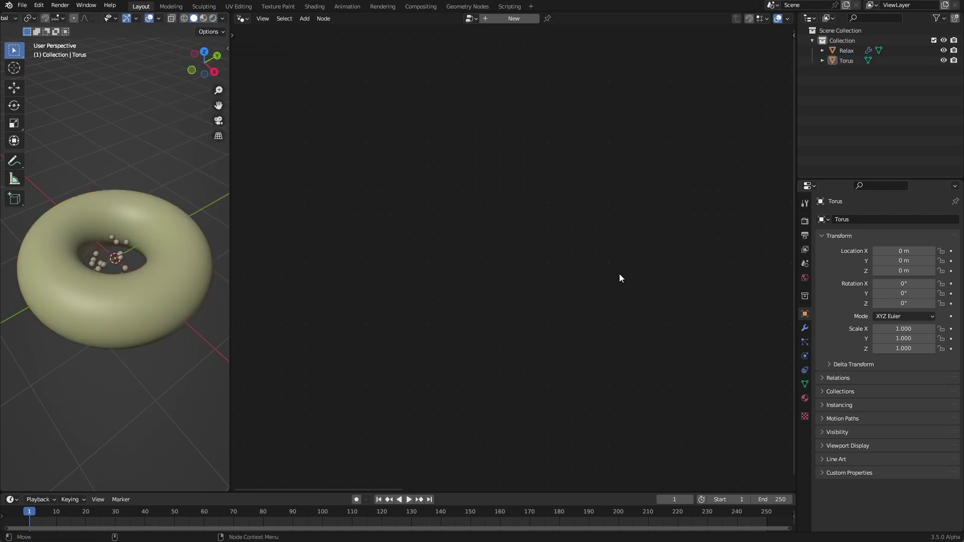
# - Bring the Torus into Relax's node tree as an Object Info node and feed its Geometry into the Mesh input of Distribute Points on Faces
pyautogui.click(848, 51)
pyautogui.moveTo(846, 59); pyautogui.dragTo(437, 344)
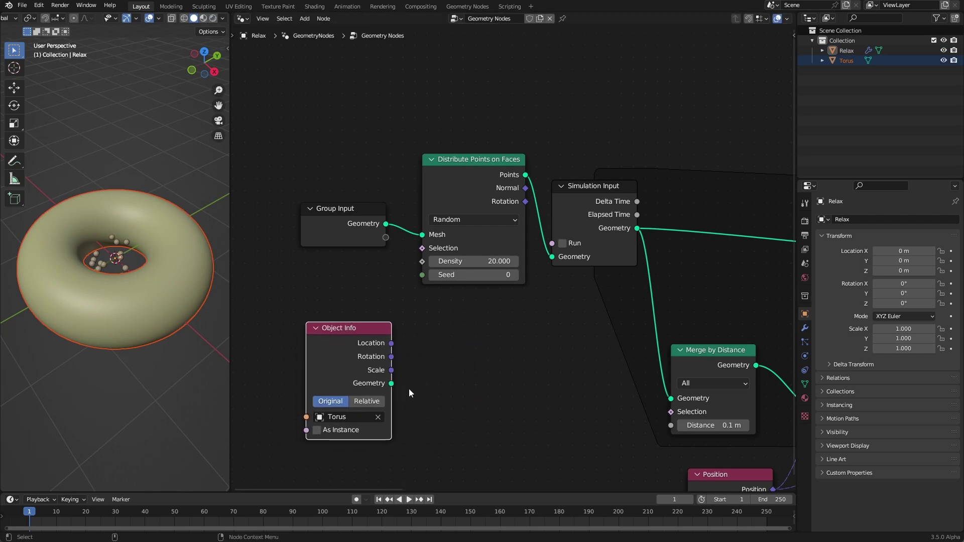
pyautogui.moveTo(391, 384); pyautogui.dragTo(431, 236)
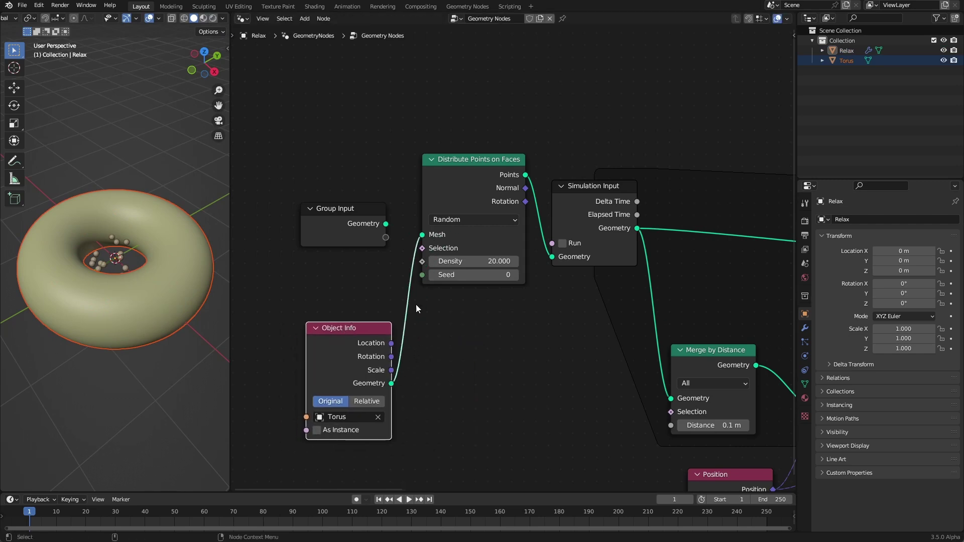
# - Play the simulation twice, restarting from frame 1, and examine how the points spread over the torus
pyautogui.click(409, 500)
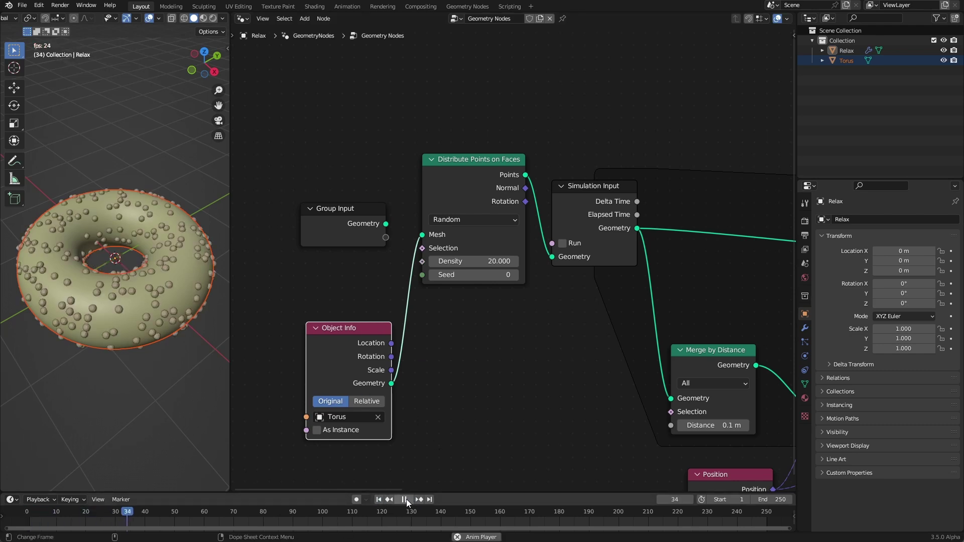
pyautogui.click(409, 500)
pyautogui.click(380, 503)
pyautogui.moveTo(572, 412); pyautogui.dragTo(440, 355, button='middle')
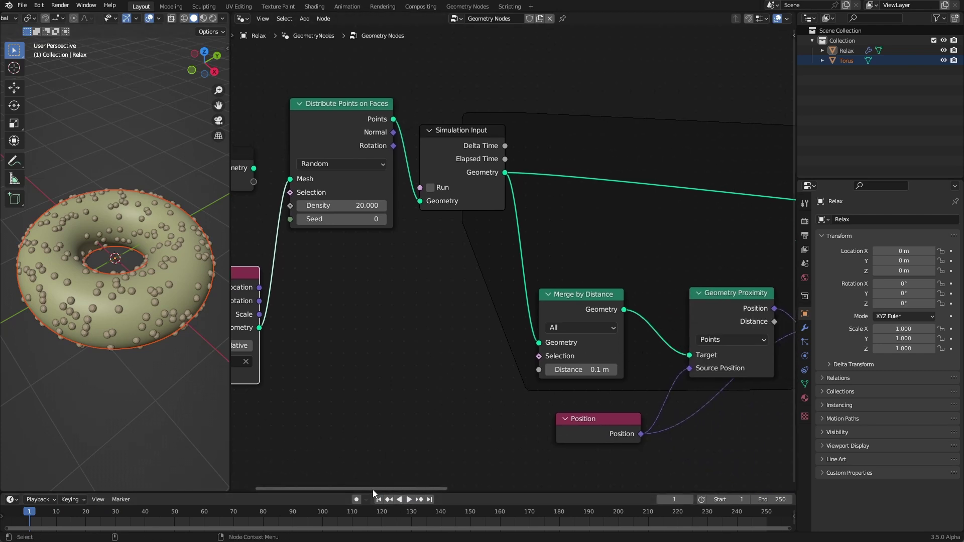
pyautogui.click(408, 500)
pyautogui.click(406, 499)
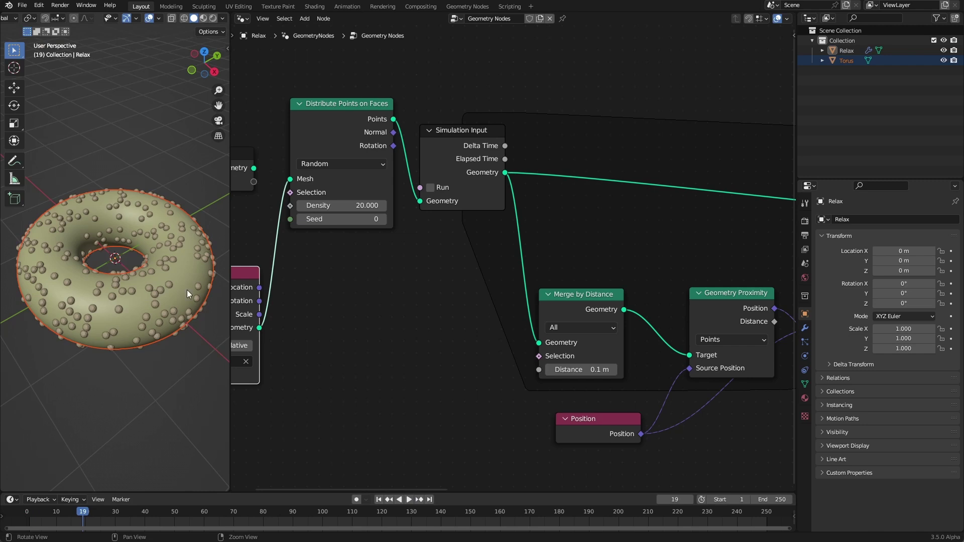
pyautogui.moveTo(186, 290); pyautogui.dragTo(155, 284, button='middle')
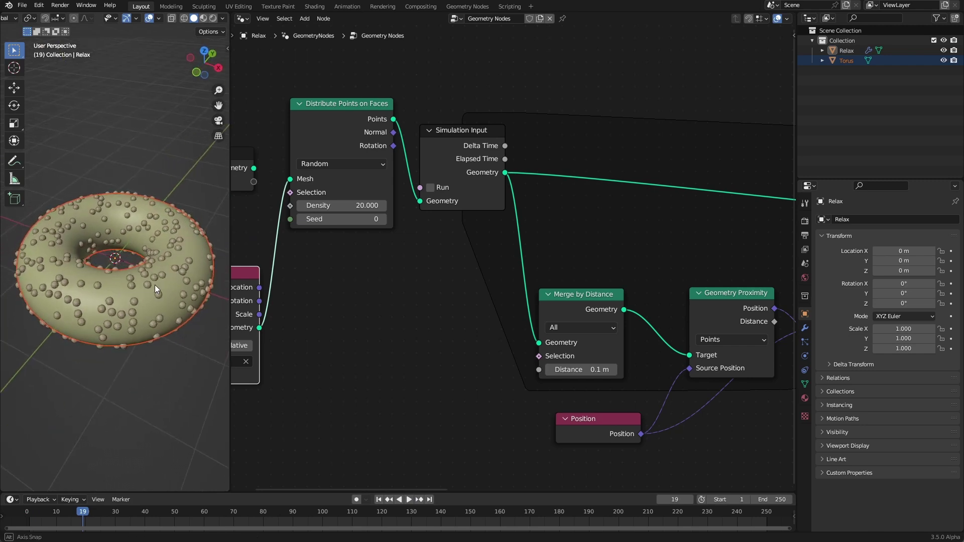
# - Set the density of the Distribute Points on Faces node to 50
pyautogui.moveTo(384, 315); pyautogui.dragTo(670, 357, button='middle')
pyautogui.moveTo(559, 271); pyautogui.dragTo(490, 253, button='middle')
pyautogui.click(582, 230)
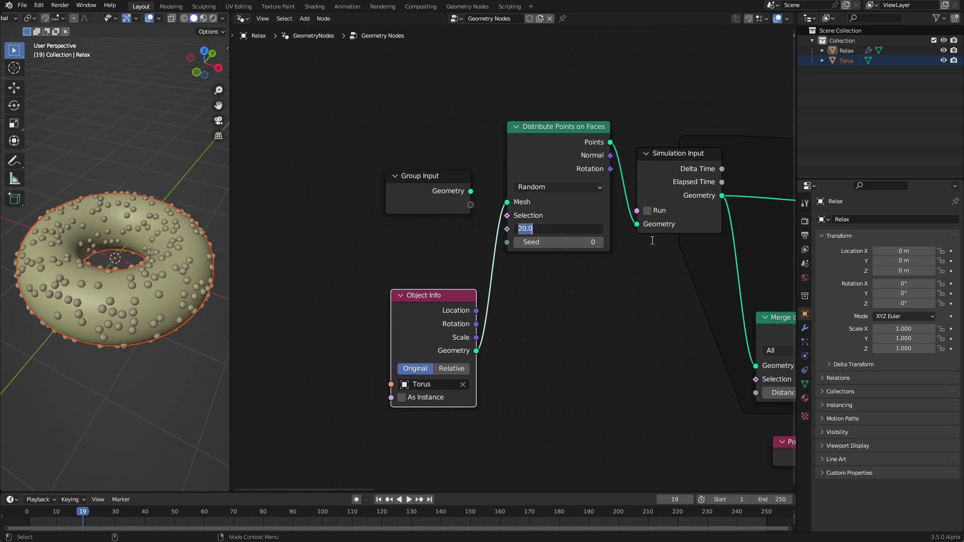
pyautogui.write('50')
pyautogui.press('Return')
# - Play the simulation with the denser points and inspect from several angles how closely they follow the torus surface
pyautogui.click(405, 499)
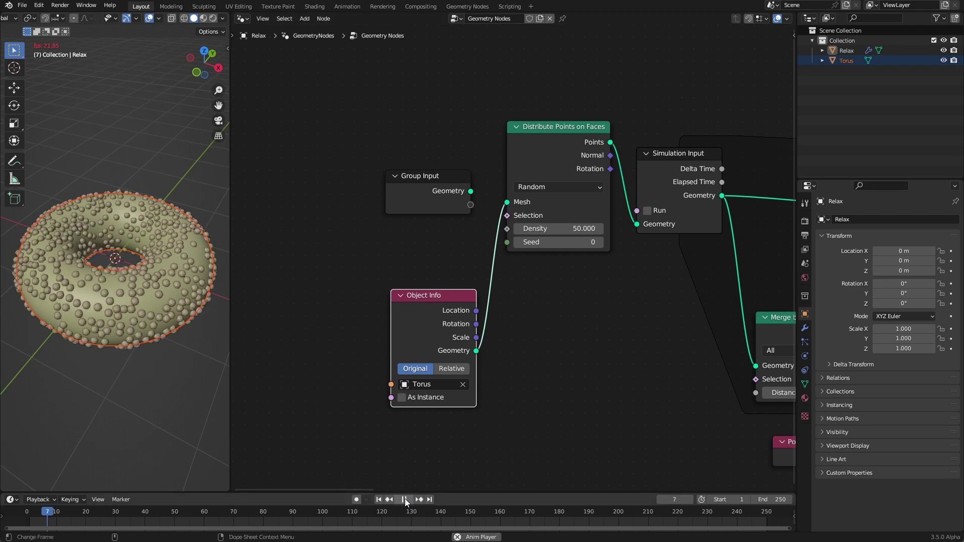
pyautogui.click(404, 499)
pyautogui.moveTo(56, 297); pyautogui.dragTo(167, 227, button='middle')
pyautogui.keyDown('shift'); pyautogui.moveTo(112, 245); pyautogui.dragTo(120, 217, button='middle'); pyautogui.keyUp('shift')
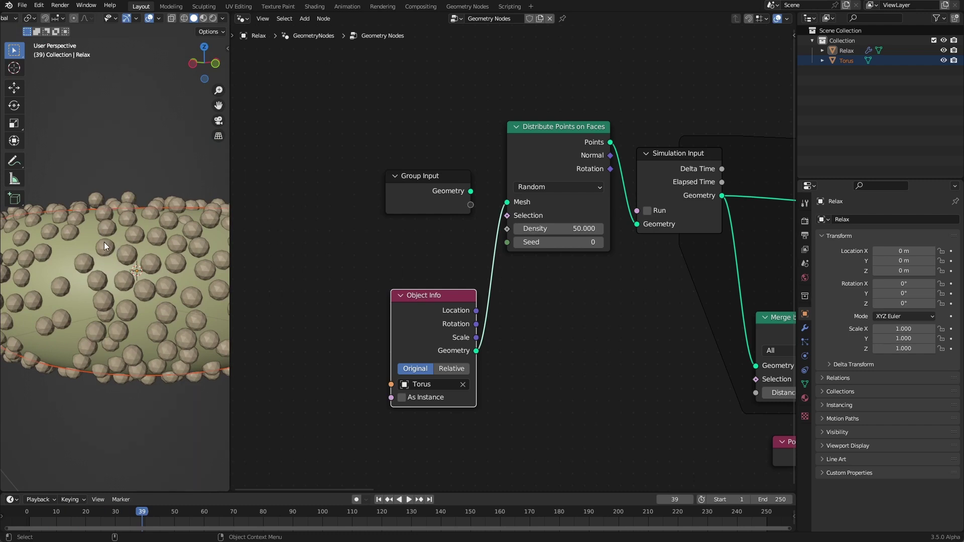
pyautogui.moveTo(104, 242); pyautogui.dragTo(155, 327, button='middle')
pyautogui.scroll(-3, 92, 345)
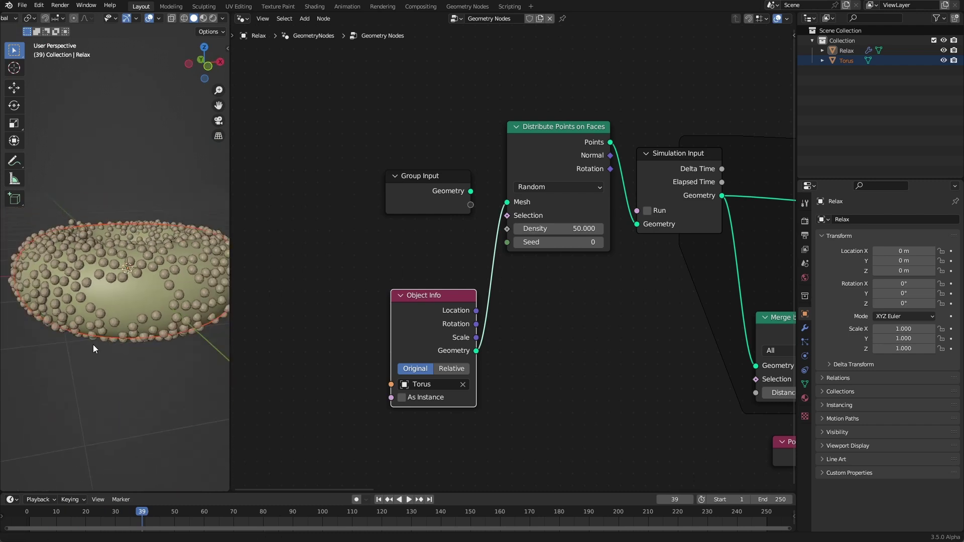
pyautogui.moveTo(93, 344); pyautogui.dragTo(87, 269, button='middle')
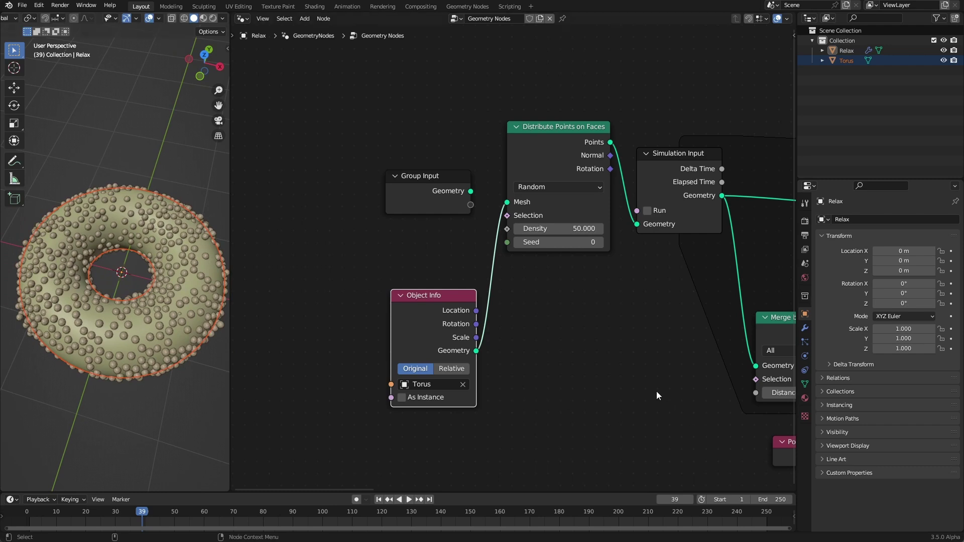
# - Duplicate the Set Position node and insert the copy between the original and Simulation Output
pyautogui.moveTo(626, 387); pyautogui.dragTo(424, 343, button='middle')
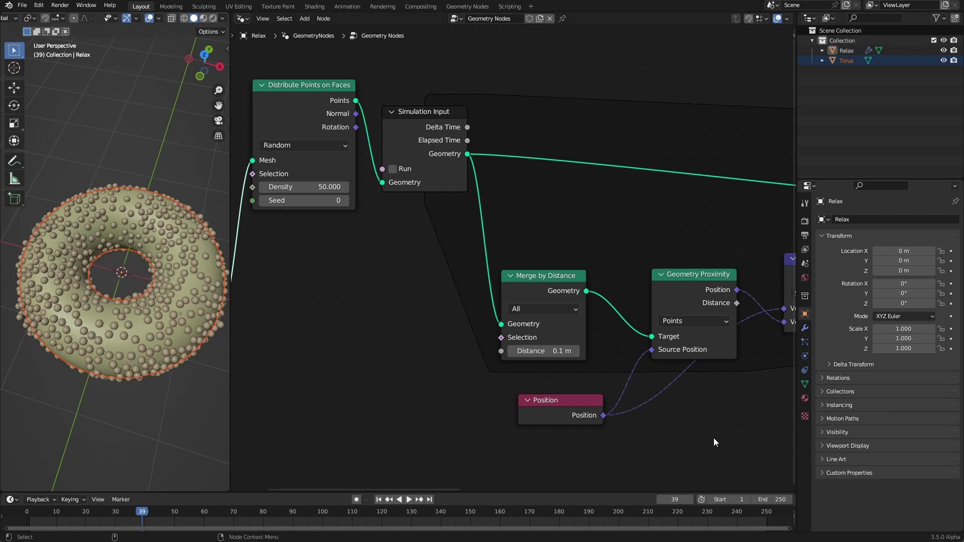
pyautogui.moveTo(713, 438); pyautogui.dragTo(505, 370, button='middle')
pyautogui.scroll(-3, 512, 374)
pyautogui.moveTo(620, 352); pyautogui.dragTo(417, 417, button='middle')
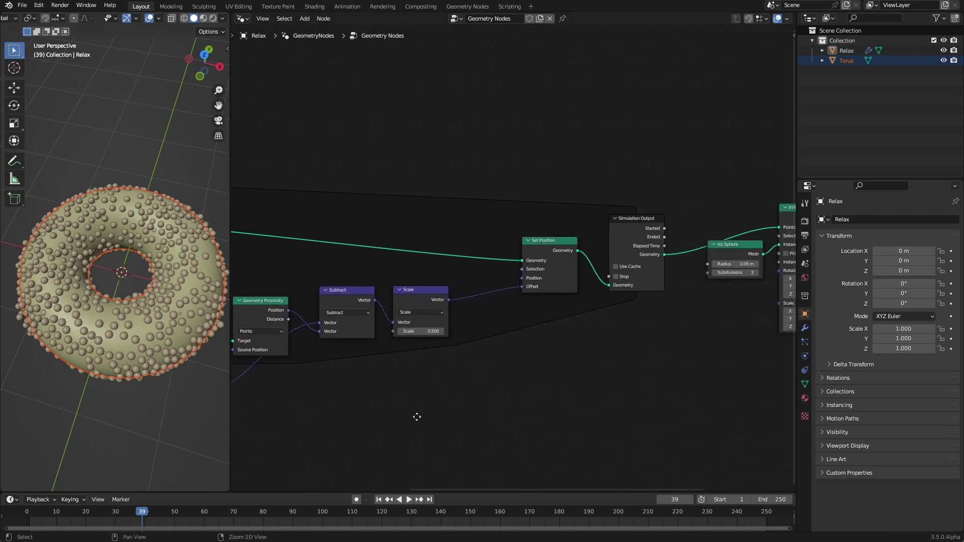
pyautogui.click(551, 245)
pyautogui.hotkey('shift', 'd')
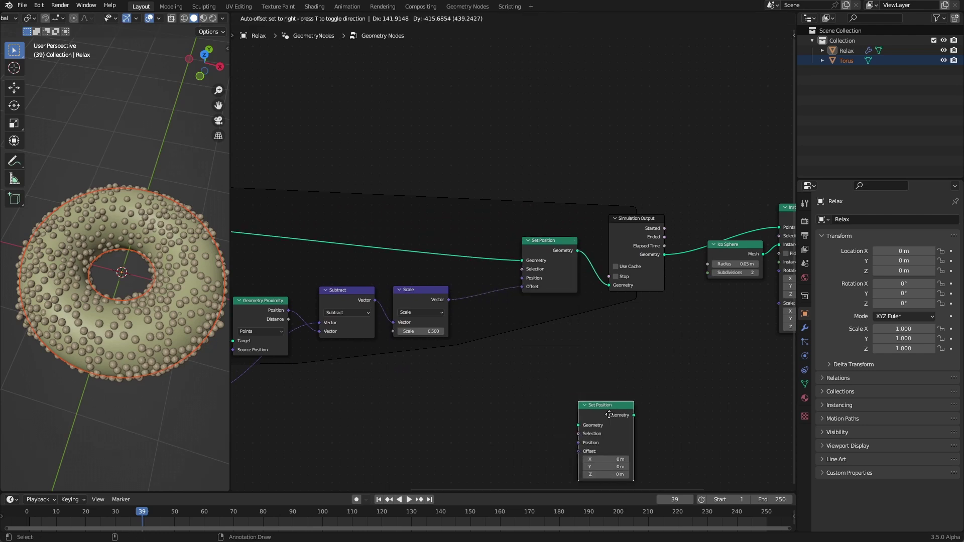
pyautogui.click(659, 240)
pyautogui.scroll(2, 549, 365)
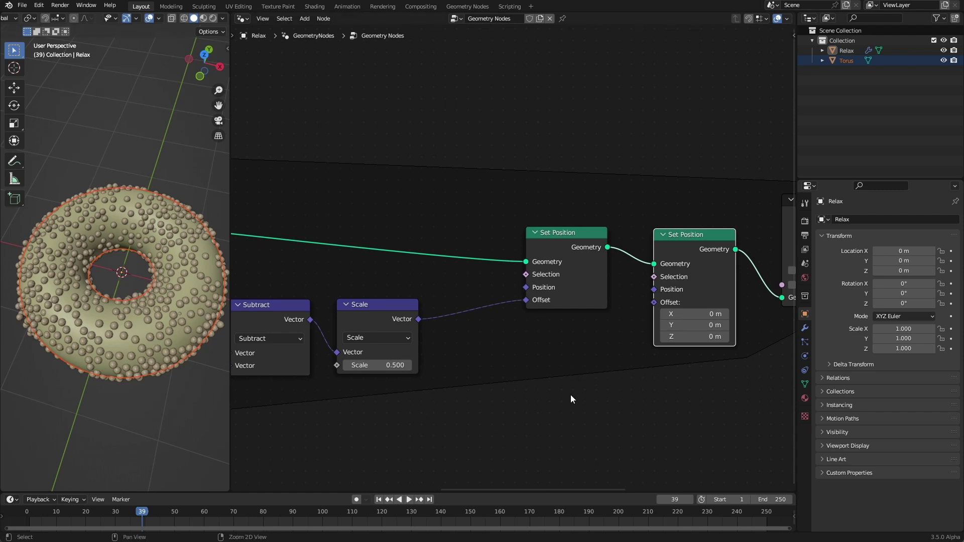
# - Duplicate the Torus Object Info node and place the copy below the two Set Position nodes
pyautogui.scroll(-4, 492, 422)
pyautogui.moveTo(454, 432); pyautogui.dragTo(650, 307, button='middle')
pyautogui.scroll(-3, 508, 327)
pyautogui.moveTo(489, 330); pyautogui.dragTo(616, 349, button='middle')
pyautogui.click(264, 245)
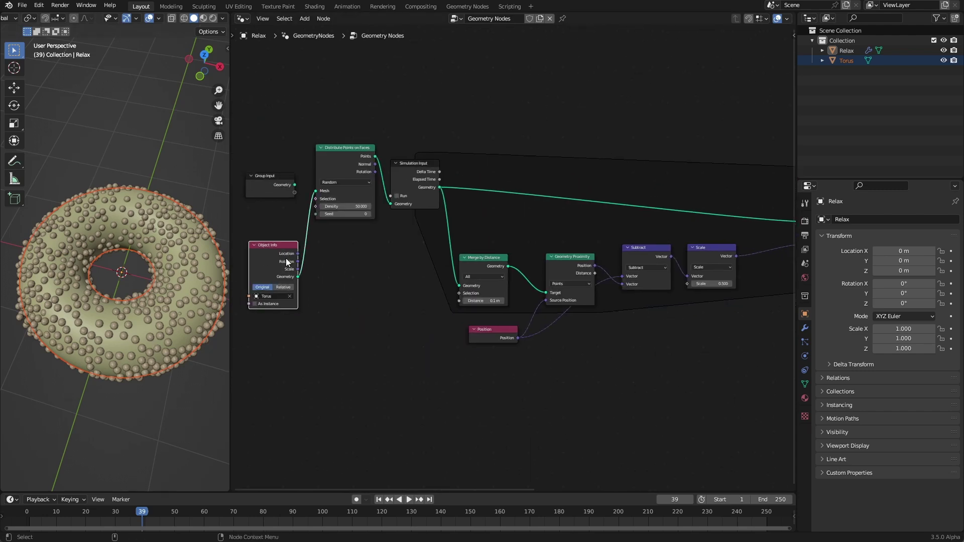
pyautogui.hotkey('shift', 'd')
pyautogui.click(697, 365)
pyautogui.moveTo(700, 327); pyautogui.dragTo(539, 350, button='middle')
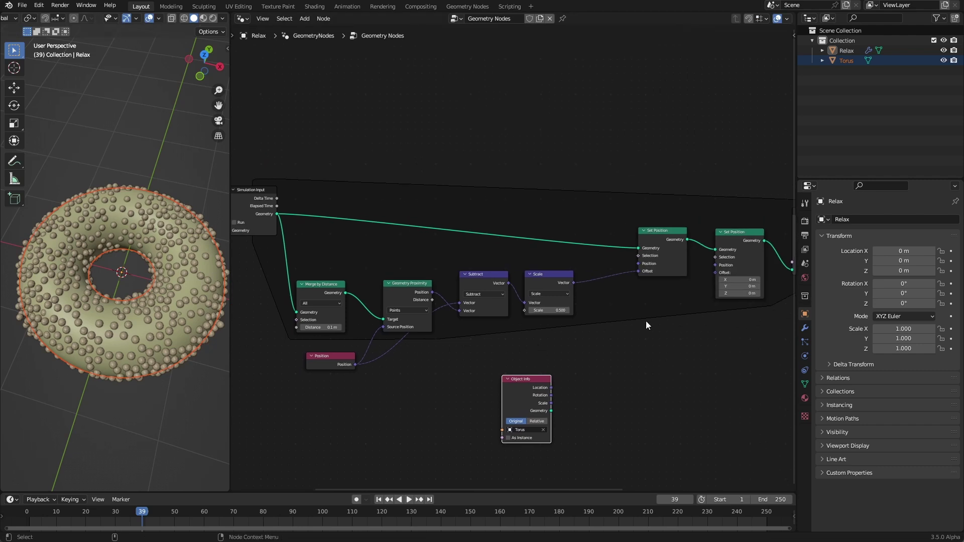
pyautogui.moveTo(679, 359); pyautogui.dragTo(505, 350, button='middle')
pyautogui.scroll(3, 495, 347)
pyautogui.moveTo(304, 396); pyautogui.dragTo(479, 343)
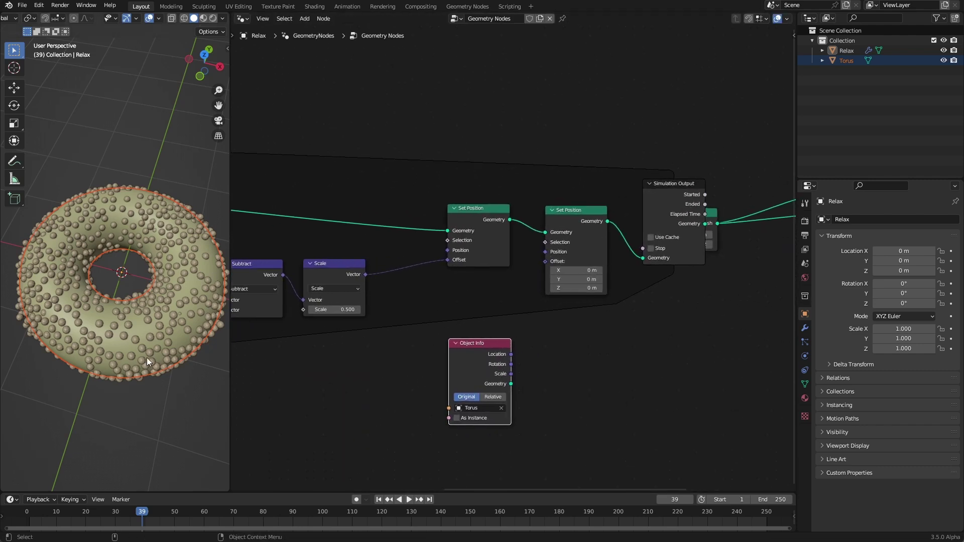
pyautogui.click(572, 390)
pyautogui.rightClick(574, 390)
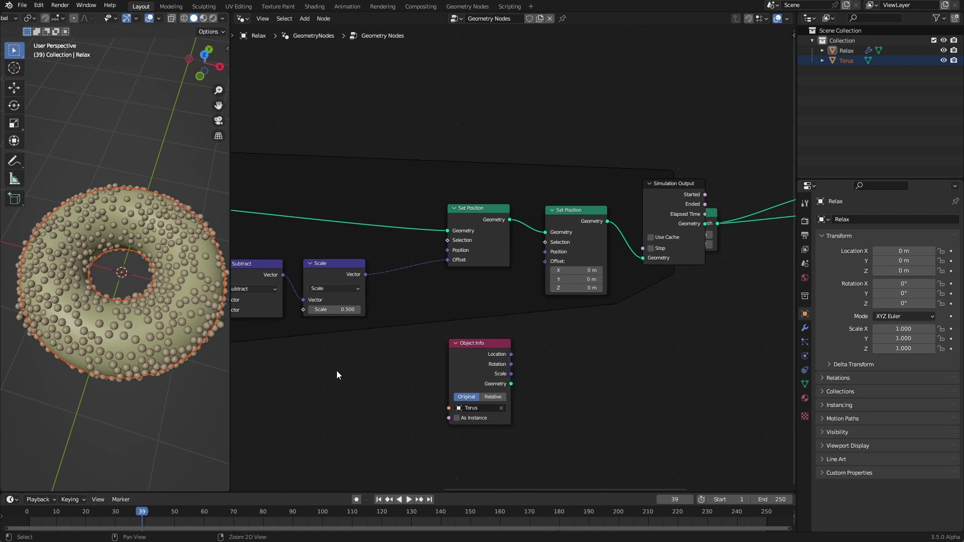
# - Duplicate the Geometry Proximity node and place the copy beside the second Object Info node
pyautogui.moveTo(336, 372); pyautogui.dragTo(598, 341, button='middle')
pyautogui.click(475, 262)
pyautogui.hotkey('shift', 'd')
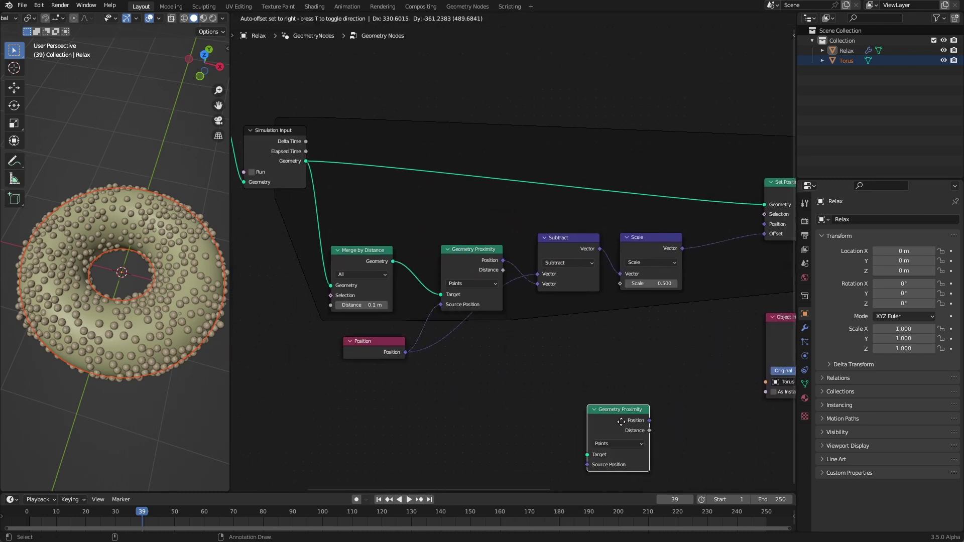
pyautogui.click(622, 407)
pyautogui.moveTo(664, 338); pyautogui.dragTo(320, 345, button='middle')
pyautogui.moveTo(279, 425); pyautogui.dragTo(552, 358)
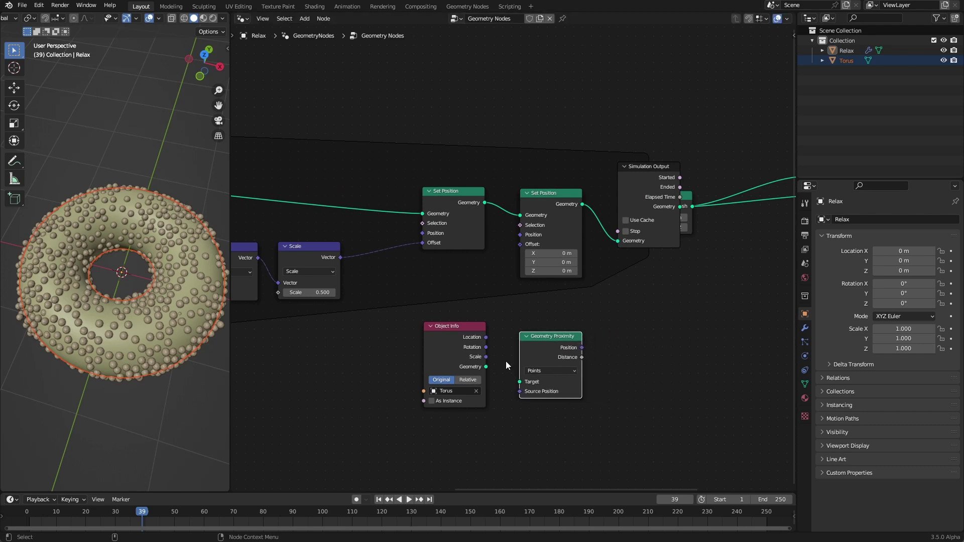
# - Connect the second Object Info's Geometry to the new Geometry Proximity's Target and set that proximity to Faces
pyautogui.moveTo(489, 367); pyautogui.dragTo(522, 381)
pyautogui.click(547, 371)
pyautogui.click(544, 391)
pyautogui.moveTo(550, 335); pyautogui.dragTo(554, 327)
# - Duplicate the Position node into the new Geometry Proximity's Source Position, and link the proximity's Position to the second Set Position's Position
pyautogui.moveTo(440, 389); pyautogui.dragTo(770, 365, button='middle')
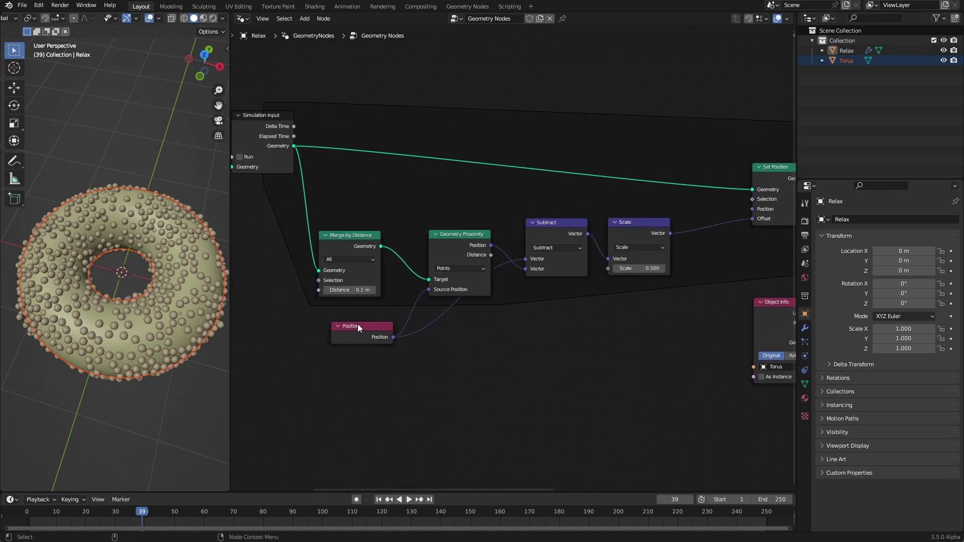
pyautogui.moveTo(357, 328); pyautogui.dragTo(686, 396)
pyautogui.moveTo(699, 318); pyautogui.dragTo(395, 351, button='middle')
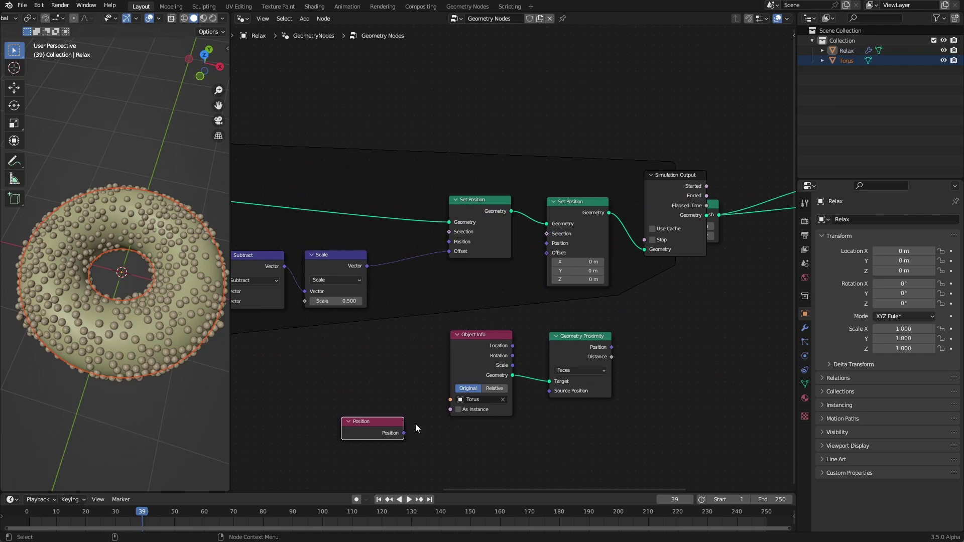
pyautogui.moveTo(387, 433); pyautogui.dragTo(490, 443)
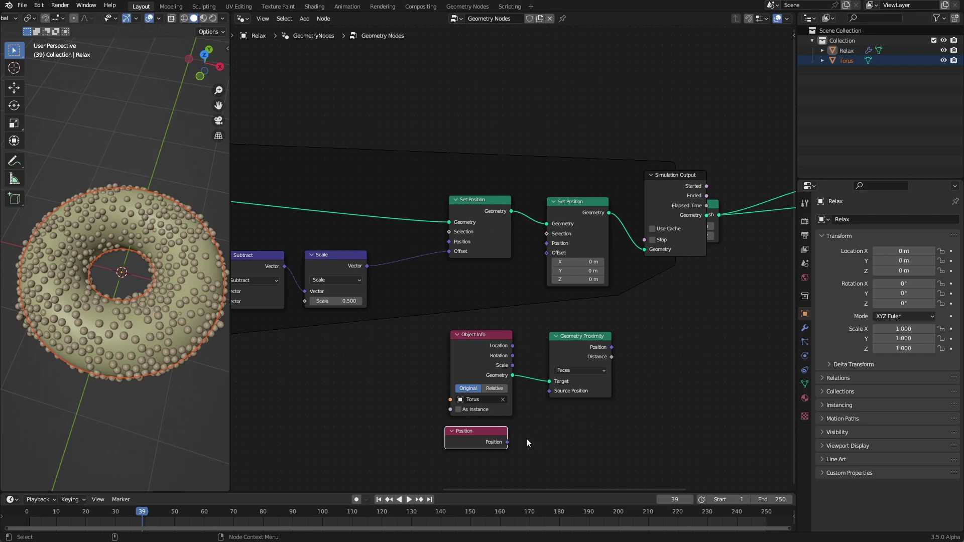
pyautogui.moveTo(507, 442); pyautogui.dragTo(550, 391)
pyautogui.moveTo(612, 347); pyautogui.dragTo(552, 244)
# - Replay the simulation from frame 1 several times and examine how the points spread over the torus surface
pyautogui.hotkey('shift', 'Left')
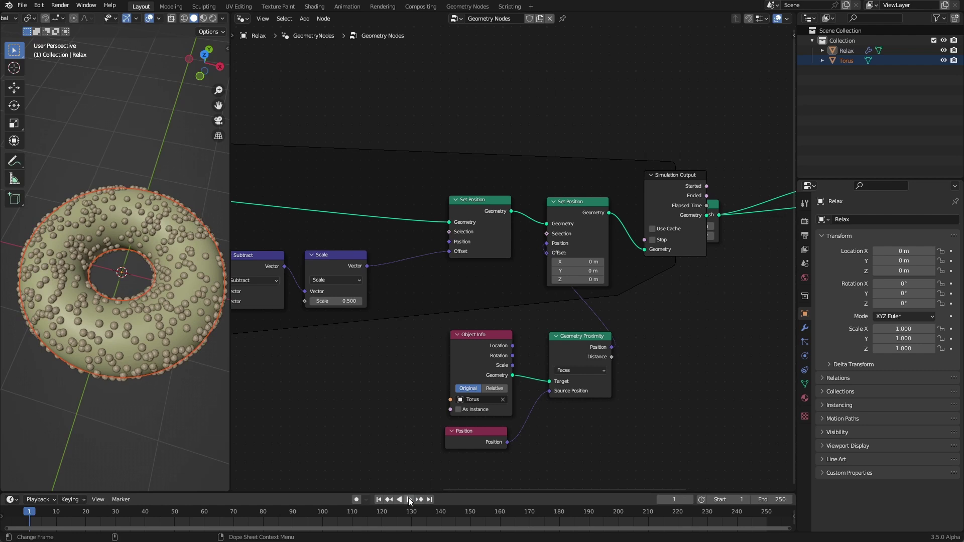
pyautogui.click(409, 499)
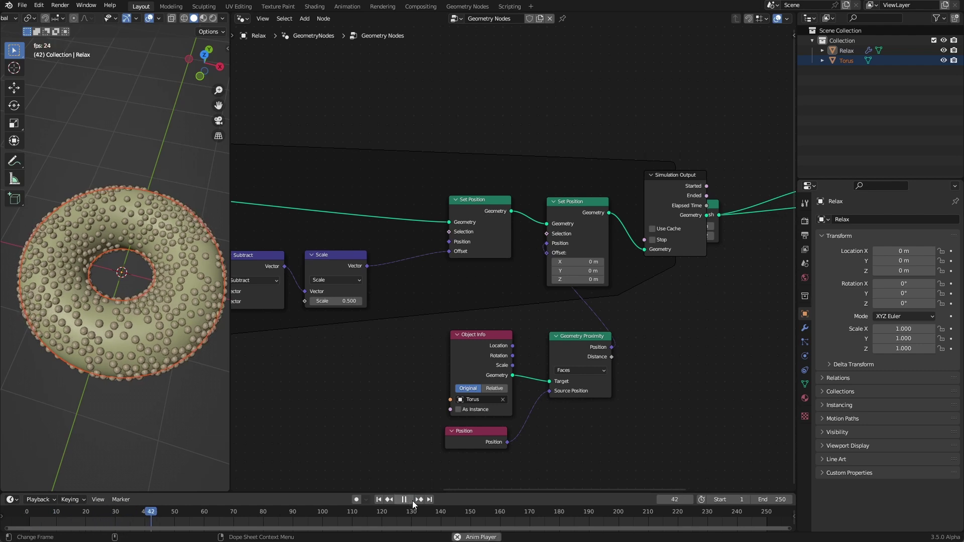
pyautogui.click(412, 501)
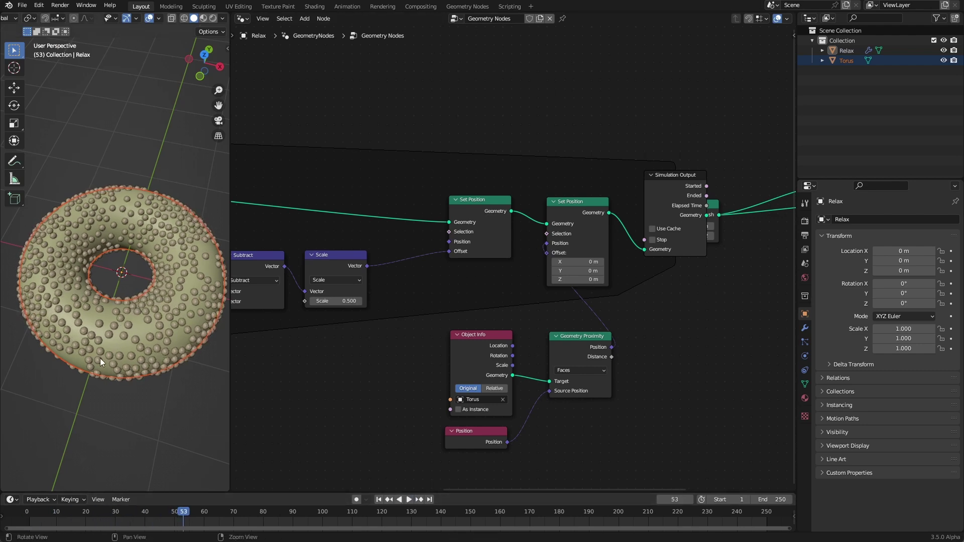
pyautogui.moveTo(100, 357); pyautogui.dragTo(210, 327, button='middle')
pyautogui.scroll(3, 147, 279)
pyautogui.scroll(-5, 158, 310)
pyautogui.click(379, 501)
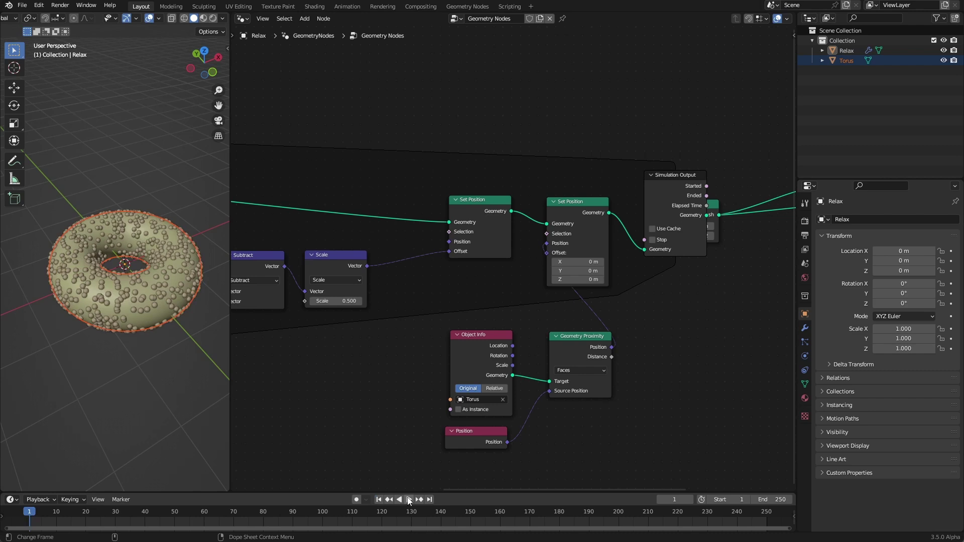
pyautogui.click(409, 499)
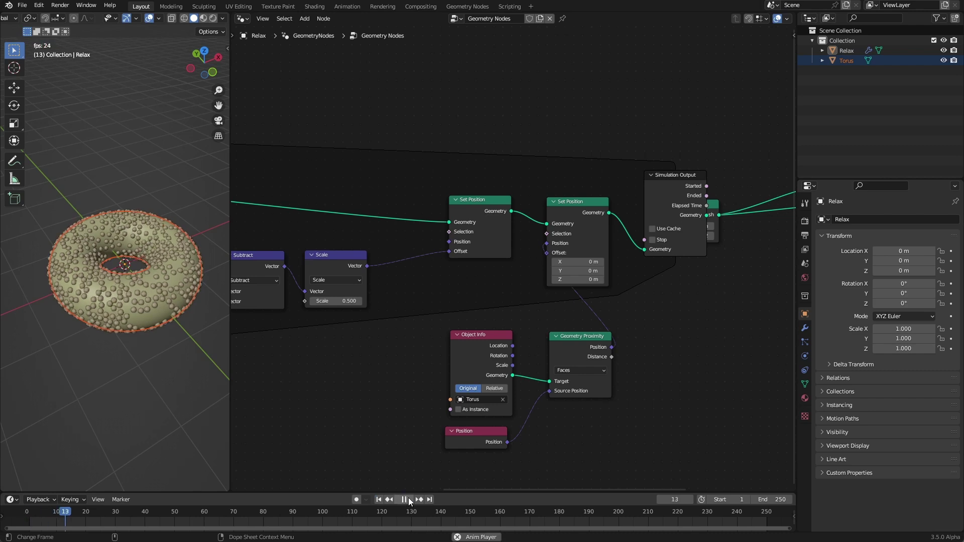
pyautogui.click(404, 500)
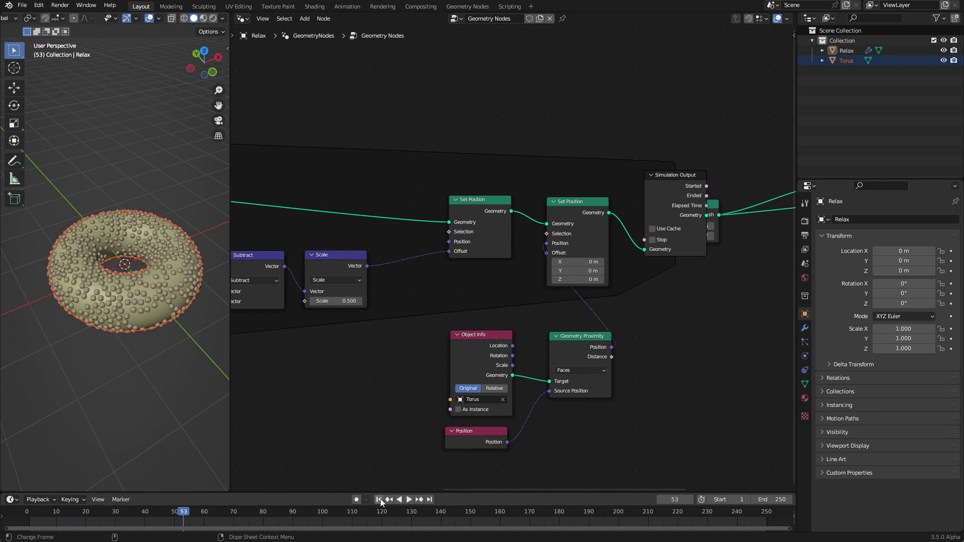
pyautogui.click(379, 500)
pyautogui.click(407, 499)
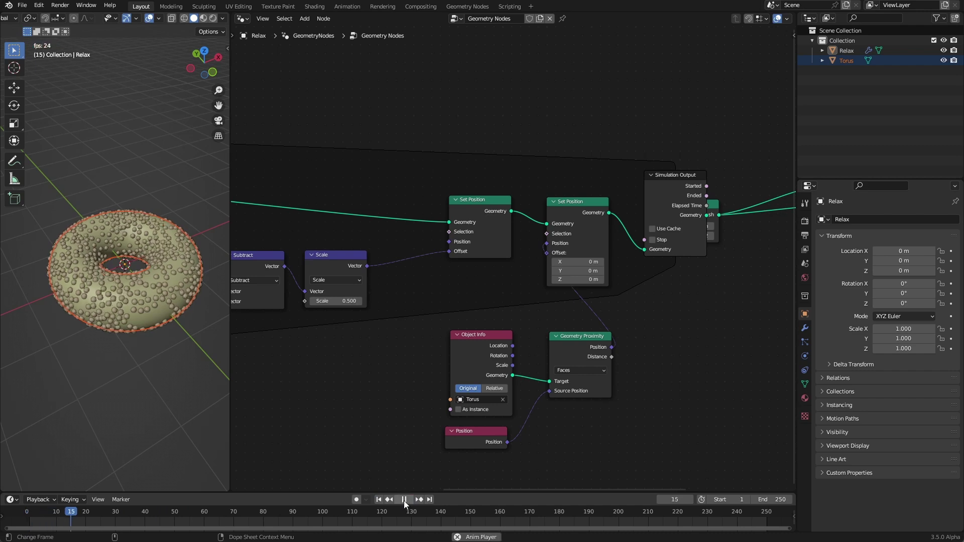
pyautogui.click(405, 500)
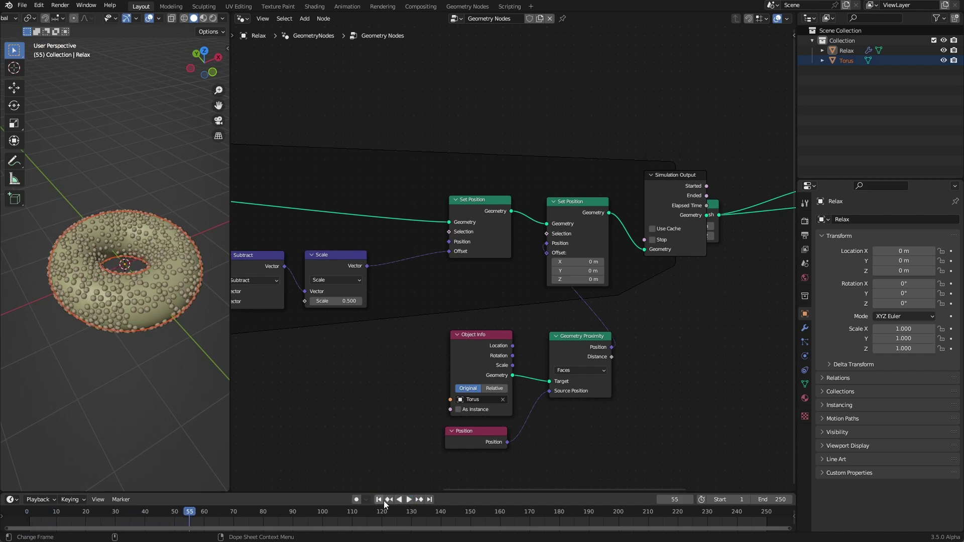
pyautogui.click(380, 500)
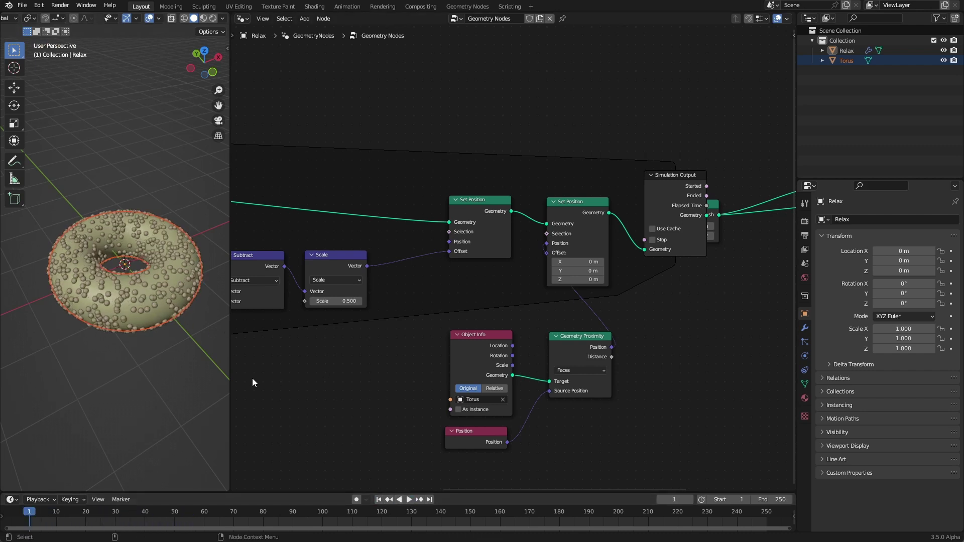
# - Set the Density of the Distribute Points on Faces node to 150
pyautogui.moveTo(380, 343); pyautogui.dragTo(605, 369, button='middle')
pyautogui.moveTo(462, 374); pyautogui.dragTo(626, 363, button='middle')
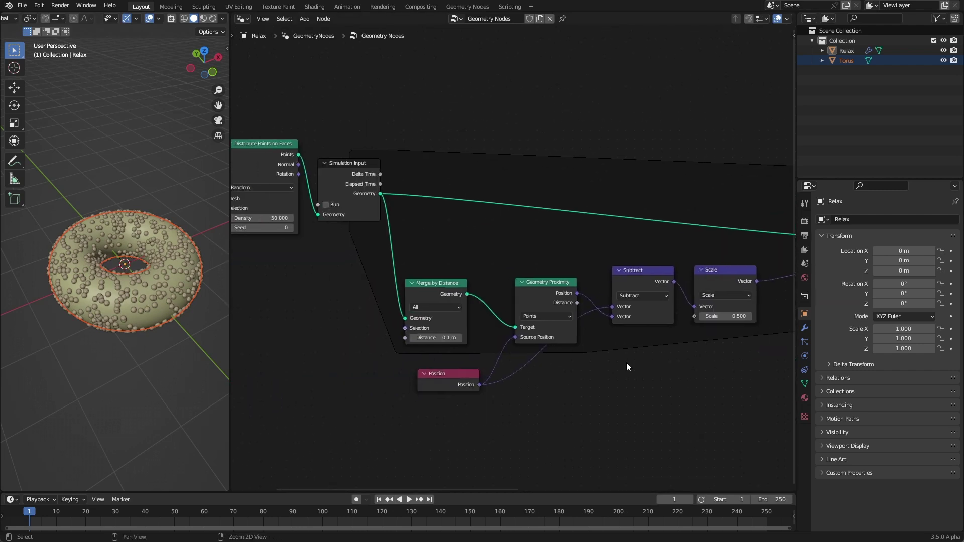
pyautogui.moveTo(350, 322); pyautogui.dragTo(538, 350, button='middle')
pyautogui.moveTo(399, 343); pyautogui.dragTo(488, 377, button='middle')
pyautogui.scroll(5, 514, 311)
pyautogui.moveTo(515, 311); pyautogui.dragTo(514, 336, button='middle')
pyautogui.scroll(-1, 538, 338)
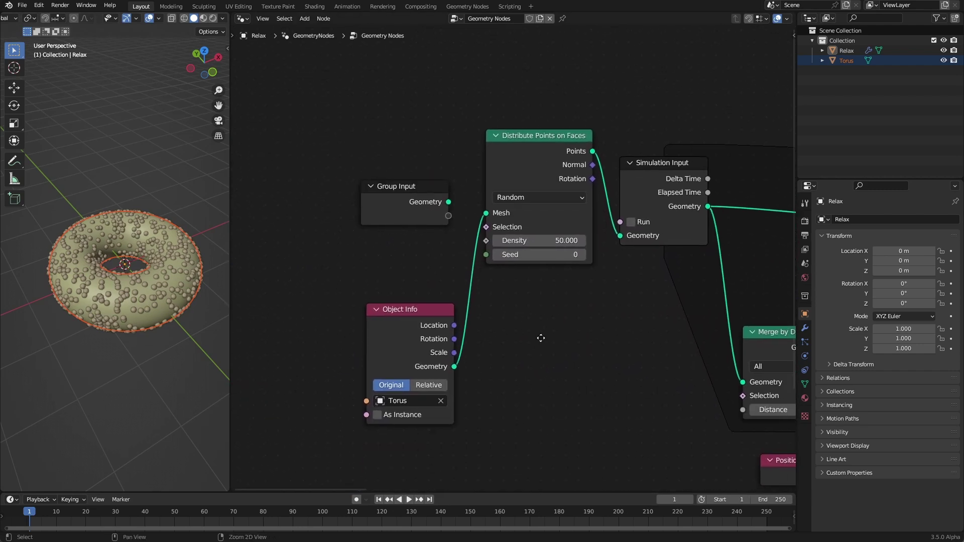
pyautogui.click(553, 241)
pyautogui.write('150')
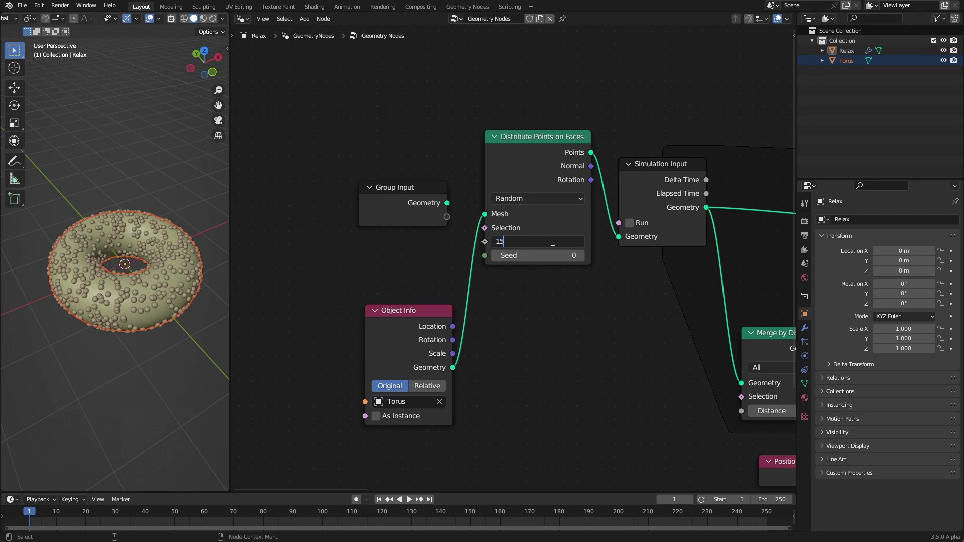
pyautogui.press('Return')
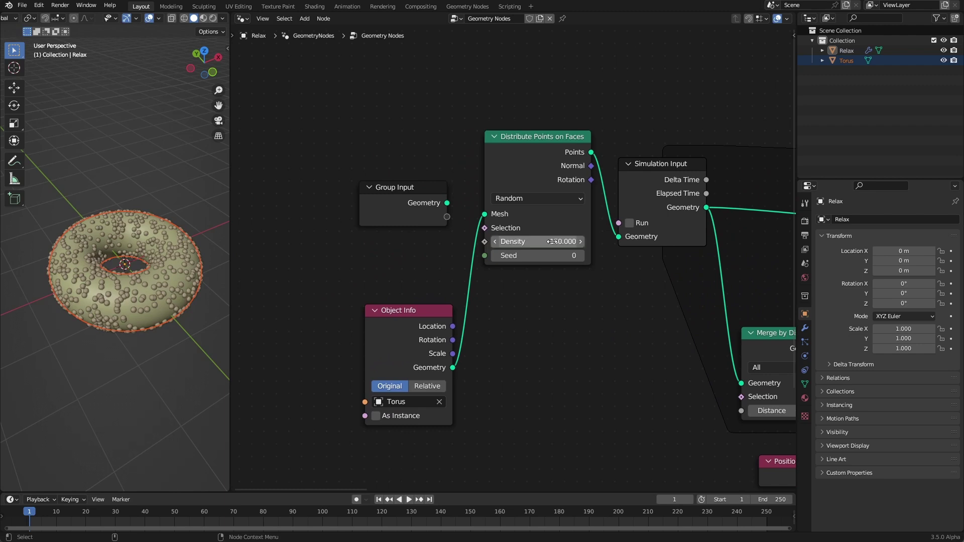
# - Run the simulation with the denser points and inspect the torus coverage from above
pyautogui.click(408, 500)
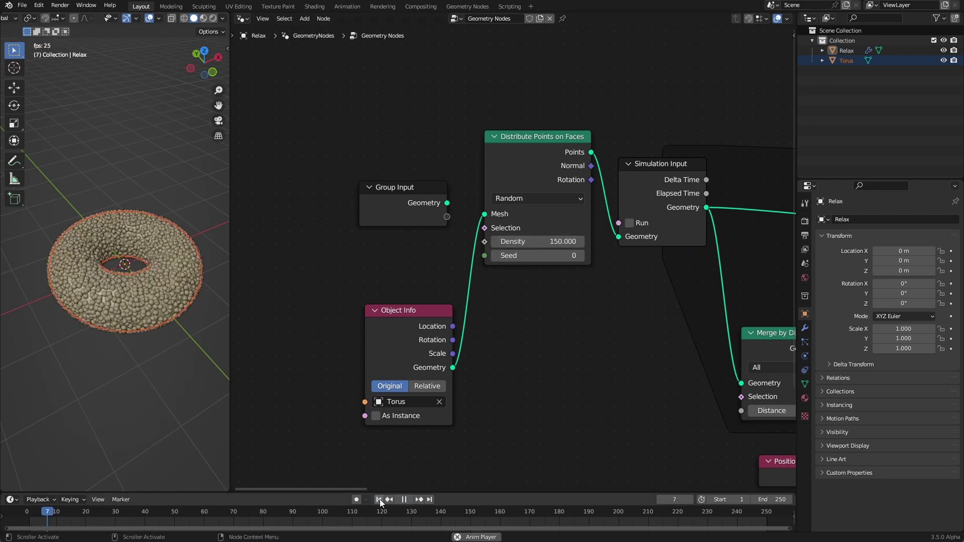
pyautogui.click(404, 499)
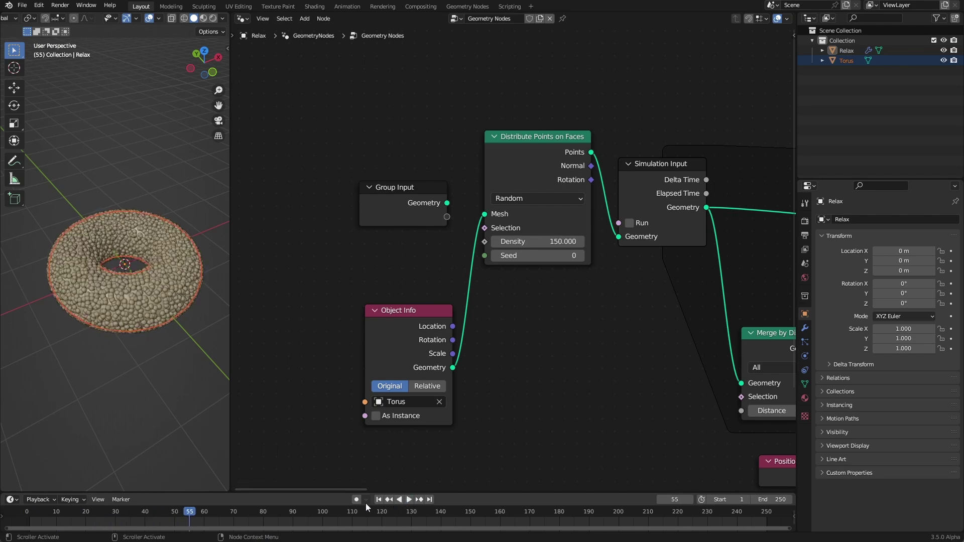
pyautogui.moveTo(160, 292); pyautogui.dragTo(138, 292, button='middle')
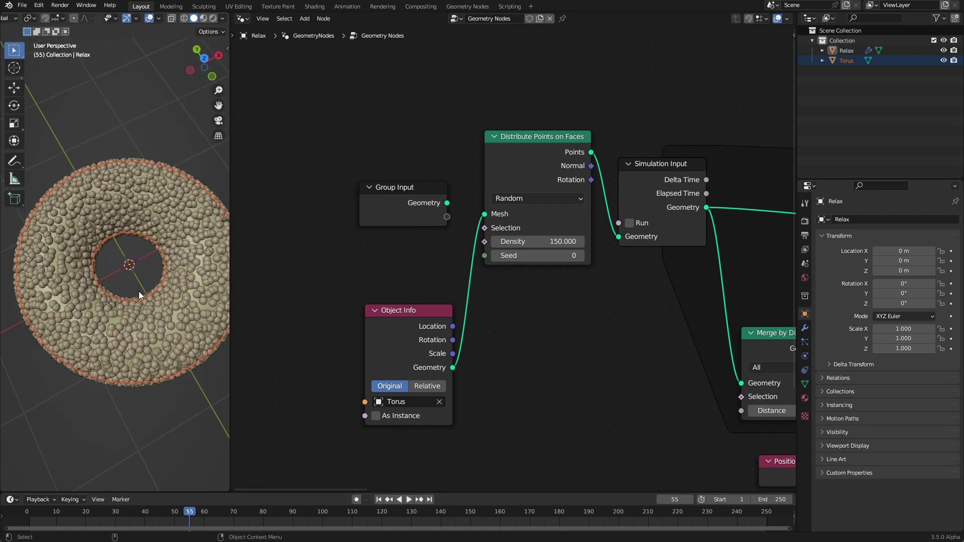
# - Lower the Distribute Points on Faces Density to 100 and run the simulation
pyautogui.doubleClick(561, 242)
pyautogui.write('100')
pyautogui.press('Return')
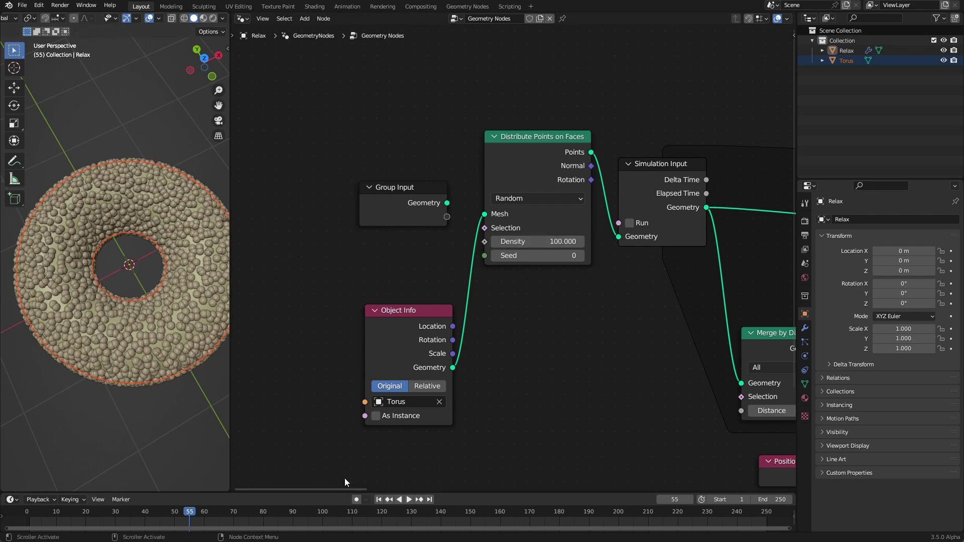
pyautogui.click(410, 500)
# - Set the Distribute Points on Faces Density to 75 and play the simulation to check the point spacing
pyautogui.doubleClick(561, 243)
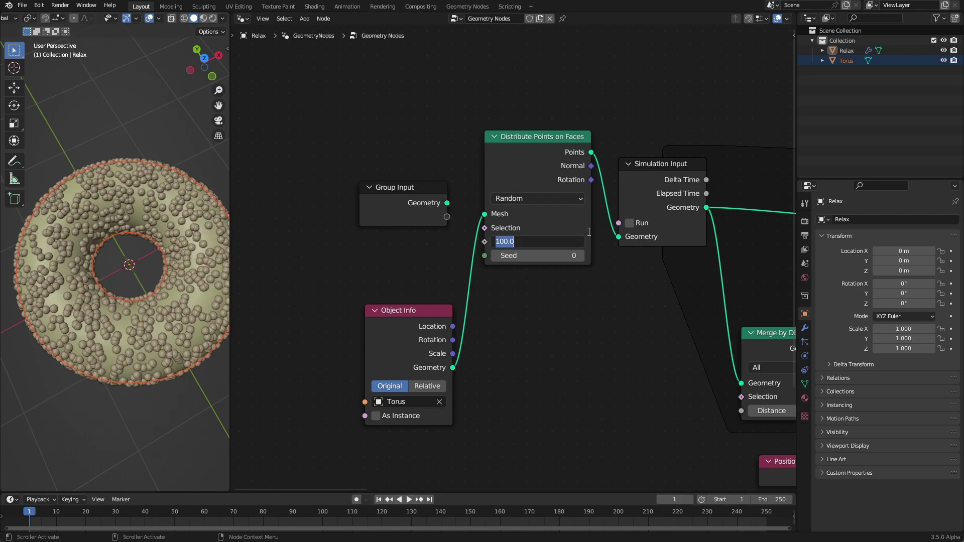
pyautogui.write('75')
pyautogui.press('Return')
pyautogui.click(409, 499)
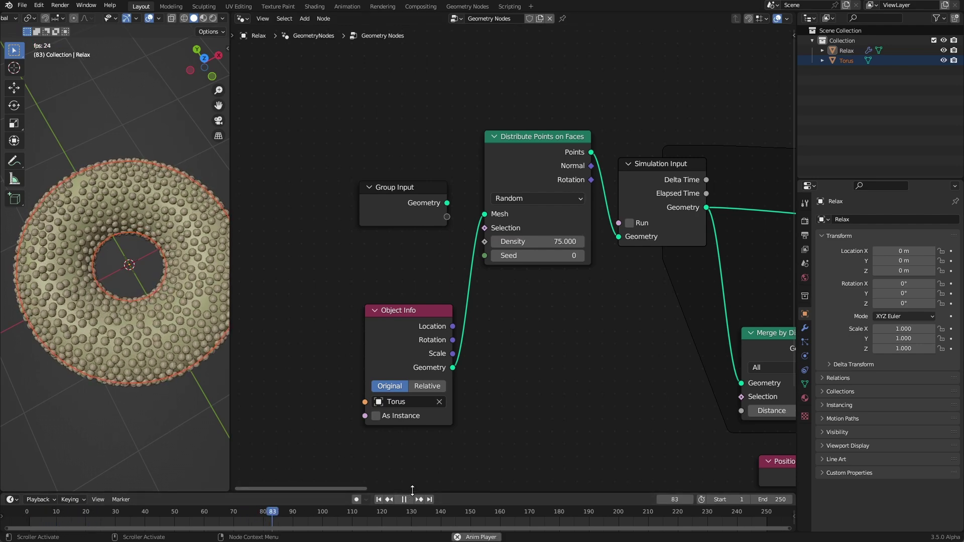
pyautogui.click(404, 499)
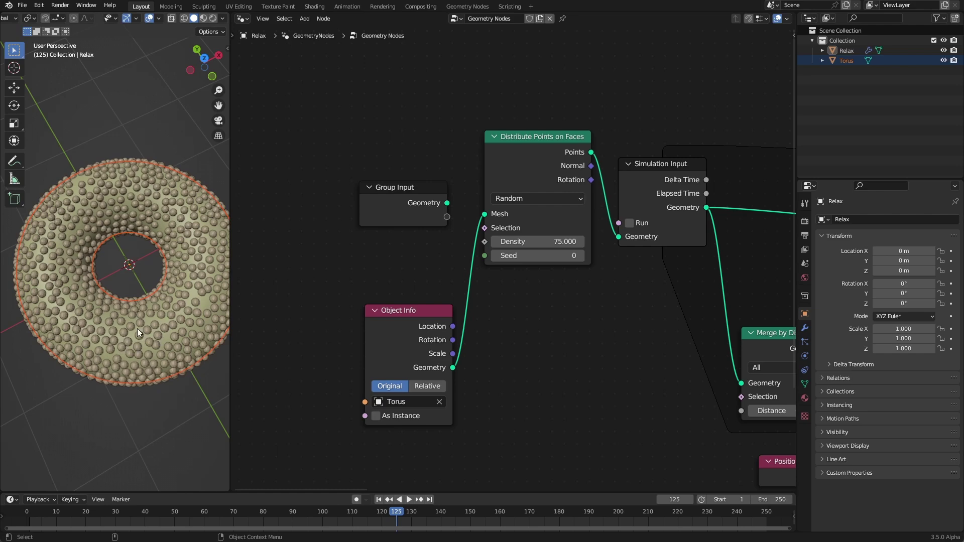
# - Set the Scale value of the vector Scale node after Subtract to 0.2
pyautogui.moveTo(672, 373); pyautogui.dragTo(407, 302, button='middle')
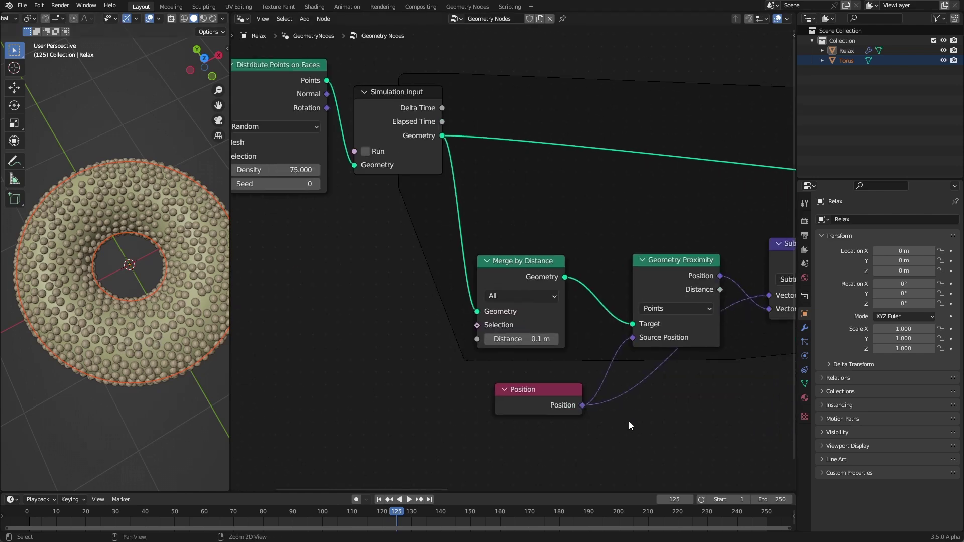
pyautogui.moveTo(679, 411); pyautogui.dragTo(511, 424, button='middle')
pyautogui.moveTo(744, 409); pyautogui.dragTo(603, 414, button='middle')
pyautogui.keyDown('ctrl'); pyautogui.hscroll(1, 603, 419); pyautogui.keyUp('ctrl')
pyautogui.doubleClick(613, 326)
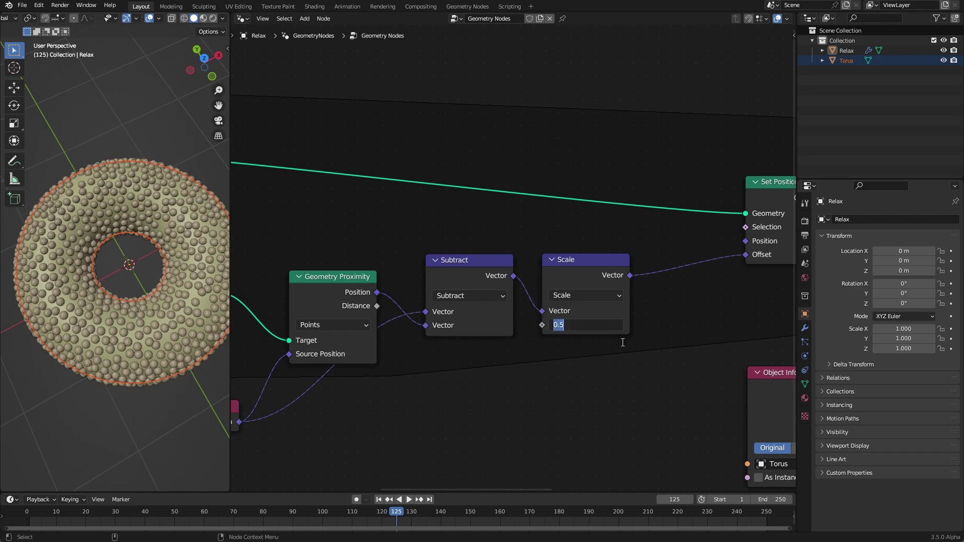
pyautogui.write('0.2')
pyautogui.press('Return')
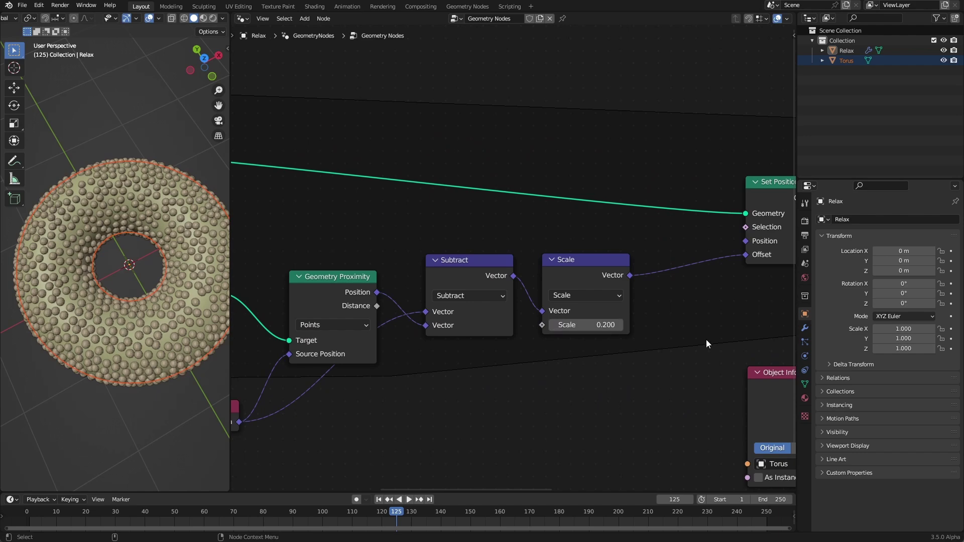
# - Replay the simulation from the first frame to examine how the points relax with the weaker offset
pyautogui.click(379, 500)
pyautogui.click(407, 499)
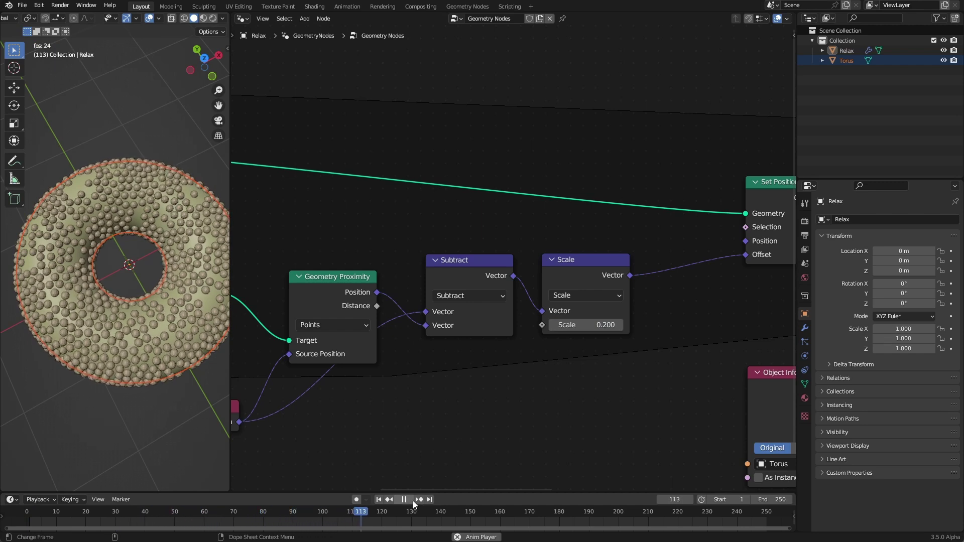
pyautogui.press('space')
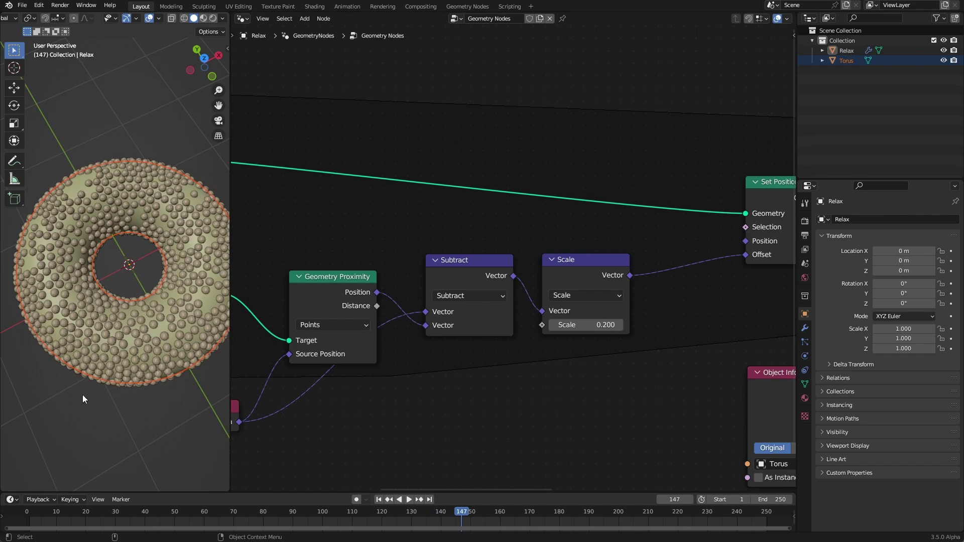
pyautogui.click(378, 499)
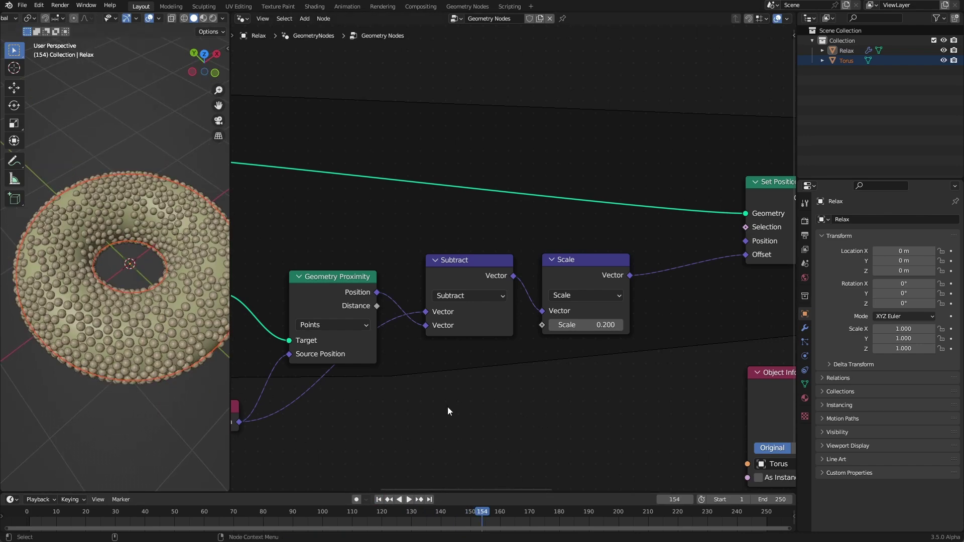
# - Rearrange the Group Input, Object Info, Distribute Points on Faces and Simulation Input nodes to free space above the point distribution
pyautogui.moveTo(447, 411); pyautogui.dragTo(589, 386, button='middle')
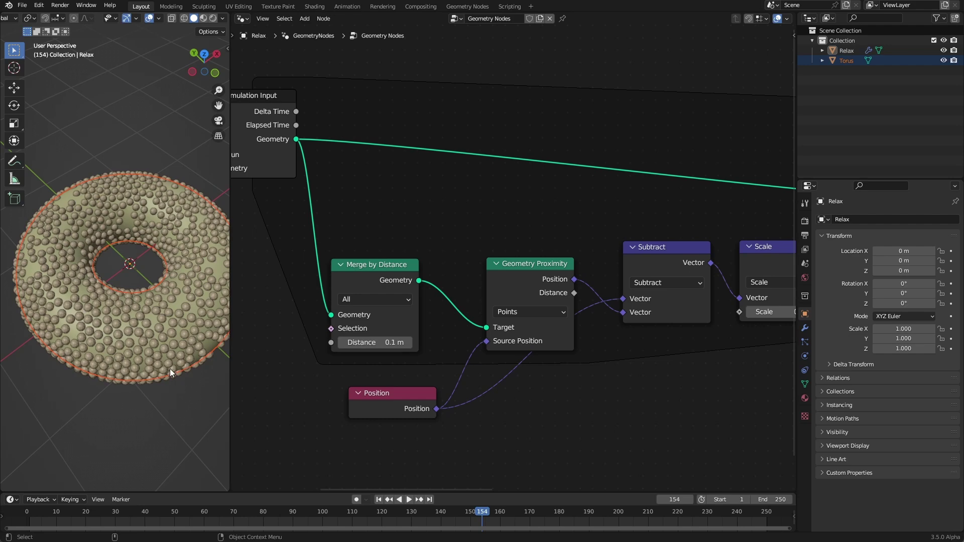
pyautogui.moveTo(311, 345); pyautogui.dragTo(607, 389, button='middle')
pyautogui.scroll(-5, 607, 390)
pyautogui.moveTo(489, 377); pyautogui.dragTo(516, 380, button='middle')
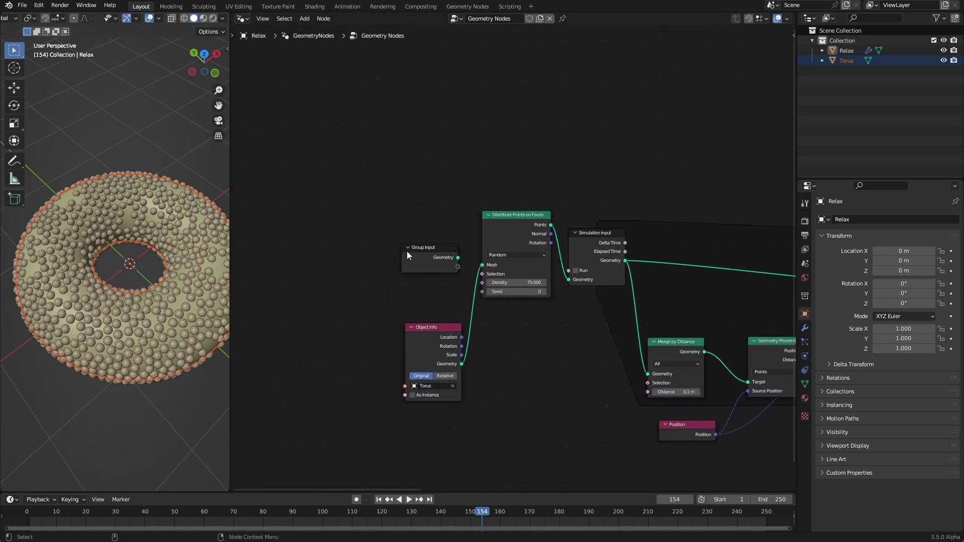
pyautogui.moveTo(408, 253); pyautogui.dragTo(340, 217)
pyautogui.moveTo(444, 331); pyautogui.dragTo(350, 294)
pyautogui.moveTo(517, 218); pyautogui.dragTo(455, 260)
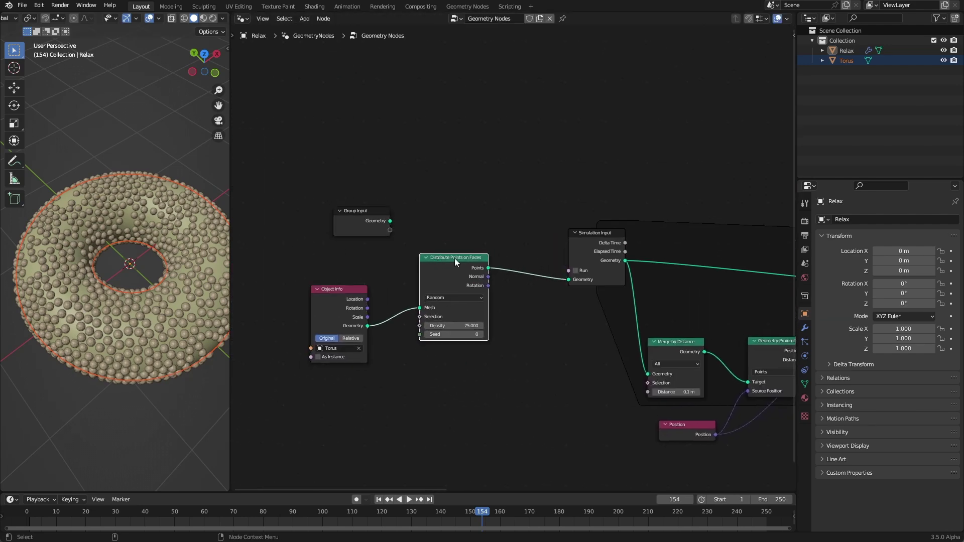
pyautogui.moveTo(598, 235); pyautogui.dragTo(563, 285)
# - Duplicate the Distribute Points on Faces node and place the copy above the original
pyautogui.click(447, 258)
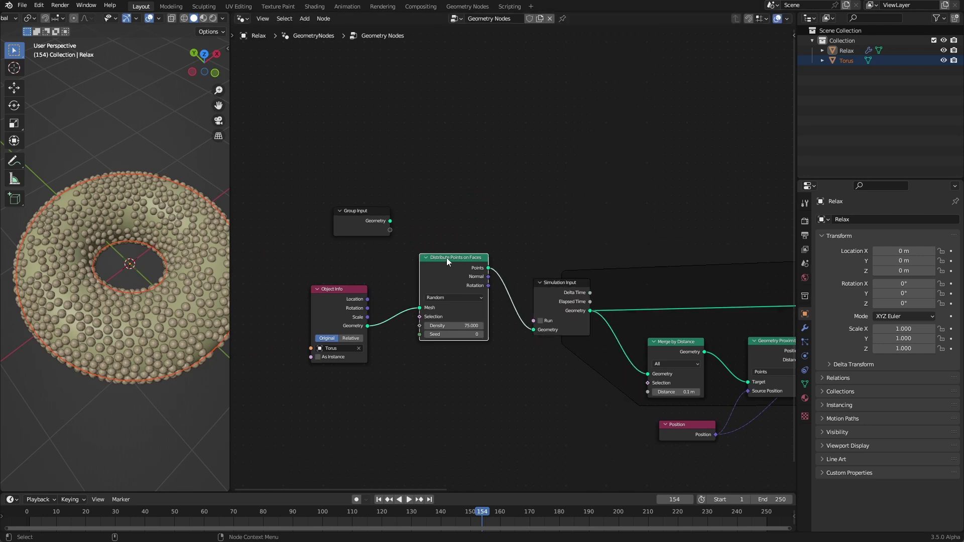
pyautogui.hotkey('shift', 'd')
pyautogui.click(450, 174)
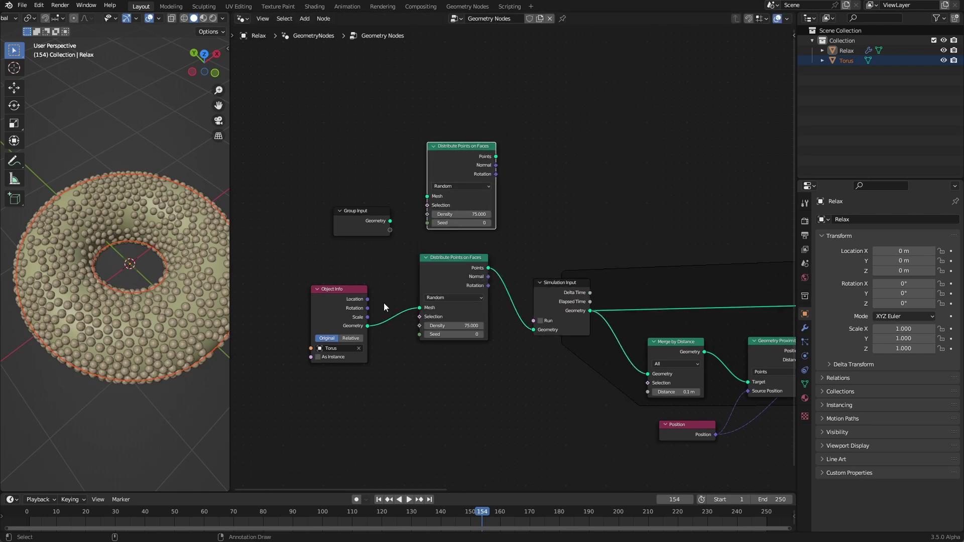
# - Connect the Torus Object Info's Geometry to the duplicate's Mesh input and set the duplicate's Density to 3
pyautogui.moveTo(368, 326); pyautogui.dragTo(427, 197)
pyautogui.moveTo(462, 149); pyautogui.dragTo(457, 152)
pyautogui.click(473, 217)
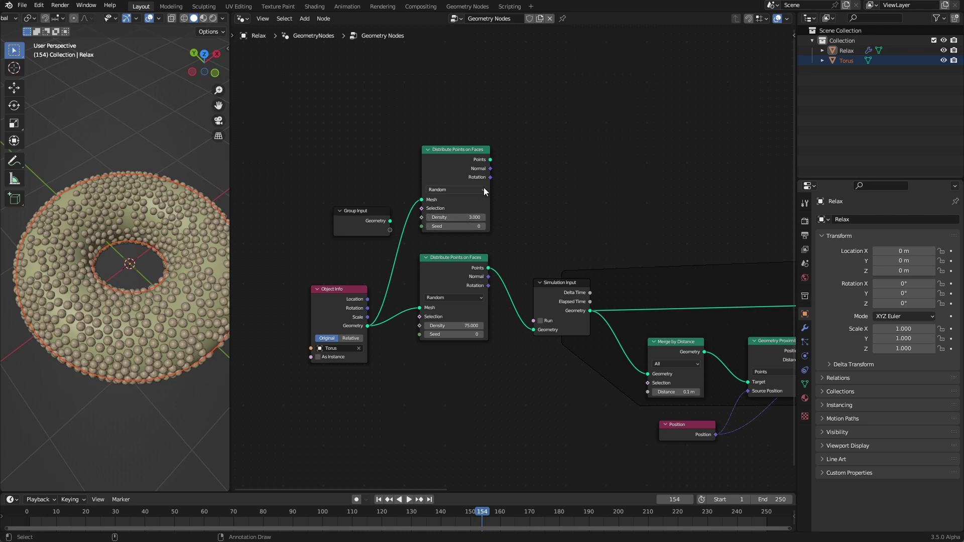
# - Add a Join Geometry node above the Simulation Input node
pyautogui.hotkey('shift', 'a')
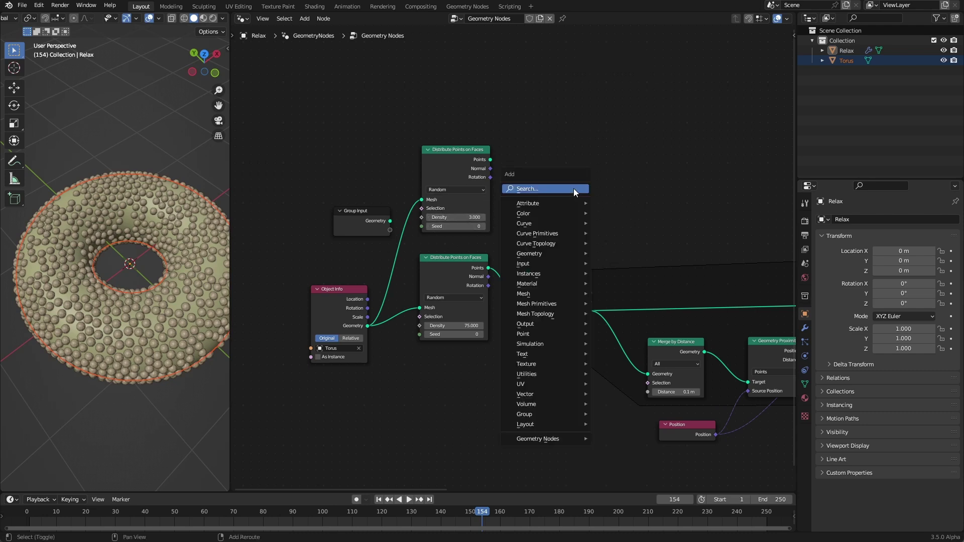
pyautogui.click(573, 188)
pyautogui.write('join')
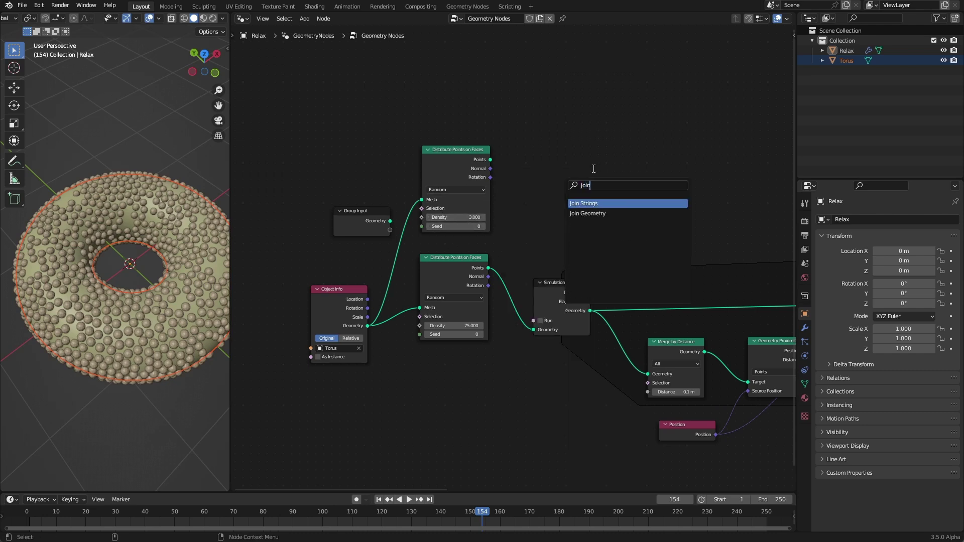
pyautogui.press('Down')
pyautogui.press('Return')
pyautogui.click(611, 293)
pyautogui.moveTo(612, 293); pyautogui.dragTo(468, 298, button='middle')
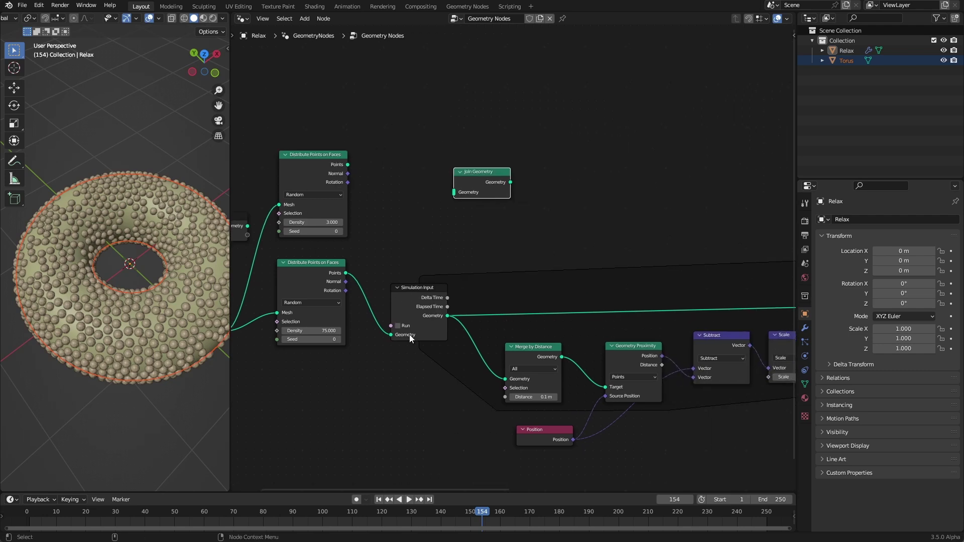
# - Move the Group Output above the Join Geometry node and connect the density-3 Distribute Points on Faces node's Points output to it
pyautogui.click(454, 243)
pyautogui.scroll(-6, 454, 243)
pyautogui.moveTo(604, 252); pyautogui.dragTo(404, 305, button='middle')
pyautogui.moveTo(773, 290); pyautogui.dragTo(304, 224)
pyautogui.moveTo(303, 194); pyautogui.dragTo(678, 215, button='middle')
pyautogui.scroll(7, 600, 227)
pyautogui.moveTo(599, 227); pyautogui.dragTo(561, 191, button='middle')
pyautogui.moveTo(467, 267); pyautogui.dragTo(578, 238)
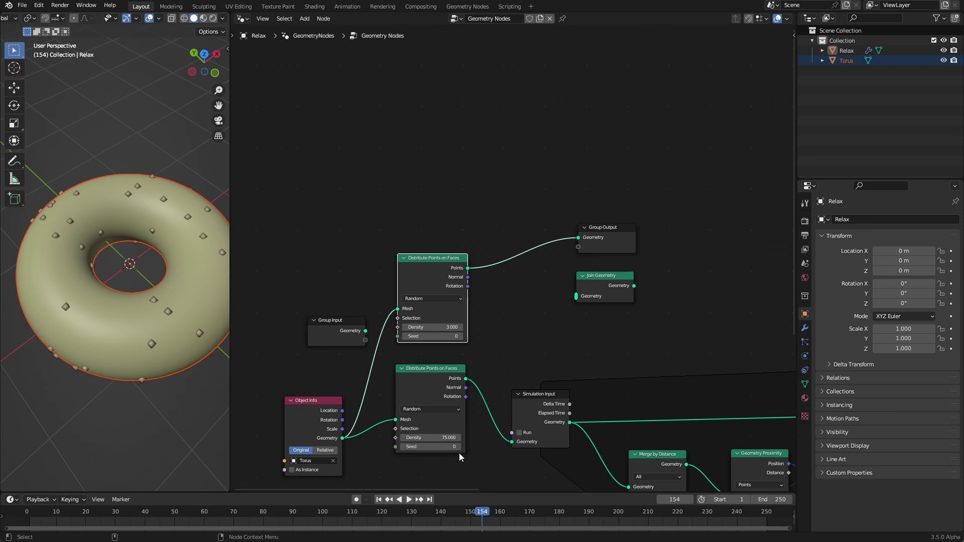
# - Play the animation from frame 1 and try Seed values up to 40 on the density-3 Distribute Points on Faces node
pyautogui.click(380, 500)
pyautogui.click(409, 500)
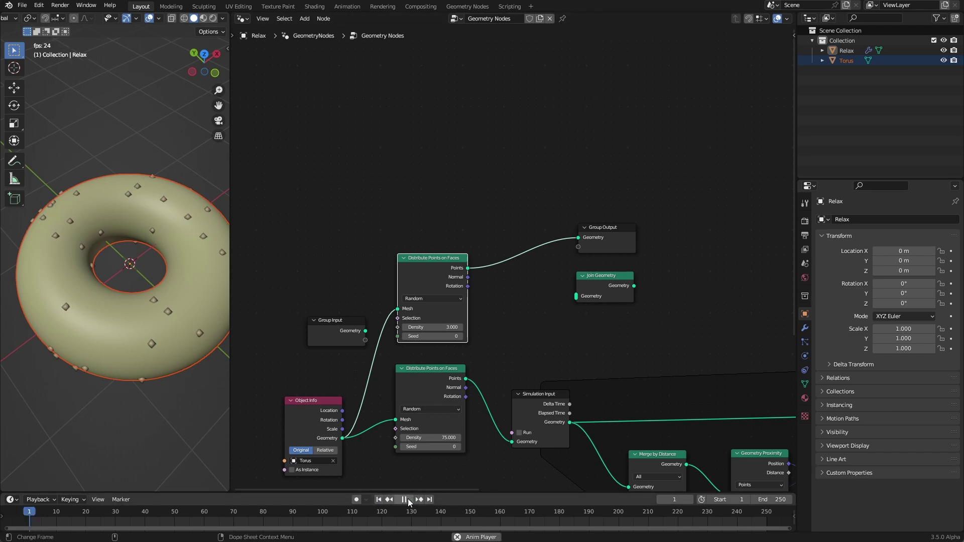
pyautogui.click(408, 499)
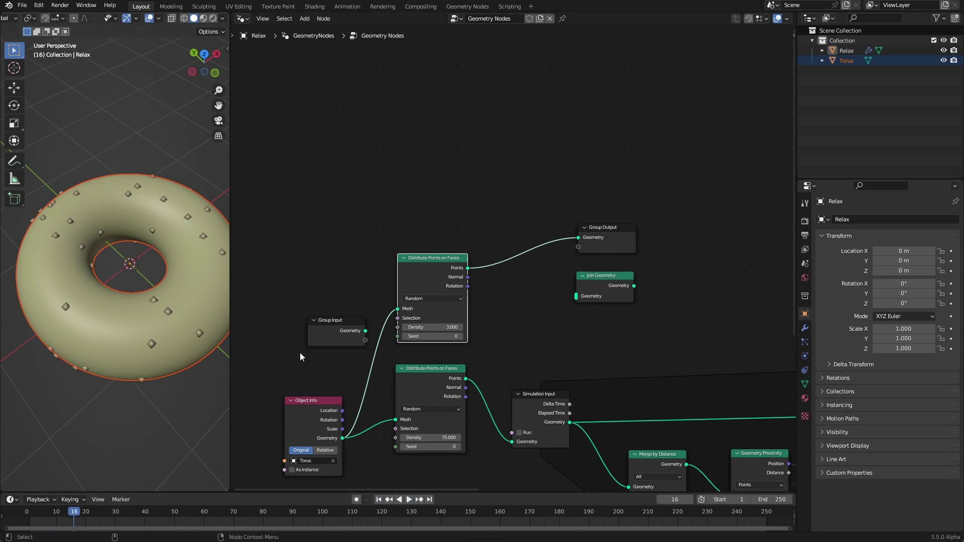
pyautogui.moveTo(417, 336); pyautogui.dragTo(440, 336)
# - Add a Scene Time node and connect its Frame output to the density-3 Distribute Points on Faces node's Seed
pyautogui.moveTo(246, 236); pyautogui.dragTo(419, 242, button='middle')
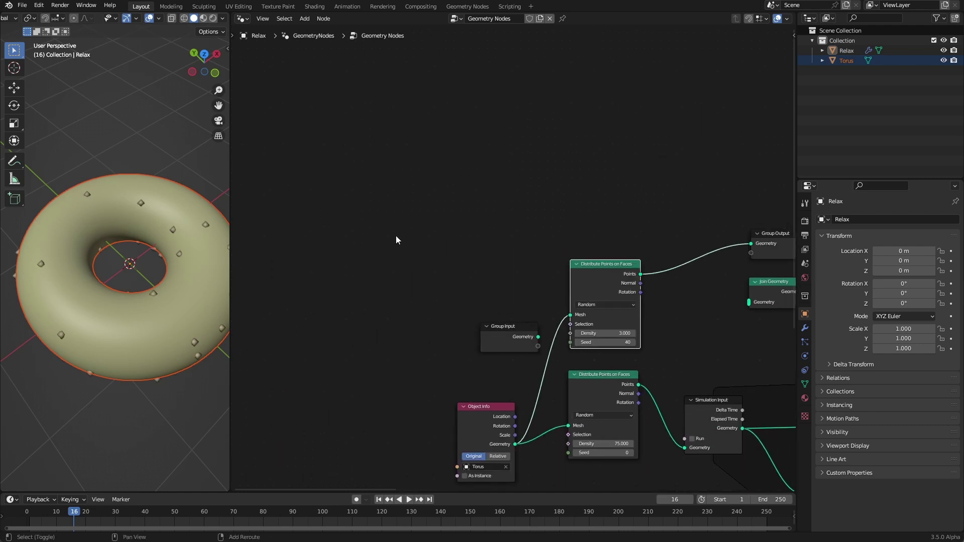
pyautogui.hotkey('shift', 'a')
pyautogui.click(374, 230)
pyautogui.write('s')
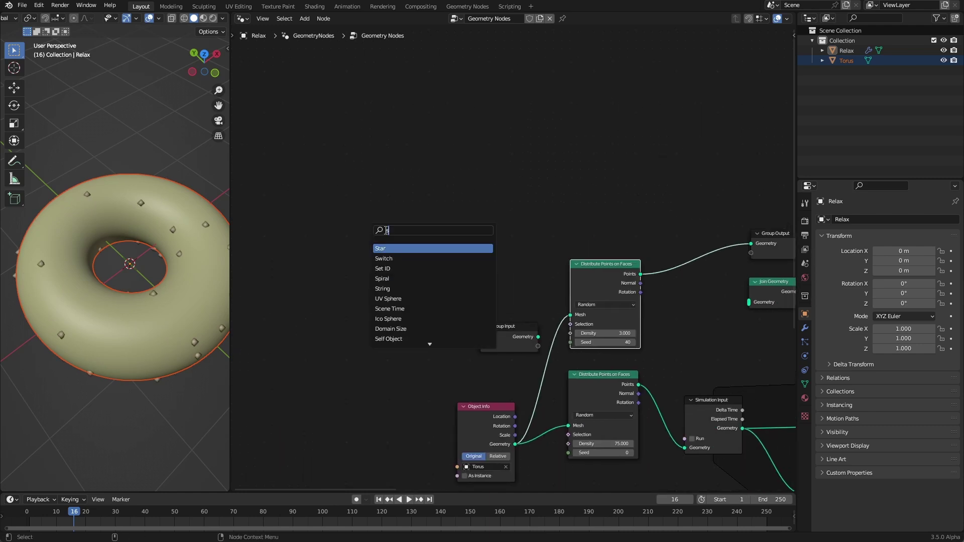
pyautogui.write('ce')
pyautogui.click(421, 248)
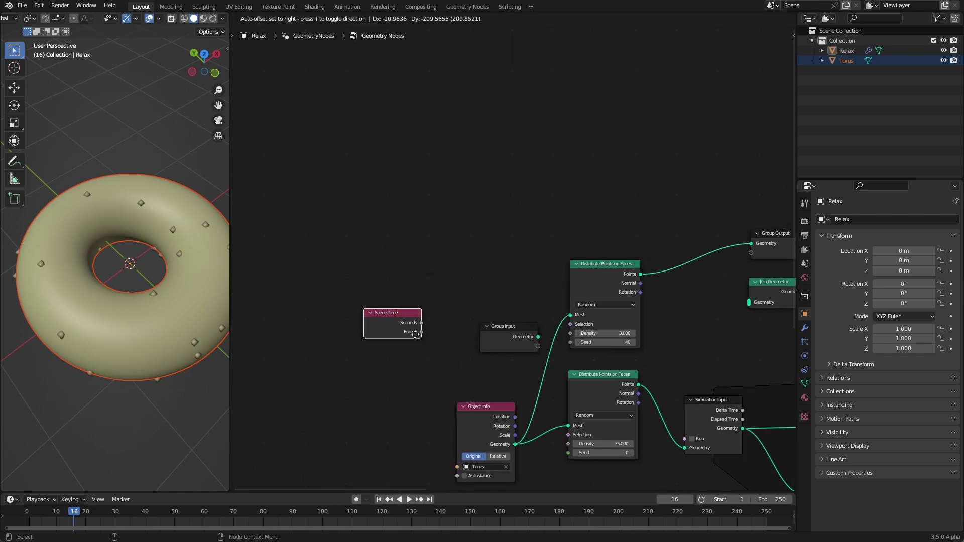
pyautogui.click(422, 333)
pyautogui.moveTo(420, 332); pyautogui.dragTo(571, 343)
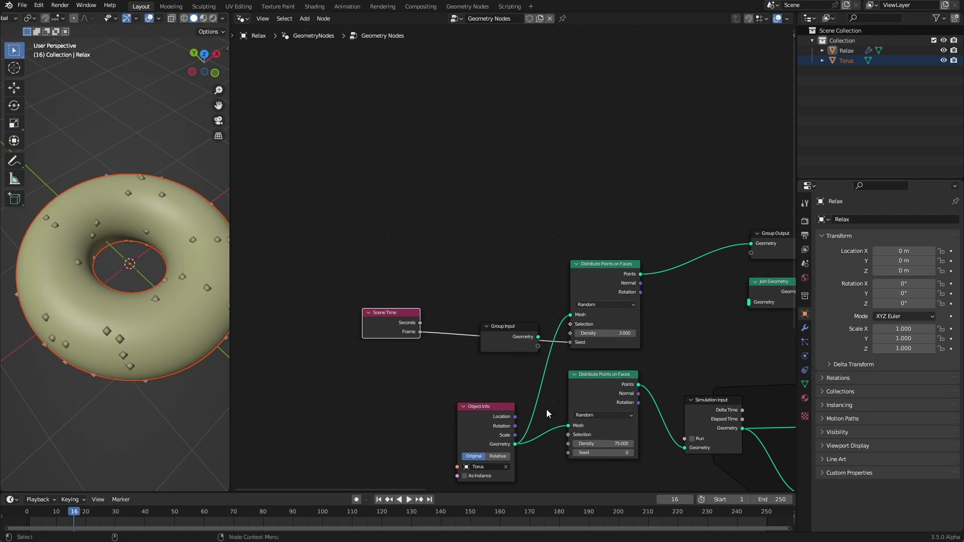
# - Play the animation to check that the point distribution changes every frame, and return to frame 1
pyautogui.click(410, 499)
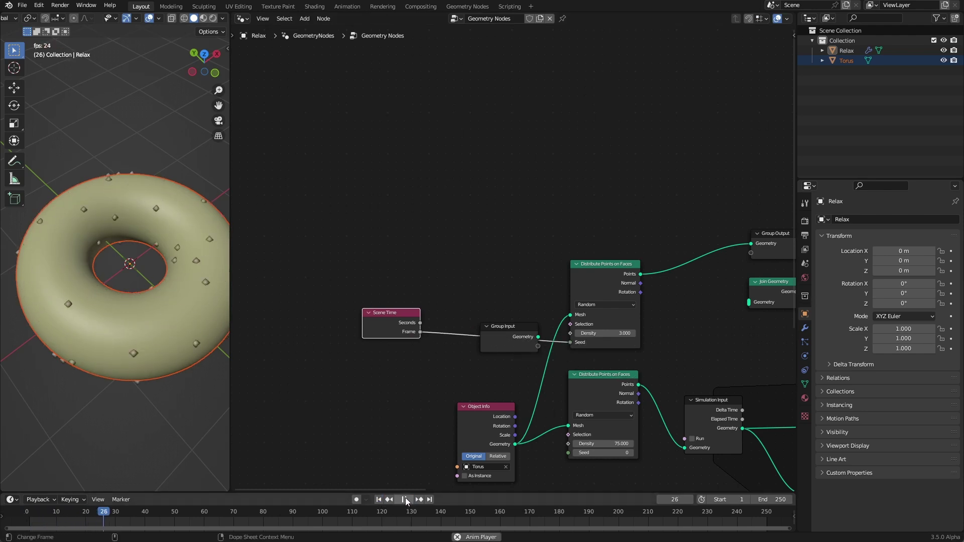
pyautogui.click(404, 499)
pyautogui.click(379, 499)
# - Add a reroute to the Simulation Input's outgoing Geometry link and insert the Join Geometry node between the Simulation Input and the reroute
pyautogui.moveTo(404, 321); pyautogui.dragTo(499, 341)
pyautogui.moveTo(774, 284); pyautogui.dragTo(515, 203, button='middle')
pyautogui.moveTo(513, 200); pyautogui.dragTo(541, 212)
pyautogui.keyDown('shift'); pyautogui.moveTo(537, 309); pyautogui.dragTo(490, 440, button='right'); pyautogui.keyUp('shift')
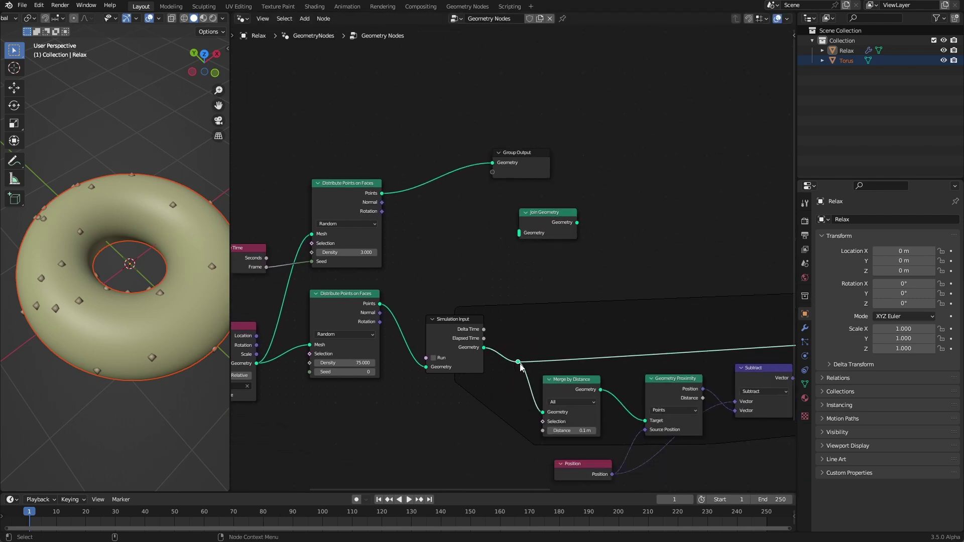
pyautogui.moveTo(520, 364); pyautogui.dragTo(547, 350)
pyautogui.moveTo(546, 217); pyautogui.dragTo(572, 339)
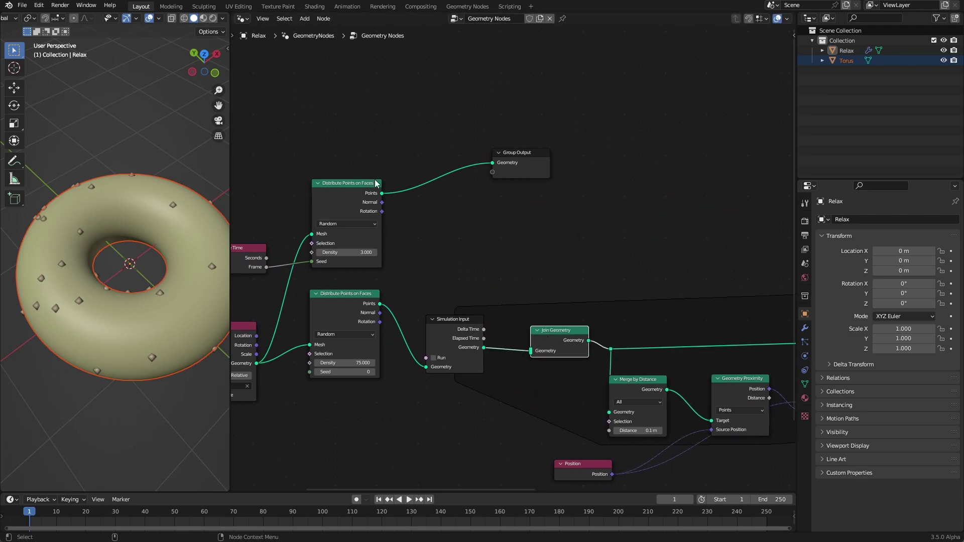
# - Connect the density-3 distribution's Points output to the Geometry inputs of both Simulation Input and Join Geometry
pyautogui.moveTo(382, 194); pyautogui.dragTo(426, 367)
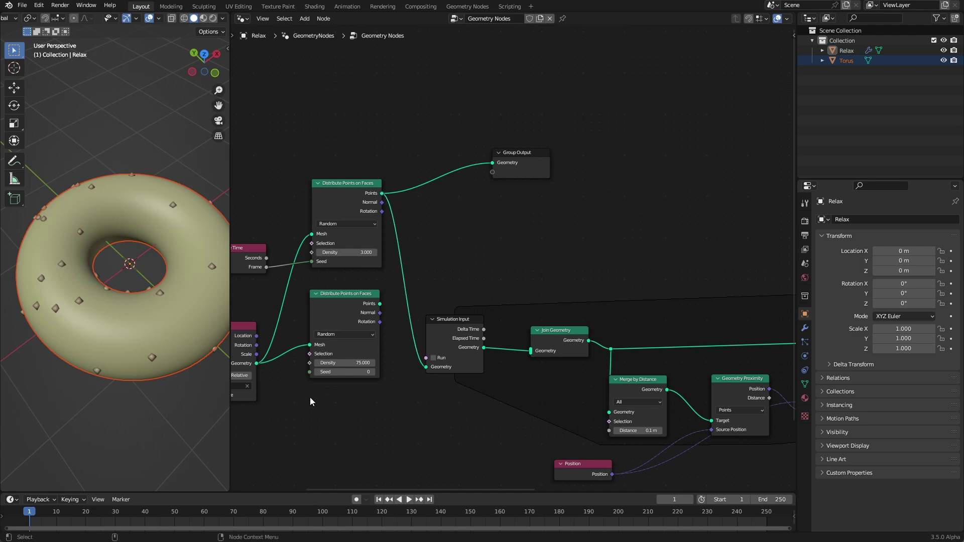
pyautogui.moveTo(387, 193); pyautogui.dragTo(531, 350)
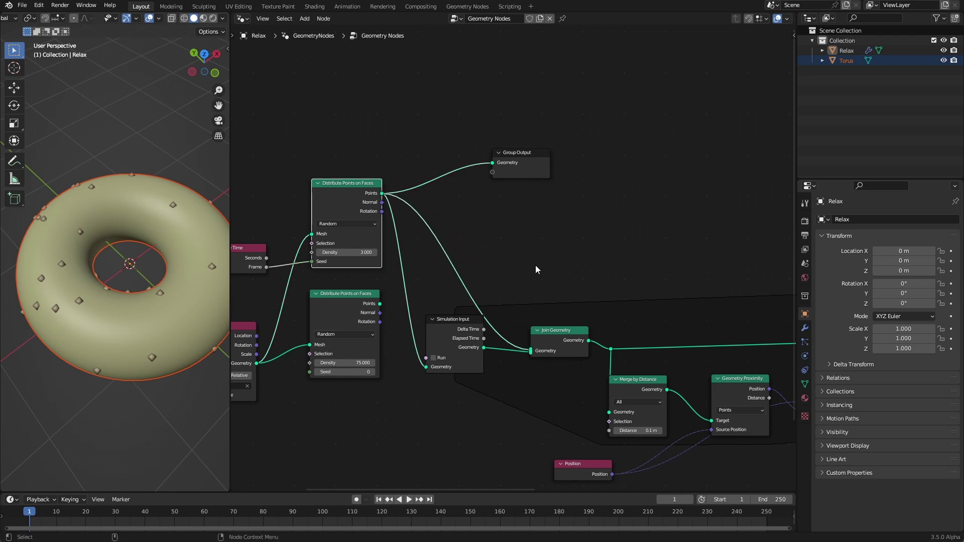
# - Move the Group Output back beside the Instance on Points node and connect the Instances output to its Geometry input
pyautogui.keyDown('alt'); pyautogui.moveTo(517, 186); pyautogui.dragTo(513, 212, button='right'); pyautogui.keyUp('alt')
pyautogui.keyDown('alt'); pyautogui.moveTo(513, 211); pyautogui.dragTo(355, 250, button='middle'); pyautogui.keyUp('alt')
pyautogui.moveTo(355, 250); pyautogui.dragTo(716, 274)
pyautogui.keyDown('alt'); pyautogui.moveTo(669, 295); pyautogui.dragTo(419, 306, button='middle'); pyautogui.keyUp('alt')
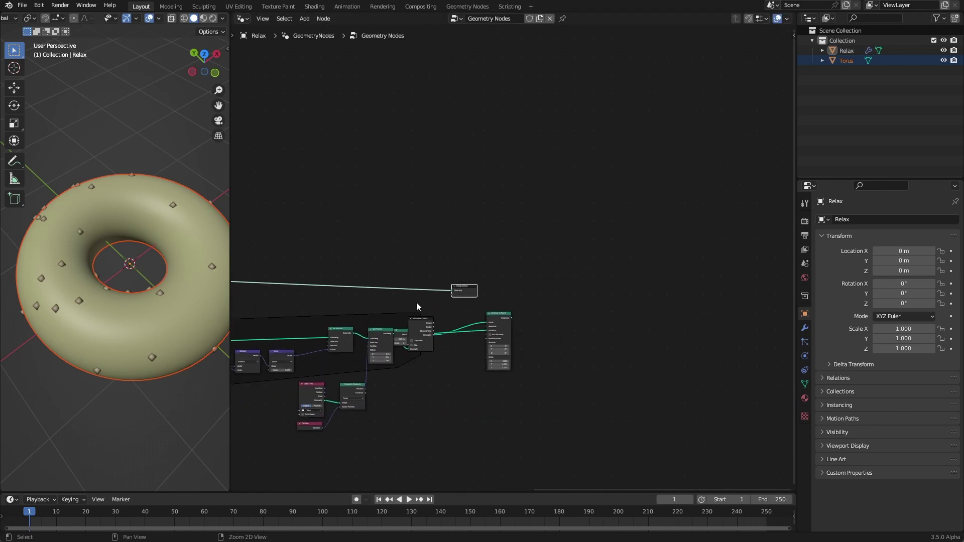
pyautogui.keyDown('alt'); pyautogui.moveTo(420, 306); pyautogui.dragTo(514, 269, button='right'); pyautogui.keyUp('alt')
pyautogui.moveTo(417, 313); pyautogui.dragTo(600, 346)
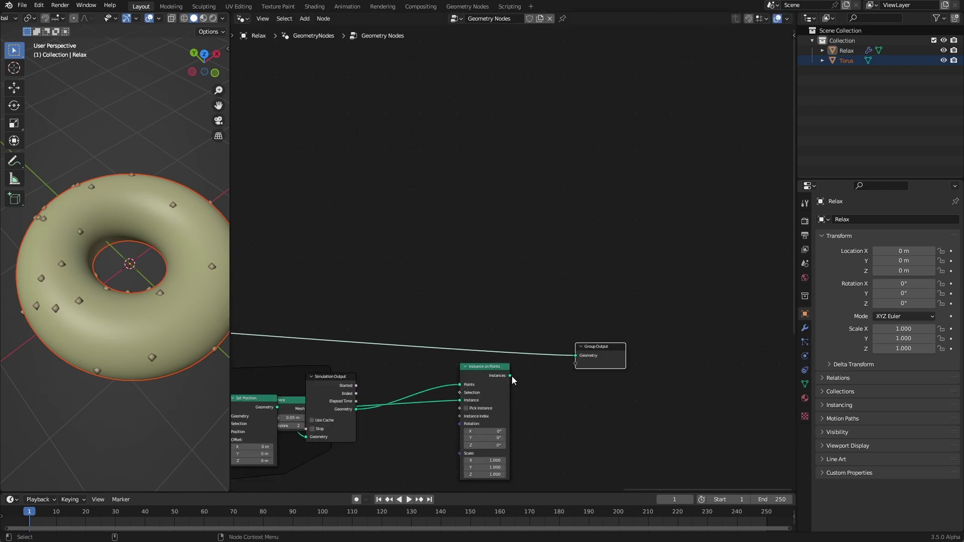
pyautogui.moveTo(510, 375); pyautogui.dragTo(557, 374)
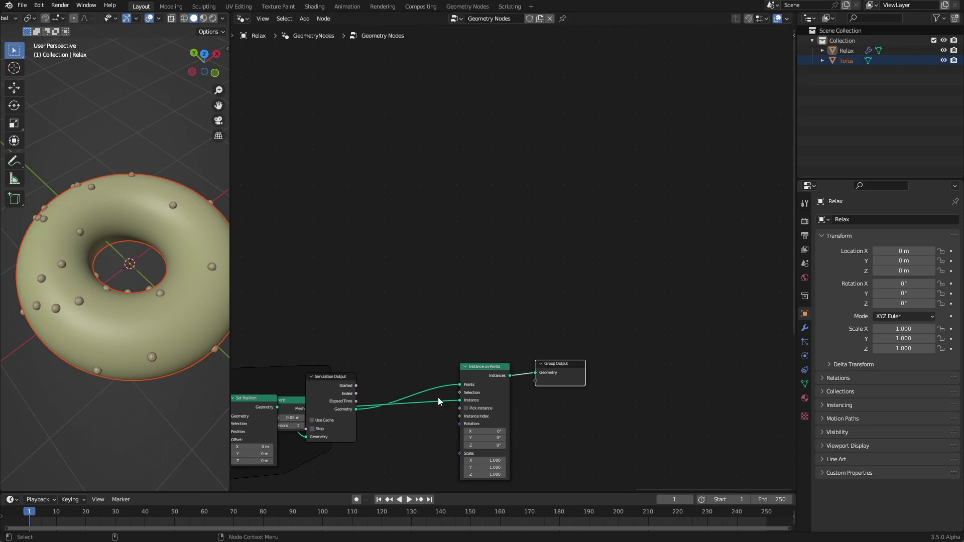
# - Play the simulation several times from frame 1 to examine how points accumulate and spread over the torus
pyautogui.keyDown('alt'); pyautogui.moveTo(400, 305); pyautogui.dragTo(456, 280, button='middle'); pyautogui.keyUp('alt')
pyautogui.click(409, 500)
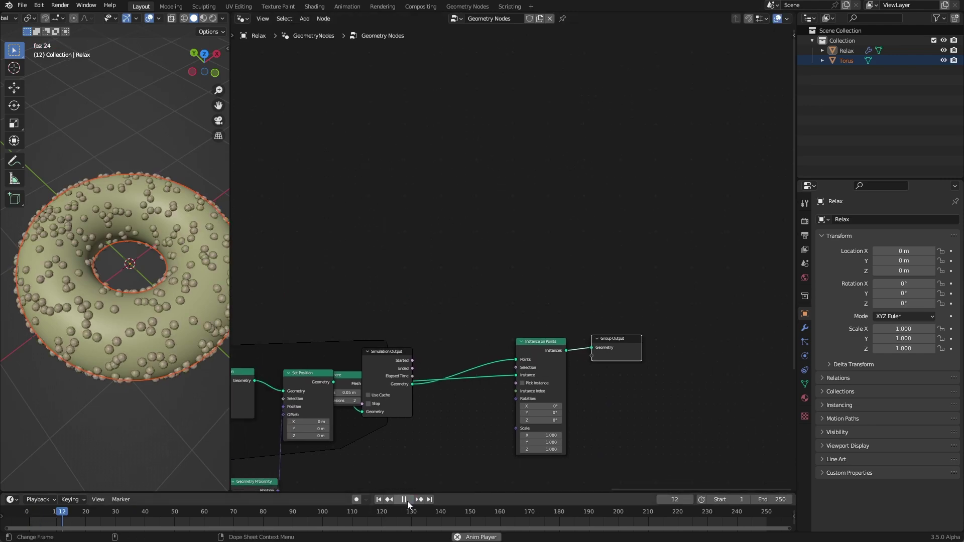
pyautogui.press('Escape')
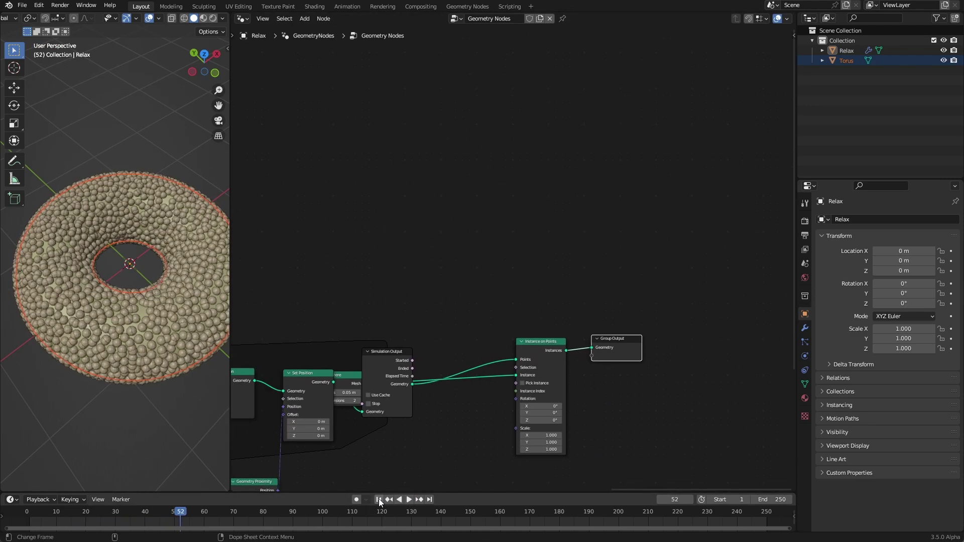
pyautogui.click(407, 500)
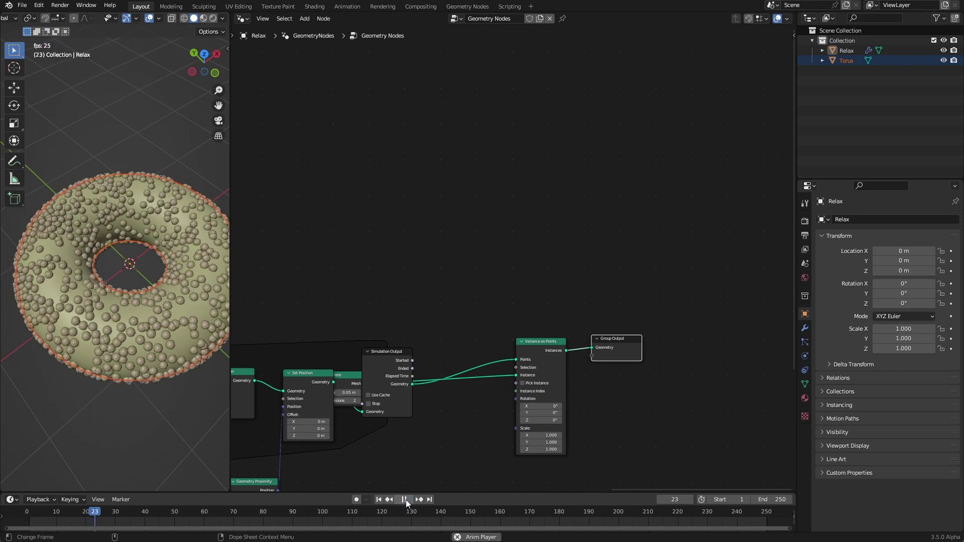
pyautogui.click(406, 499)
pyautogui.click(381, 500)
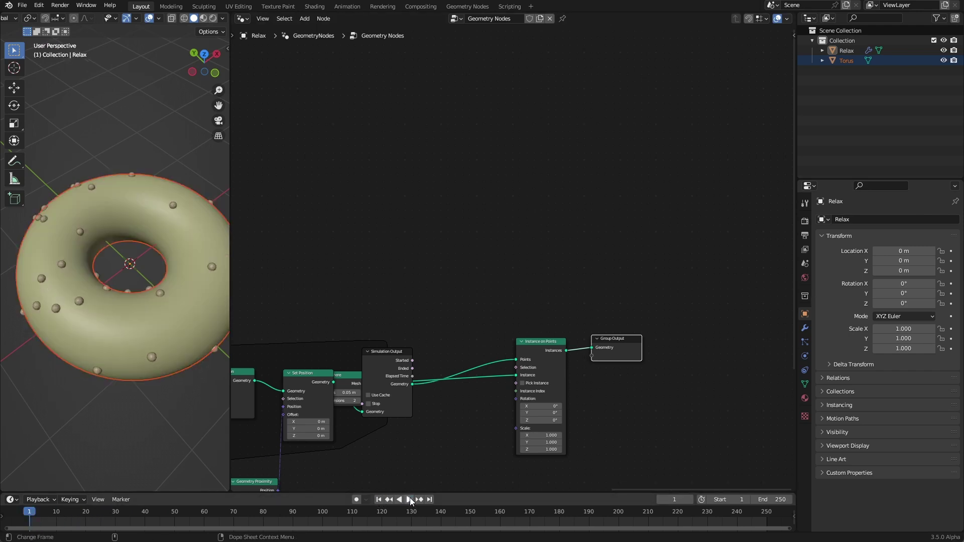
pyautogui.click(408, 499)
pyautogui.click(408, 499)
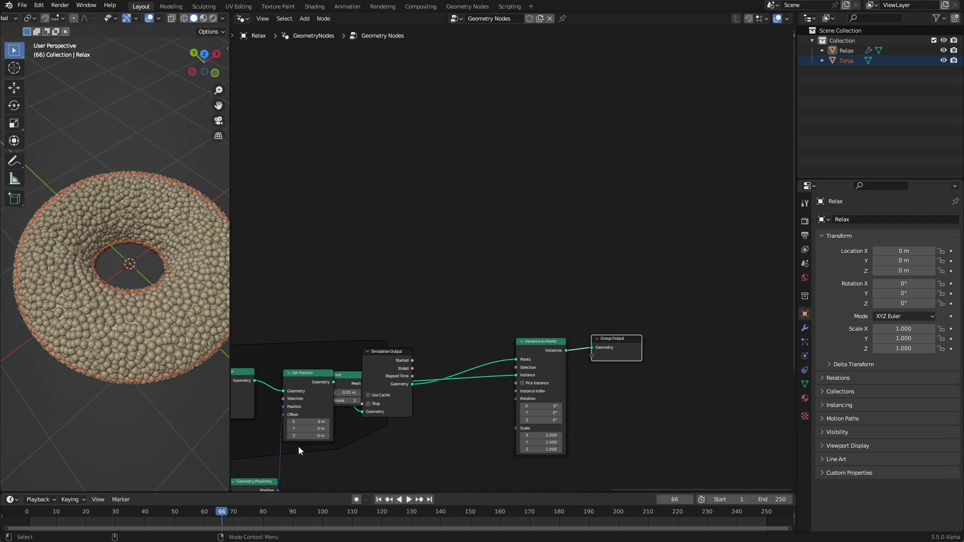
pyautogui.click(379, 500)
# - Add a Switch node above the Join Geometry node
pyautogui.moveTo(384, 471); pyautogui.dragTo(487, 352, button='middle')
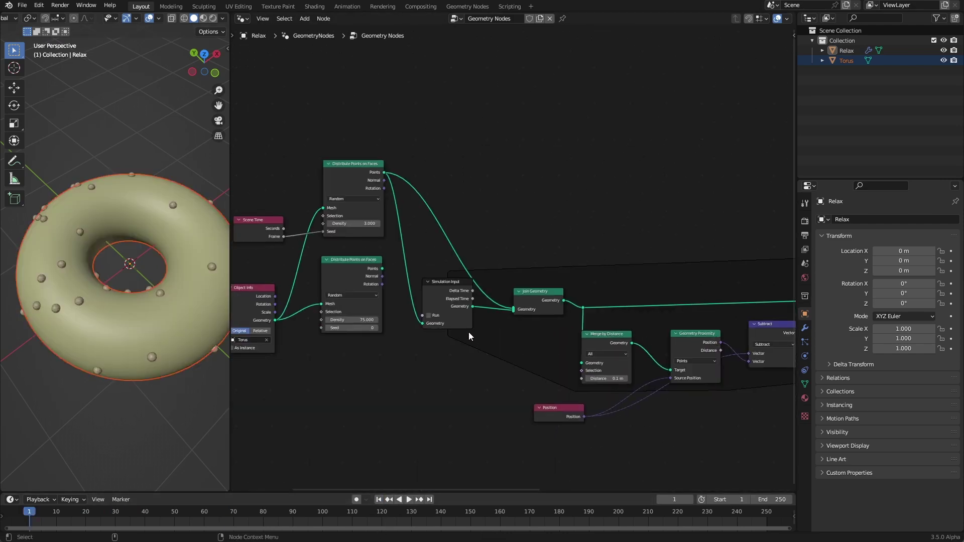
pyautogui.moveTo(444, 257)
pyautogui.mouseDown(button='middle')
pyautogui.moveTo(489, 318)
pyautogui.moveTo(507, 314)
pyautogui.moveTo(446, 252)
pyautogui.mouseUp(button='middle')
pyautogui.scroll(5, 489, 289)
pyautogui.scroll(-1, 452, 271)
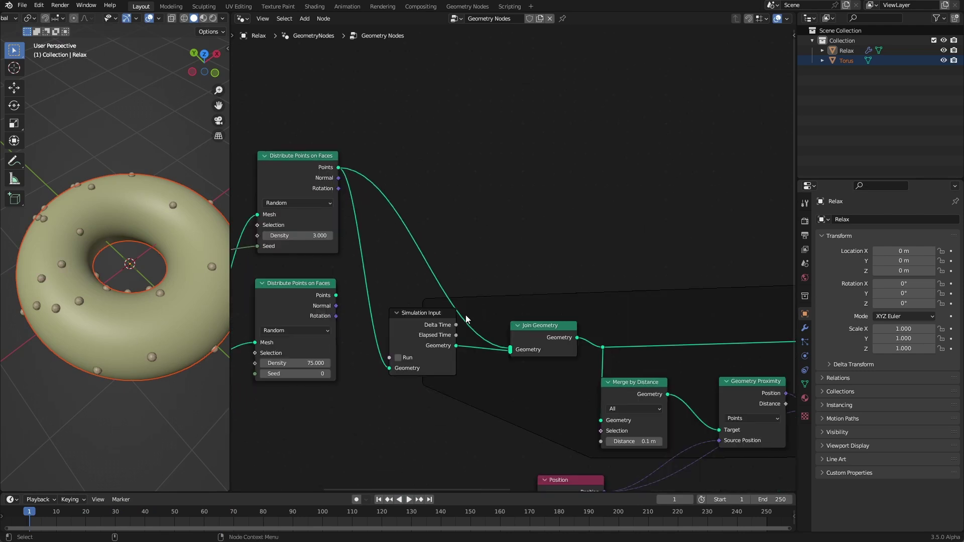
pyautogui.hotkey('shift', 'a')
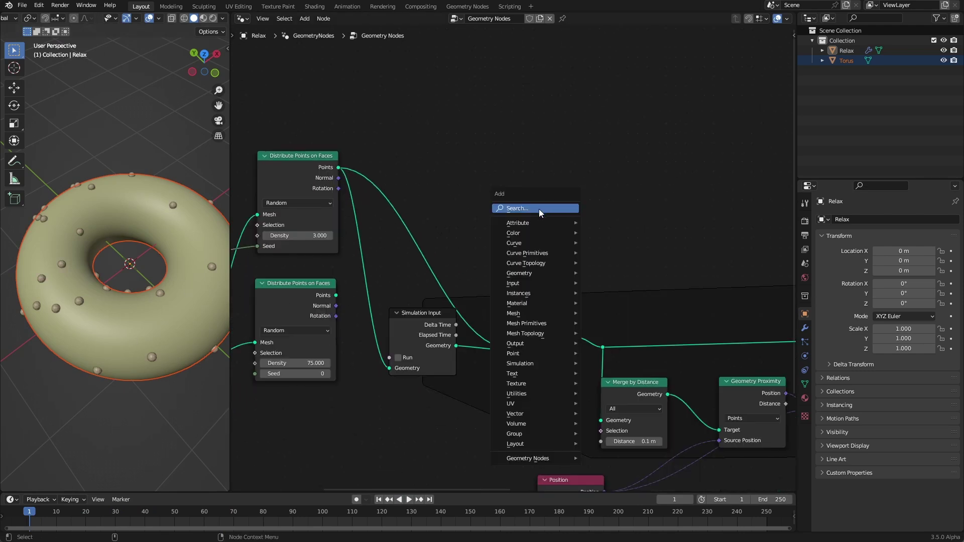
pyautogui.click(539, 210)
pyautogui.write('switc')
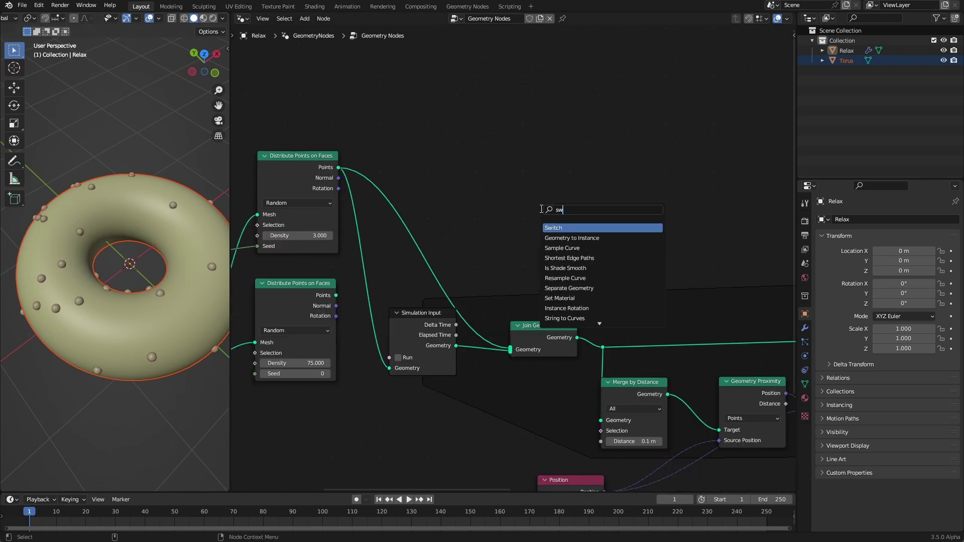
pyautogui.press('Return')
pyautogui.click(540, 208)
# - Move the Scene Time, Object Info, distribution, Simulation Input and Join Geometry nodes away from the reroute to make room for the Switch
pyautogui.moveTo(604, 269); pyautogui.dragTo(570, 230, button='middle')
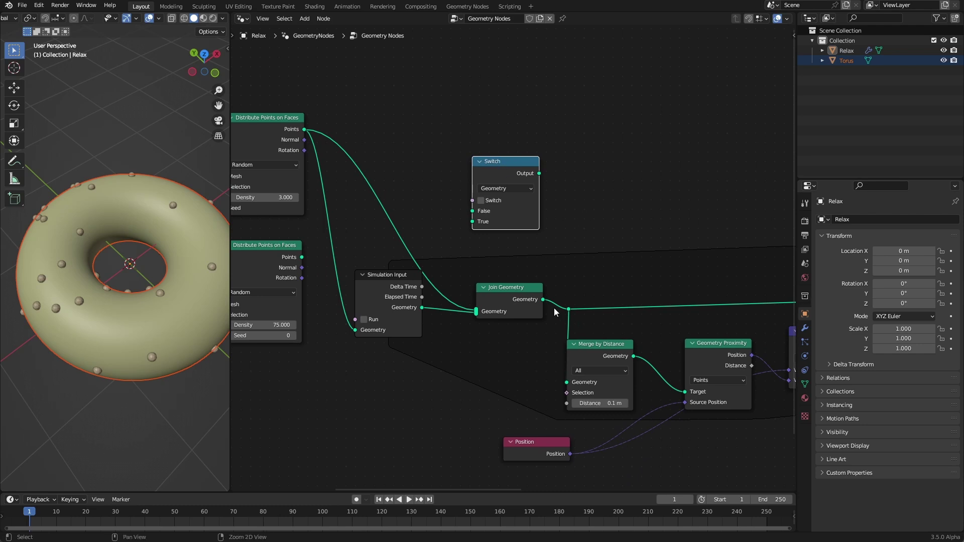
pyautogui.scroll(-3, 556, 316)
pyautogui.moveTo(359, 159); pyautogui.dragTo(495, 320)
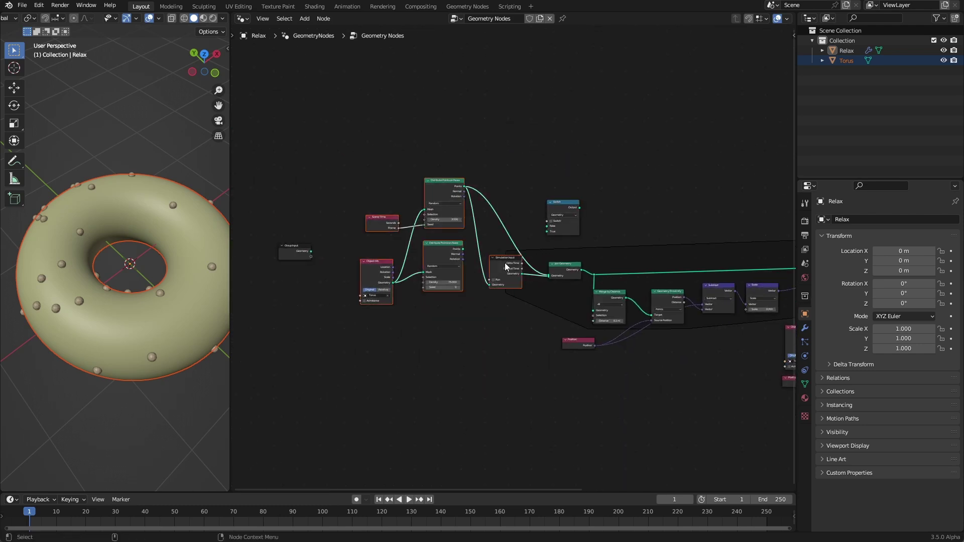
pyautogui.moveTo(526, 265); pyautogui.dragTo(477, 316)
pyautogui.click(570, 267)
pyautogui.scroll(4, 564, 249)
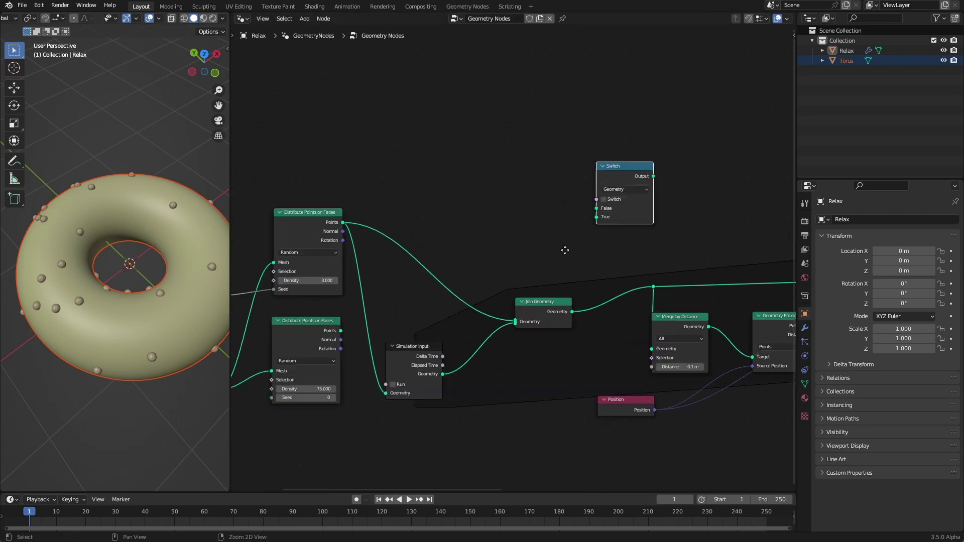
# - Insert the Switch between Join Geometry and the reroute using its False input, and connect the Simulation Input's Geometry to True
pyautogui.moveTo(573, 80); pyautogui.dragTo(552, 227)
pyautogui.moveTo(341, 351); pyautogui.dragTo(519, 295)
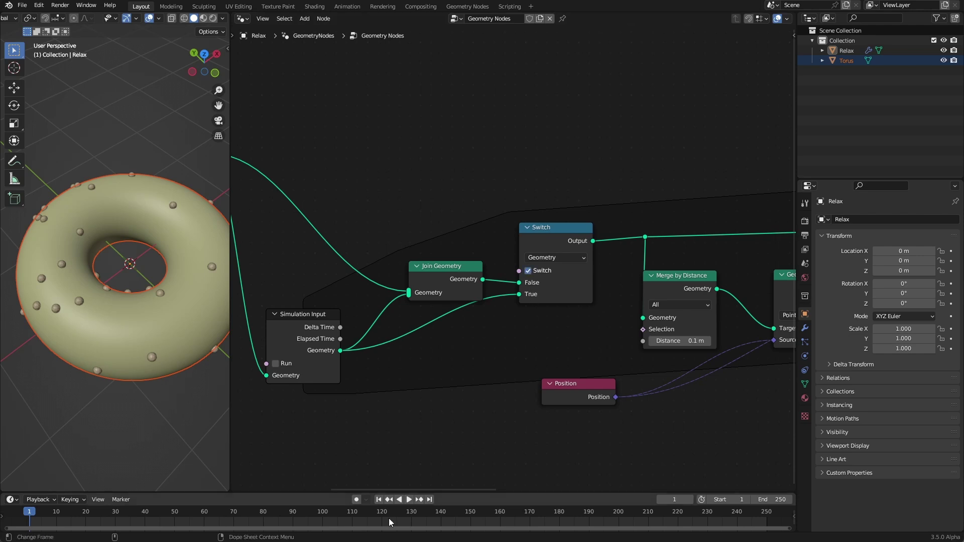
# - Play the simulation from frame 1 with the Switch enabled, and again with it disabled, to compare the point growth
pyautogui.click(409, 500)
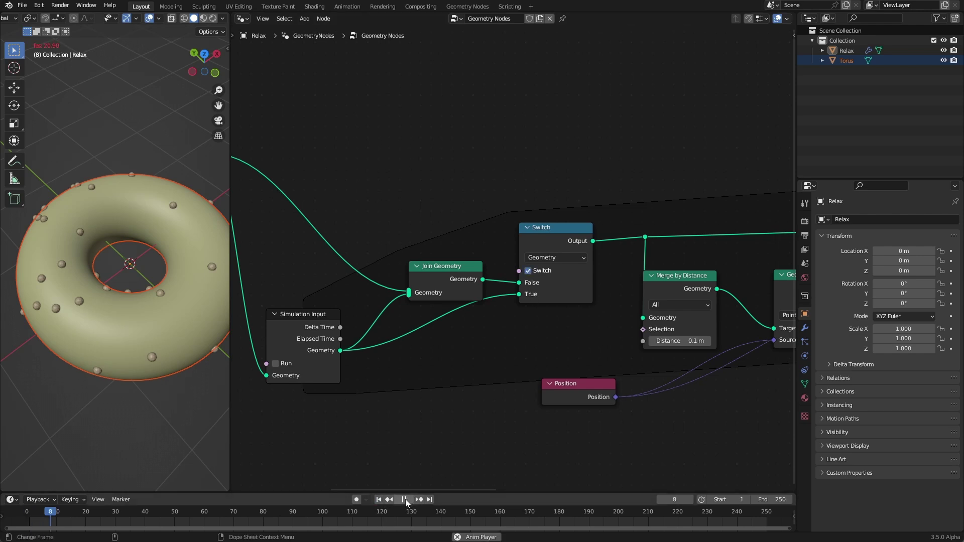
pyautogui.press('space')
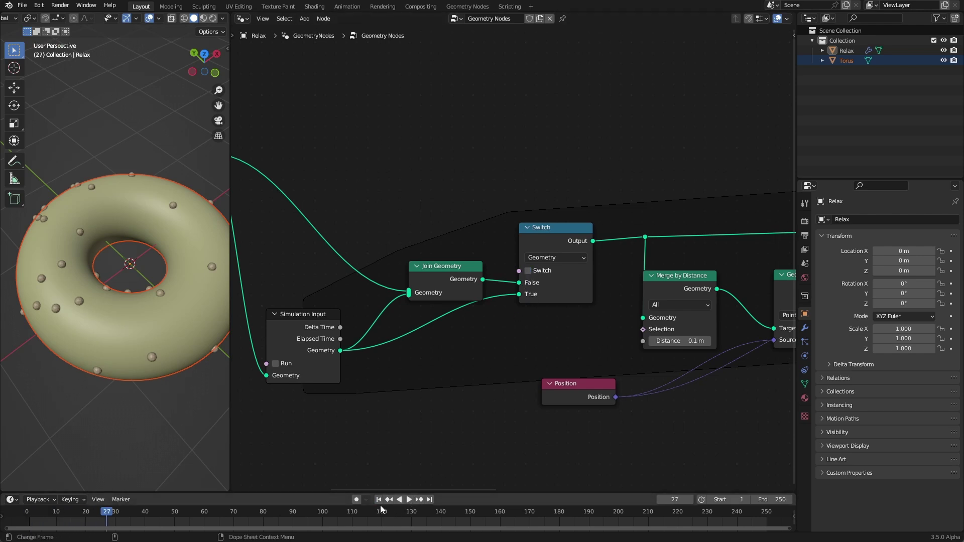
pyautogui.click(379, 499)
pyautogui.click(409, 500)
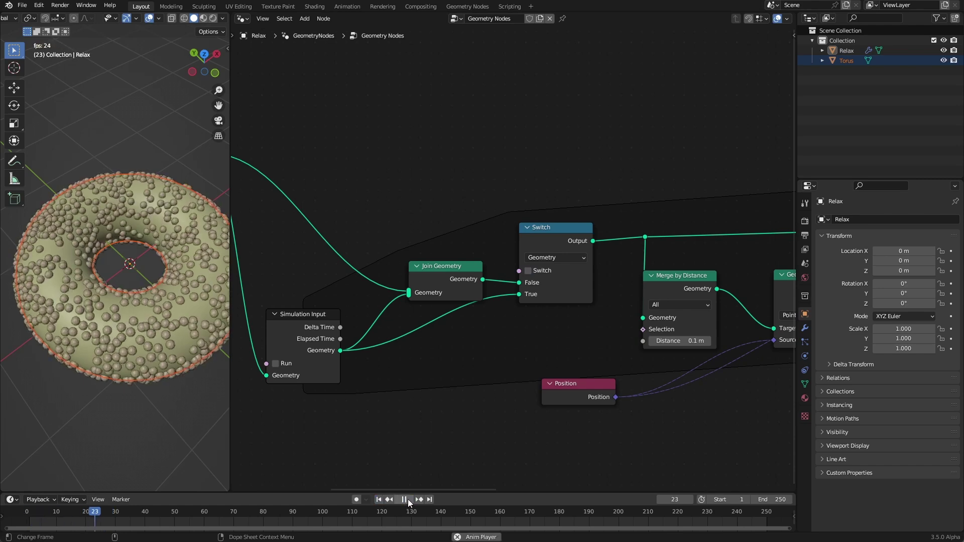
pyautogui.click(404, 499)
pyautogui.click(379, 500)
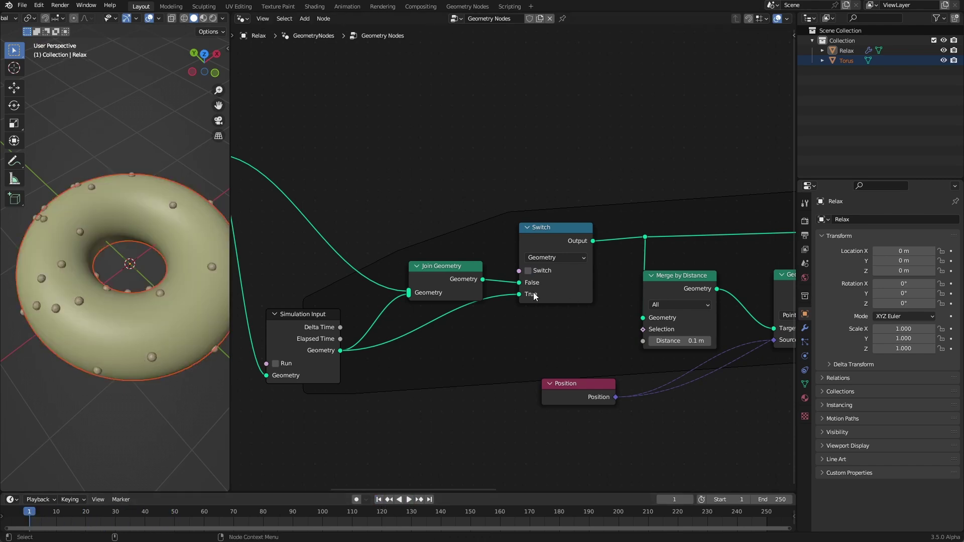
# - Add a Compare node above the Join Geometry node and connect the Scene Time's Frame output to its first input
pyautogui.scroll(-3, 442, 162)
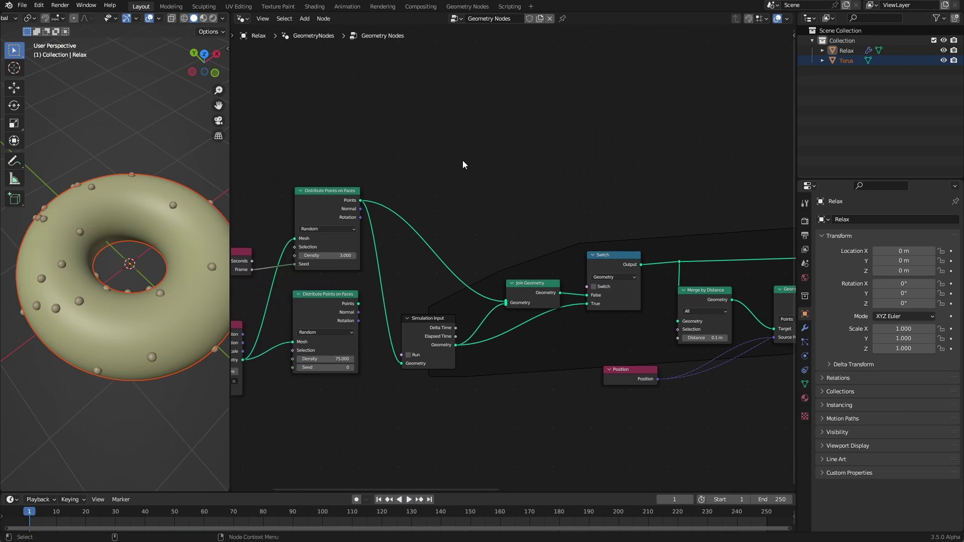
pyautogui.hotkey('shift', 'a')
pyautogui.write('compa')
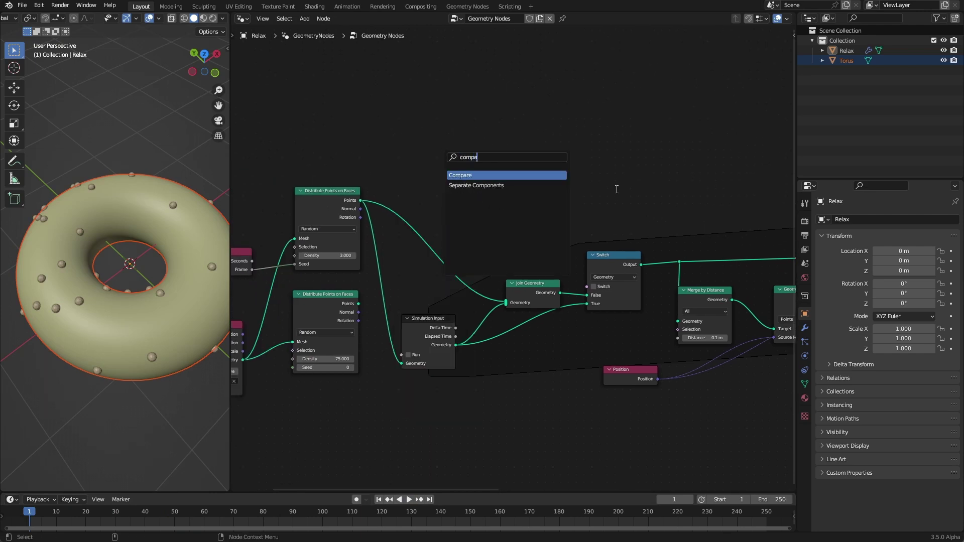
pyautogui.press('Return')
pyautogui.click(485, 175)
pyautogui.moveTo(429, 226); pyautogui.dragTo(482, 222, button='middle')
pyautogui.moveTo(305, 266); pyautogui.dragTo(577, 213)
# - Set the Compare node to Greater Than with B at 100 and connect its Result to the Switch node's Switch input
pyautogui.scroll(2, 477, 247)
pyautogui.click(495, 272)
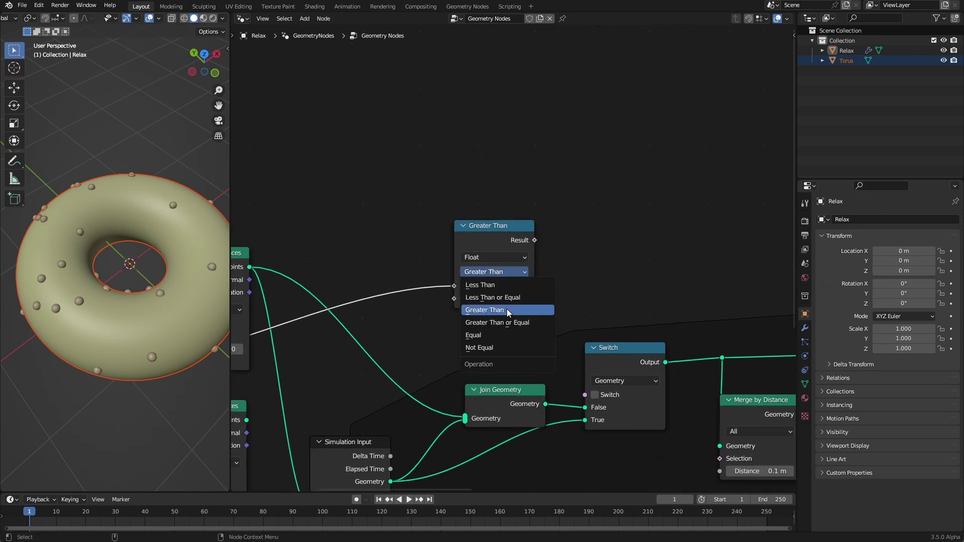
pyautogui.click(497, 310)
pyautogui.click(515, 300)
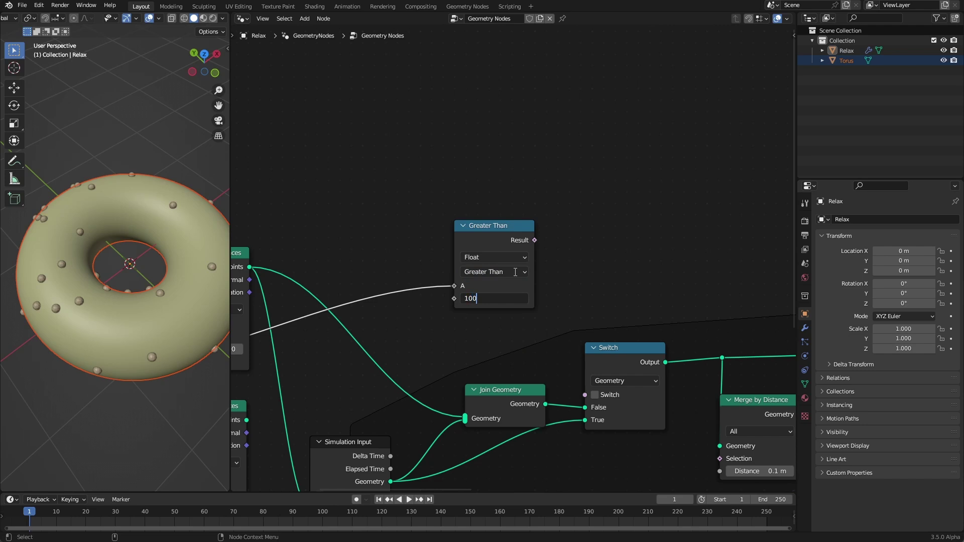
pyautogui.press('Return')
pyautogui.moveTo(545, 264); pyautogui.dragTo(534, 198, button='middle')
pyautogui.moveTo(524, 175); pyautogui.dragTo(576, 329)
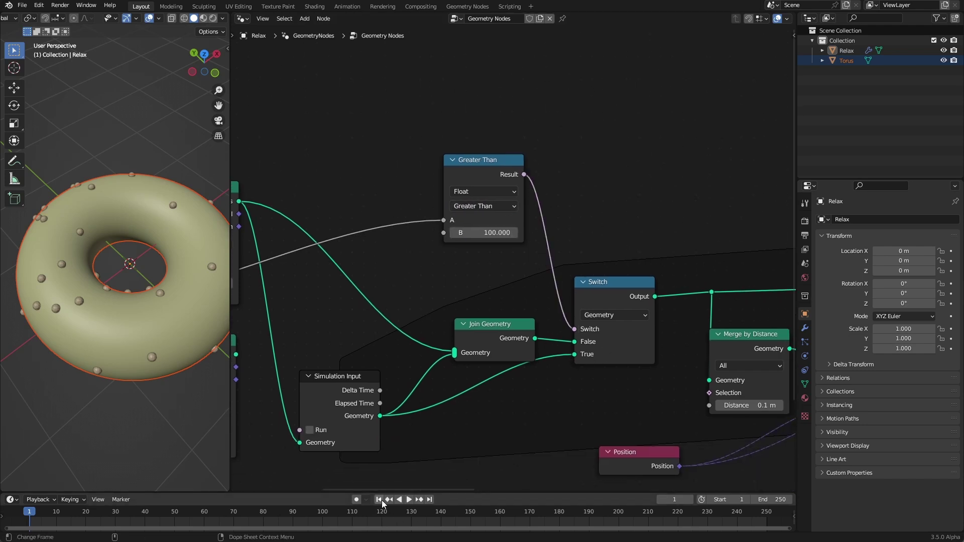
# - Play the simulation from frame 1 to beyond frame 100 to check the point growth, stop it and return to the first frame
pyautogui.click(408, 500)
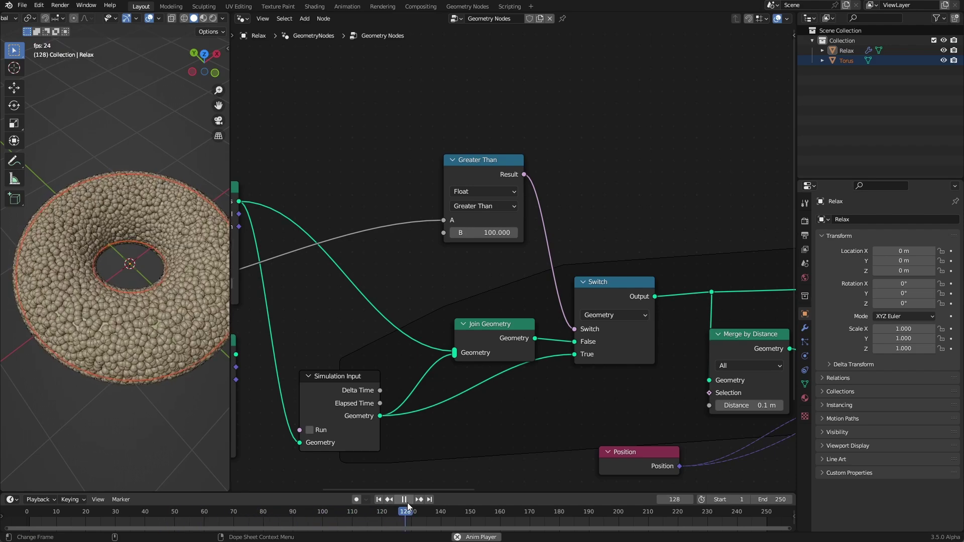
pyautogui.click(404, 499)
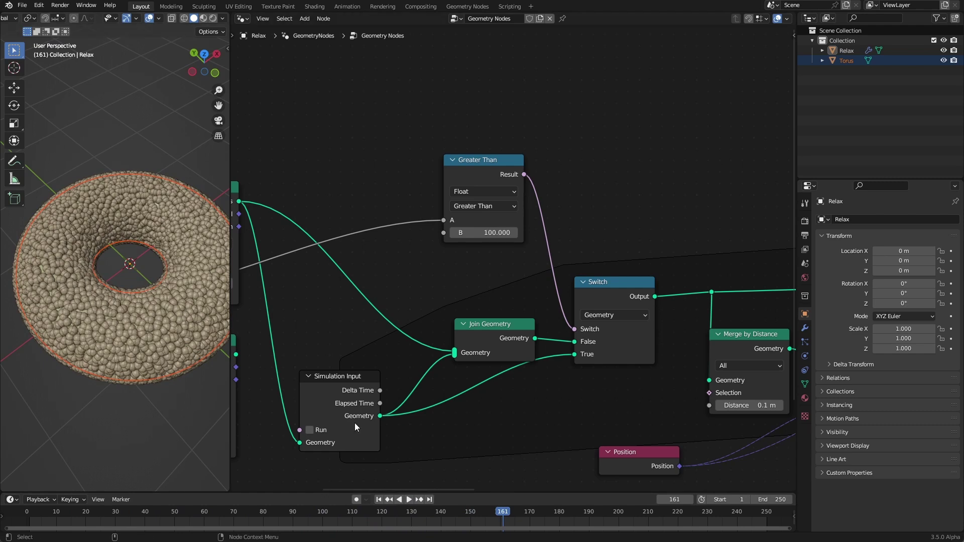
pyautogui.click(379, 500)
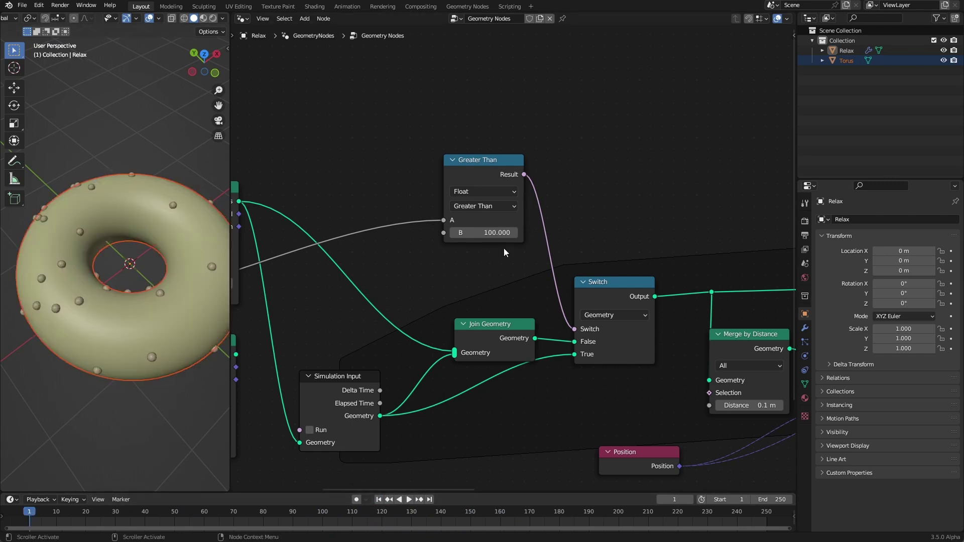
# - Set the Greater Than node's B value to 30, play the simulation from frame 1 and inspect the relaxing points around the torus
pyautogui.click(501, 237)
pyautogui.write('30')
pyautogui.press('Return')
pyautogui.click(409, 500)
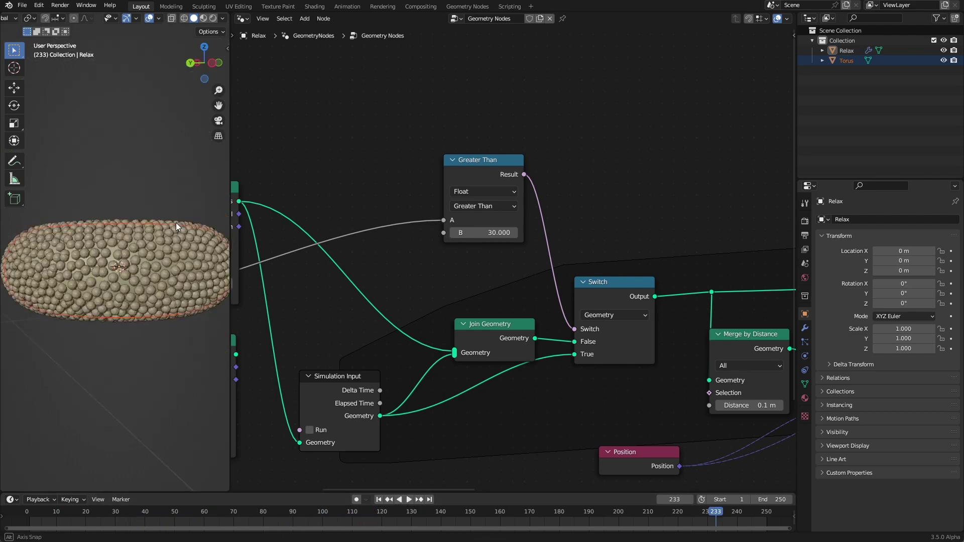
pyautogui.moveTo(176, 222); pyautogui.dragTo(158, 282, button='middle')
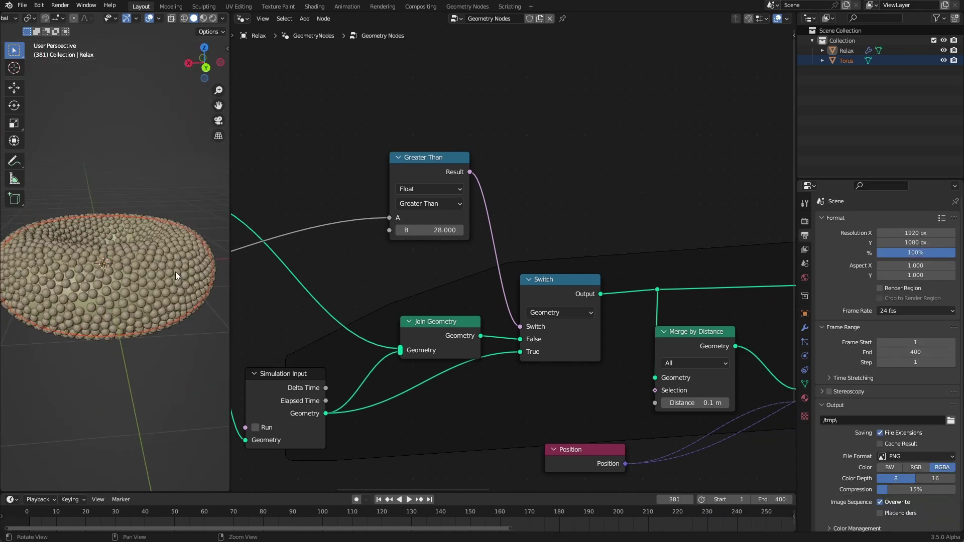
pyautogui.moveTo(176, 272); pyautogui.dragTo(136, 397, button='middle')
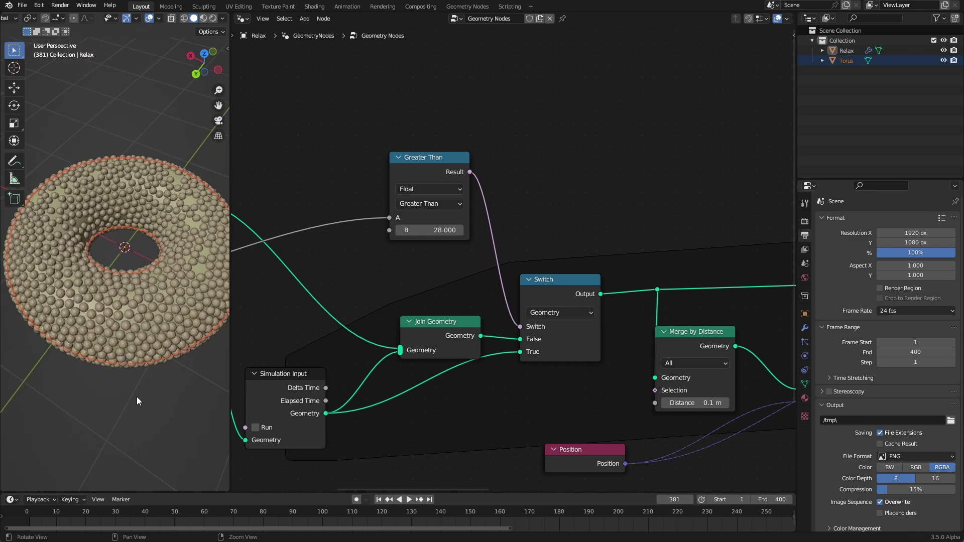
# - Deselect the torus and review the relaxed points together with the complete node tree
pyautogui.click(153, 359)
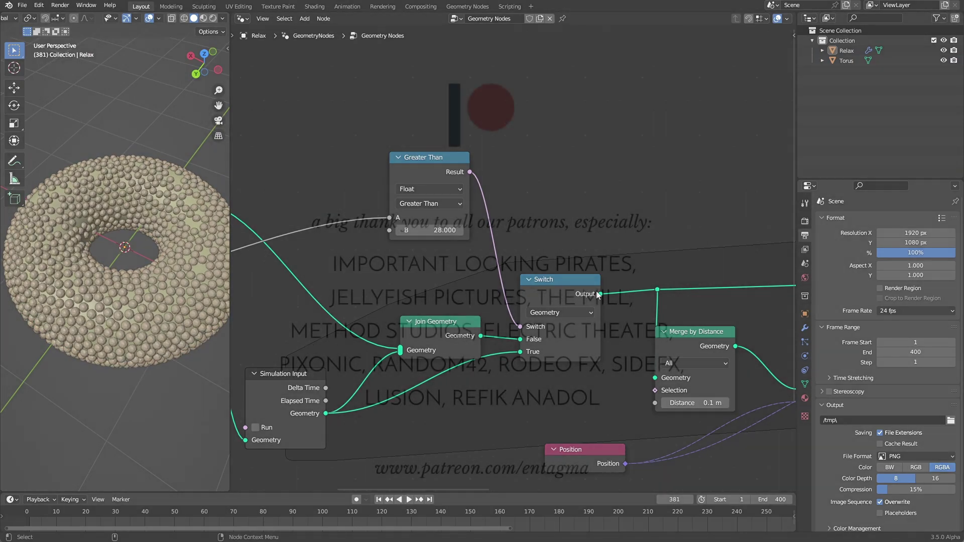
pyautogui.keyDown('alt'); pyautogui.moveTo(312, 345); pyautogui.dragTo(455, 364, button='right'); pyautogui.keyUp('alt')
pyautogui.keyDown('alt'); pyautogui.moveTo(455, 364); pyautogui.dragTo(559, 332, button='middle'); pyautogui.keyUp('alt')
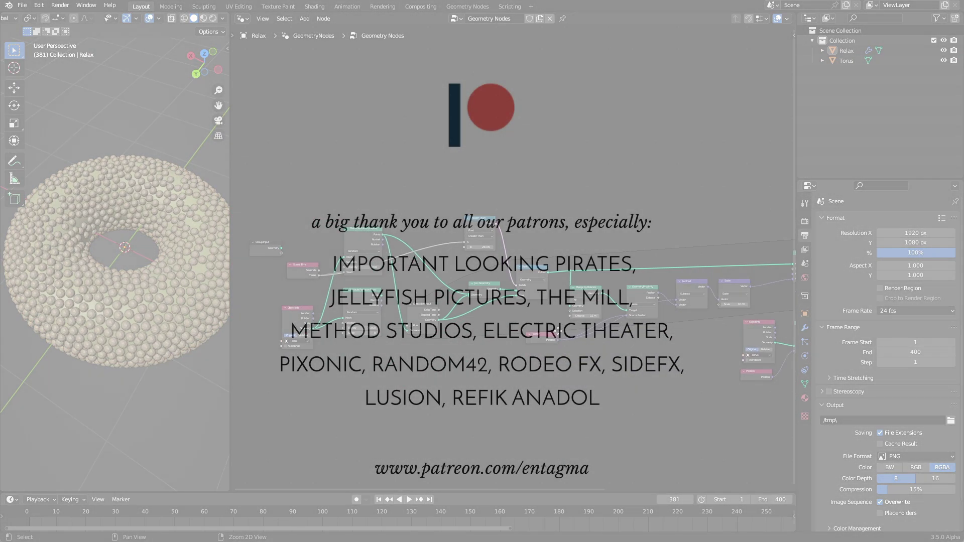